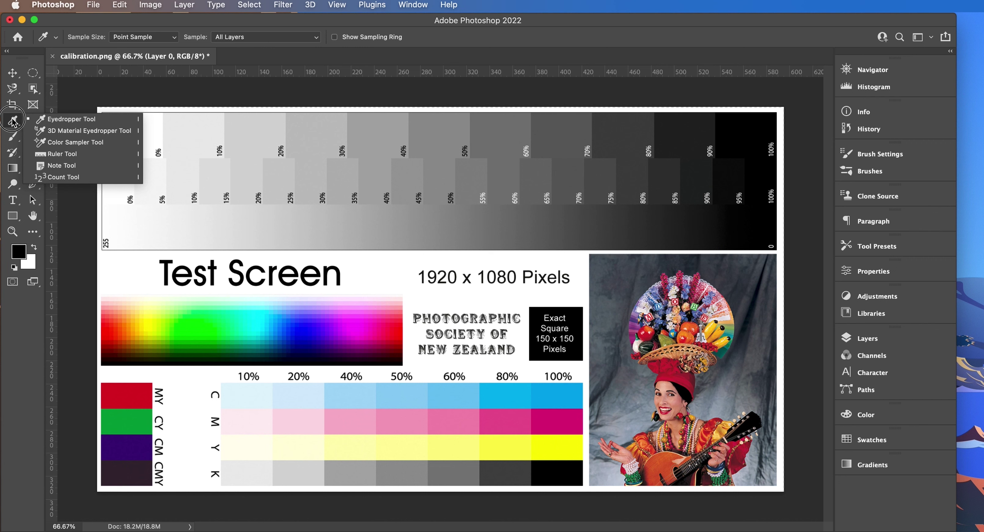
- Sample the red MY patch with the Eyedropper and change the foreground colour to green 389531
click(13, 123)
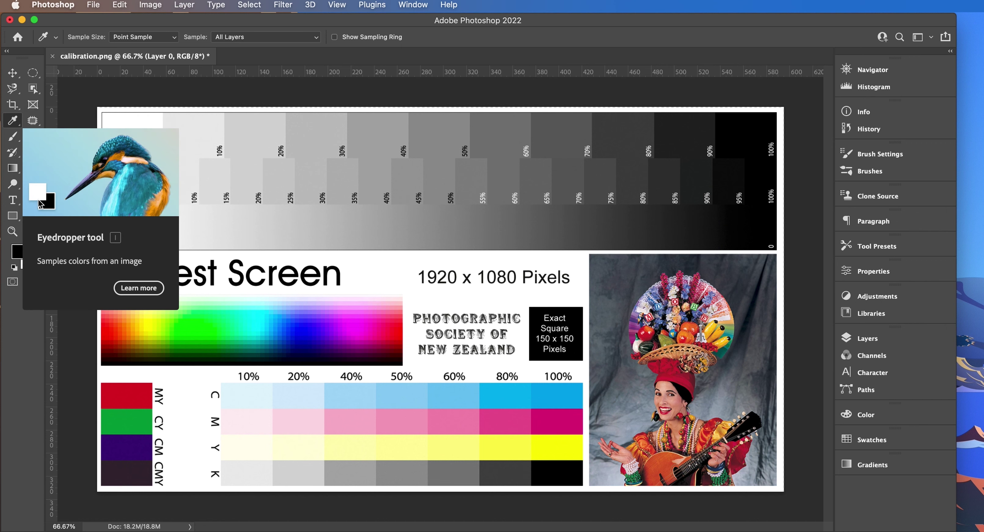
click(138, 391)
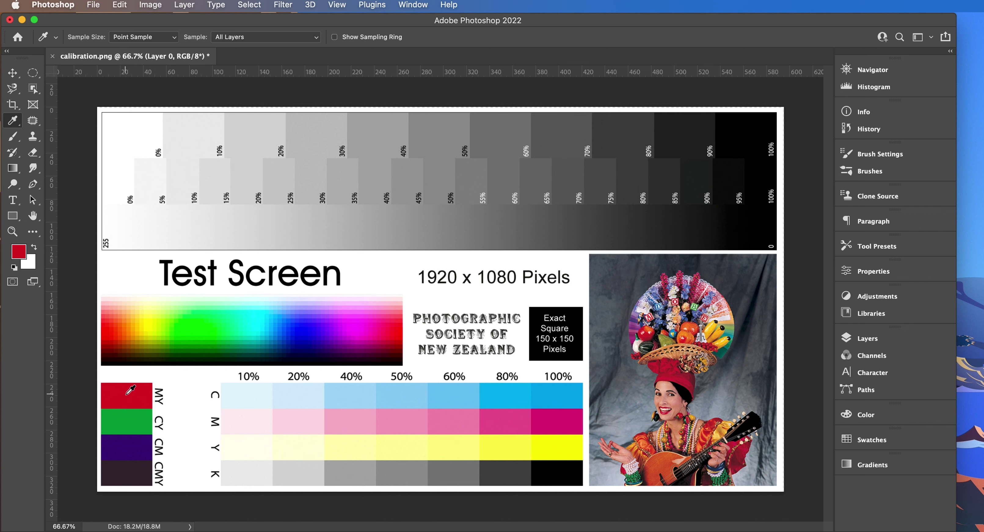
click(22, 254)
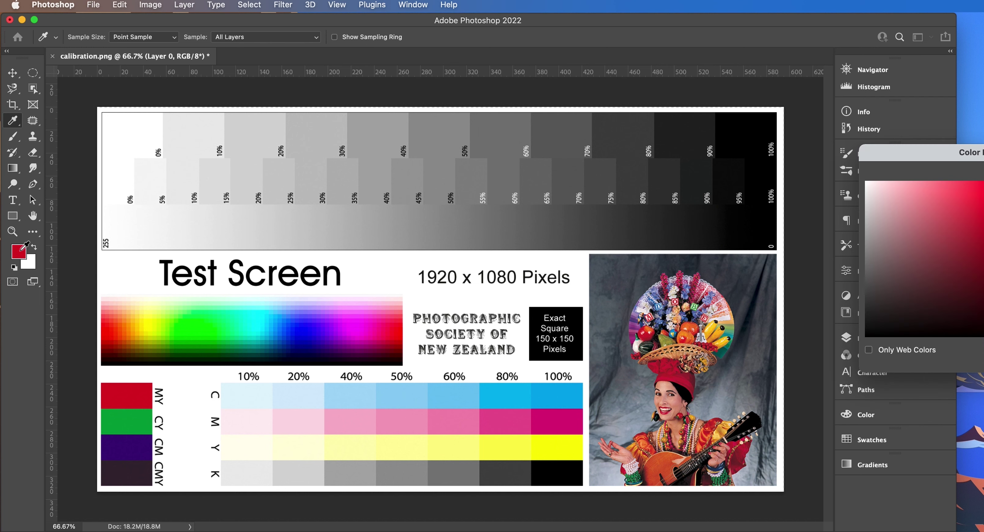
drag(934, 149, 729, 134)
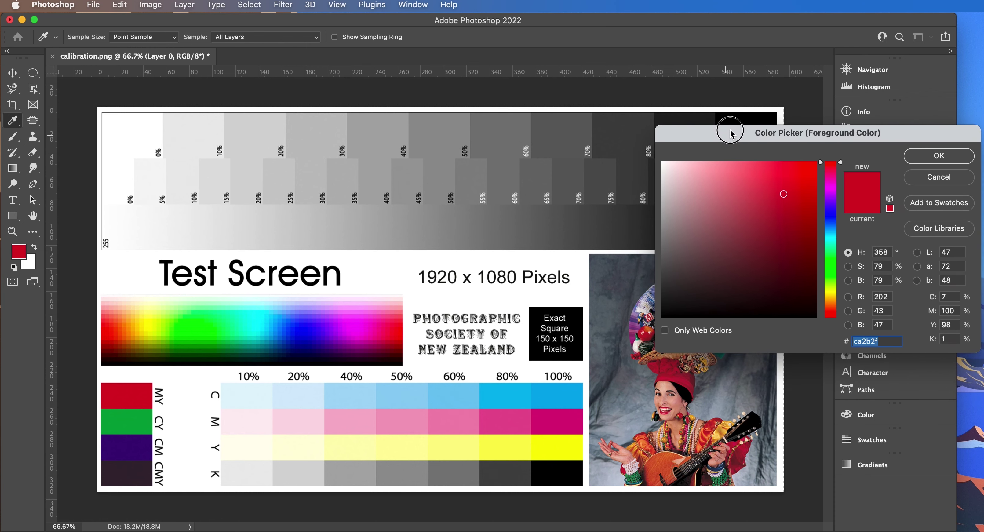
drag(730, 133, 649, 102)
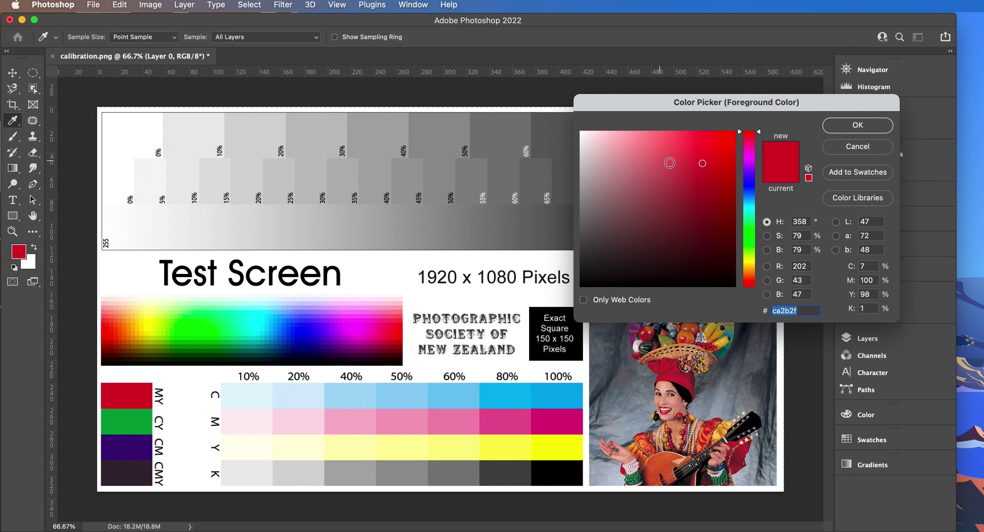
click(649, 168)
click(689, 184)
mouse_move(689, 184)
mouse_down()
mouse_move(705, 242)
mouse_move(692, 214)
mouse_up()
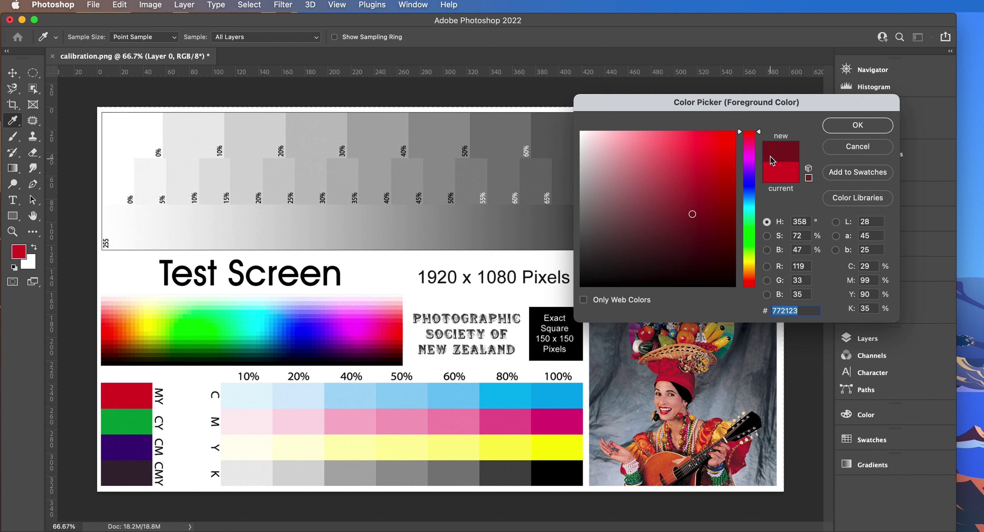
drag(692, 212, 685, 195)
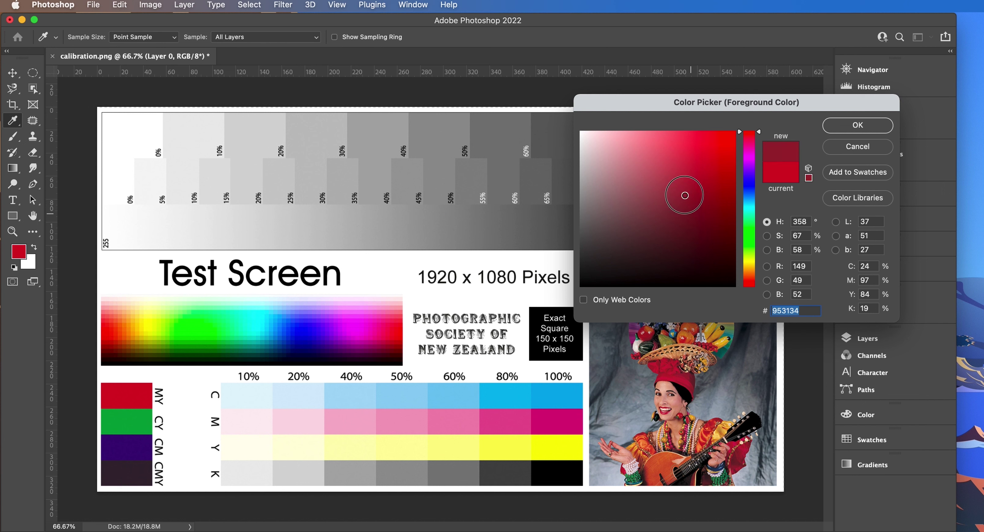
mouse_move(762, 133)
mouse_down()
mouse_move(757, 184)
mouse_move(756, 131)
mouse_up()
drag(754, 193, 751, 237)
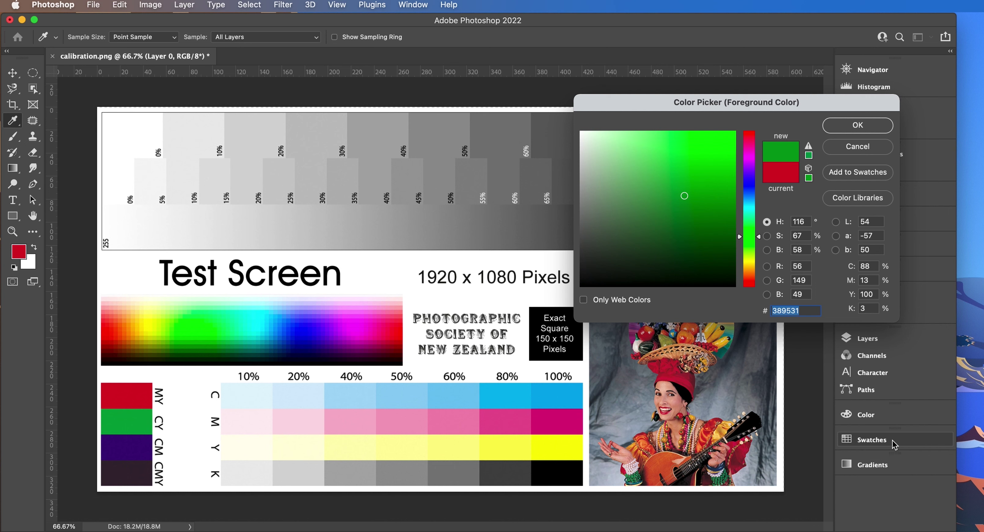
click(865, 128)
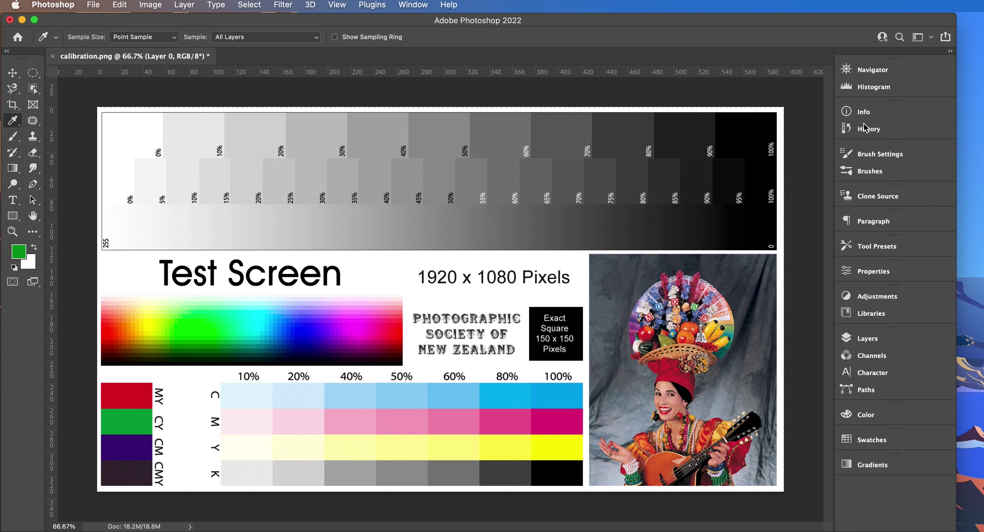
- View the available colour swatches in a widened list and close it again
click(875, 441)
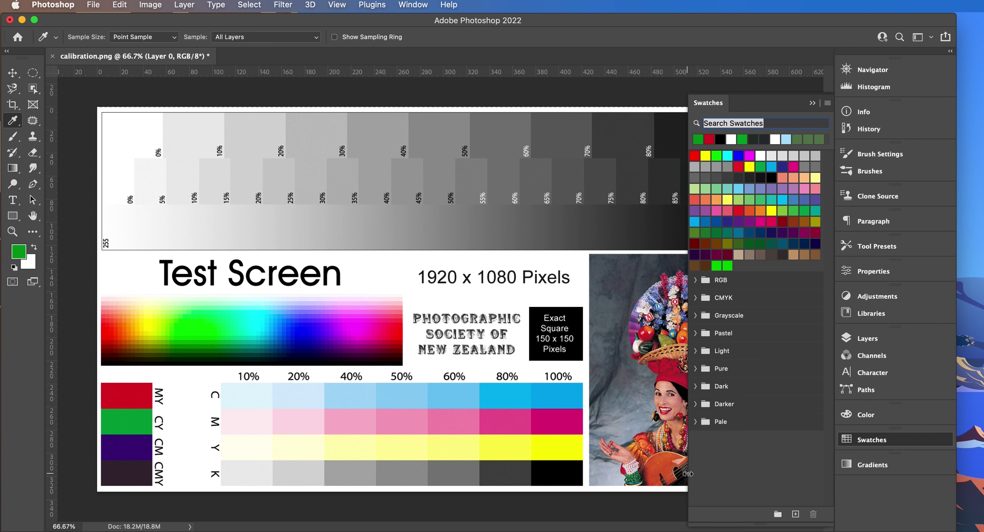
drag(689, 474, 604, 474)
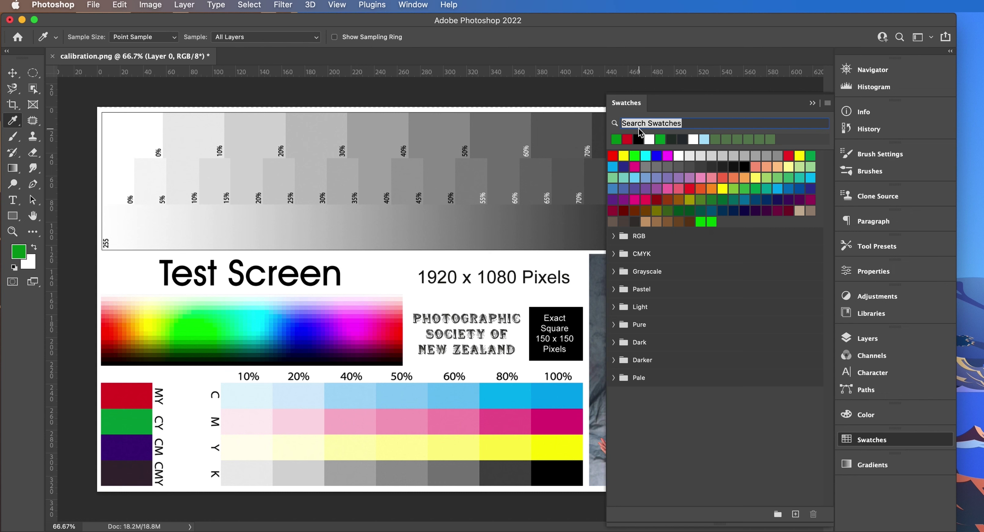
click(631, 104)
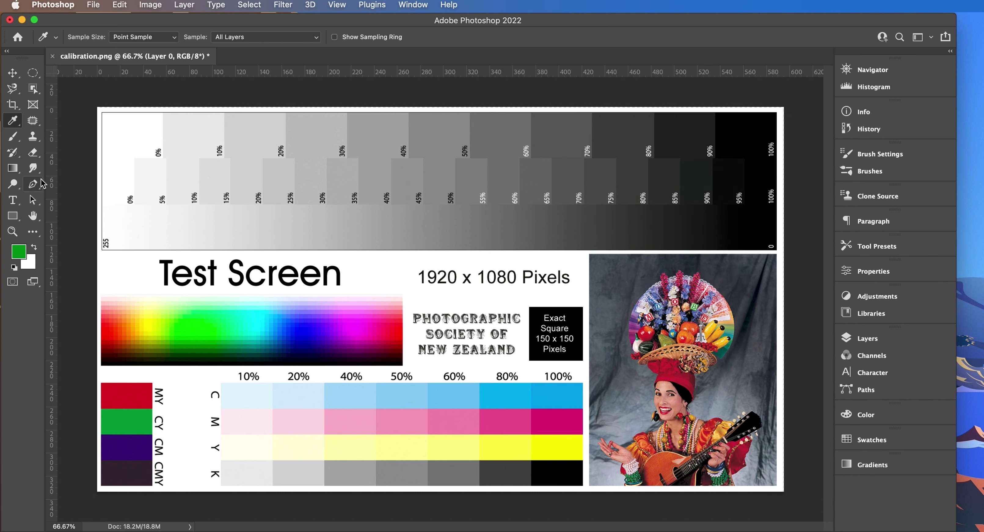
click(14, 122)
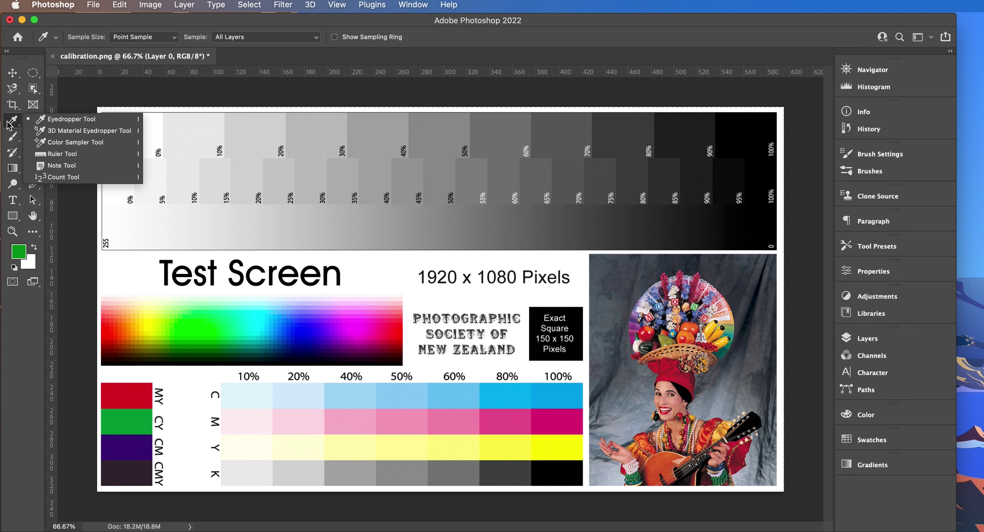
click(12, 124)
click(33, 122)
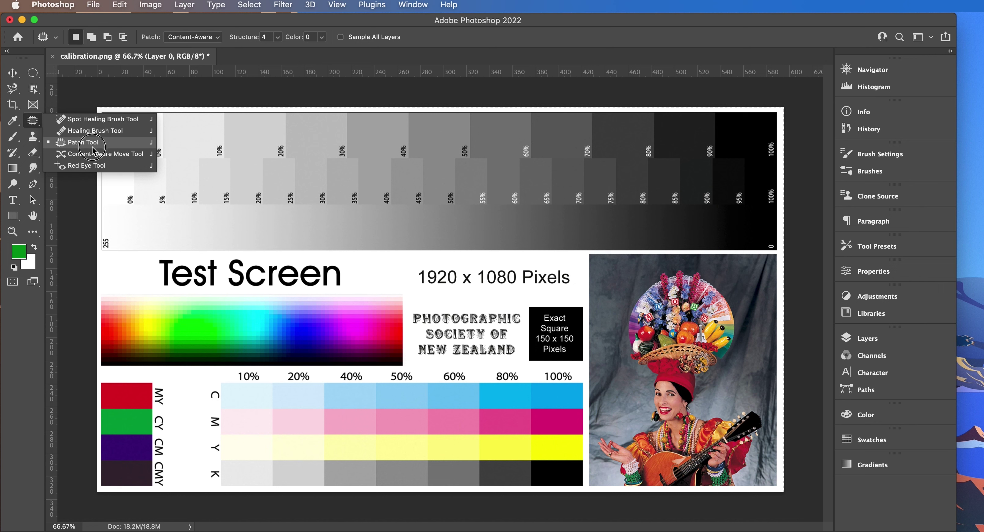
click(33, 125)
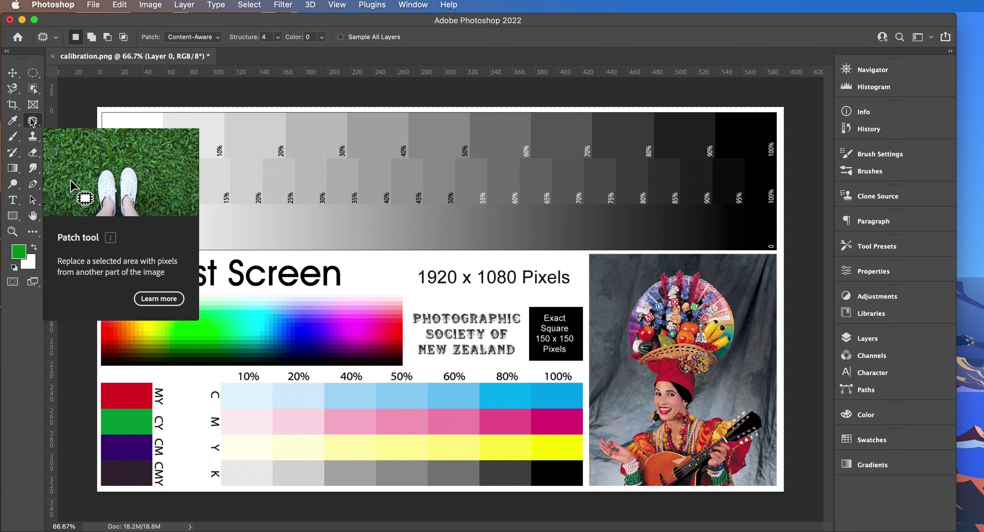
- Activate the standard Brush tool for painting with the green foreground colour
click(13, 137)
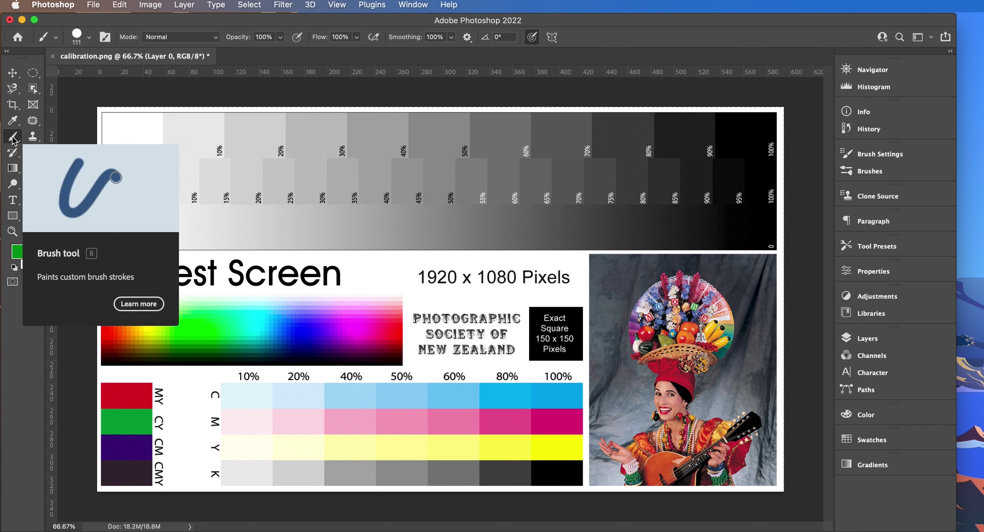
click(13, 139)
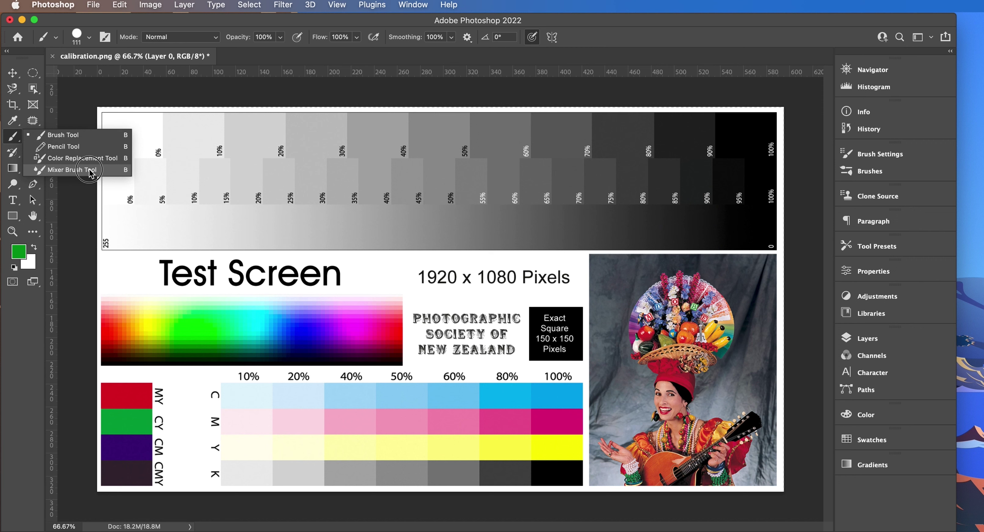
click(14, 137)
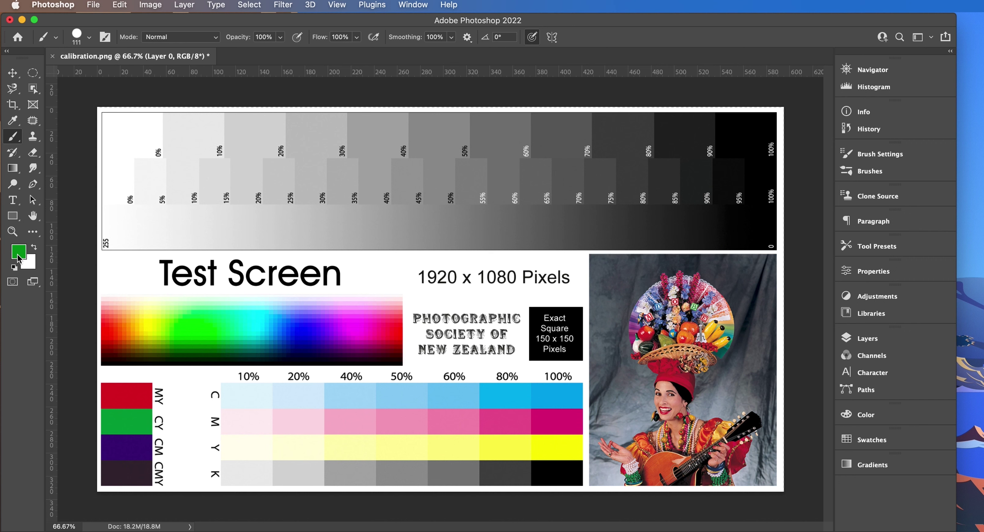
- Paint a trial green stroke across the lower greyscale gradient directly on Layer 0, and undo it
mouse_move(164, 221)
mouse_down()
mouse_move(300, 216)
mouse_move(544, 246)
mouse_move(518, 265)
mouse_move(465, 266)
mouse_move(492, 270)
mouse_up()
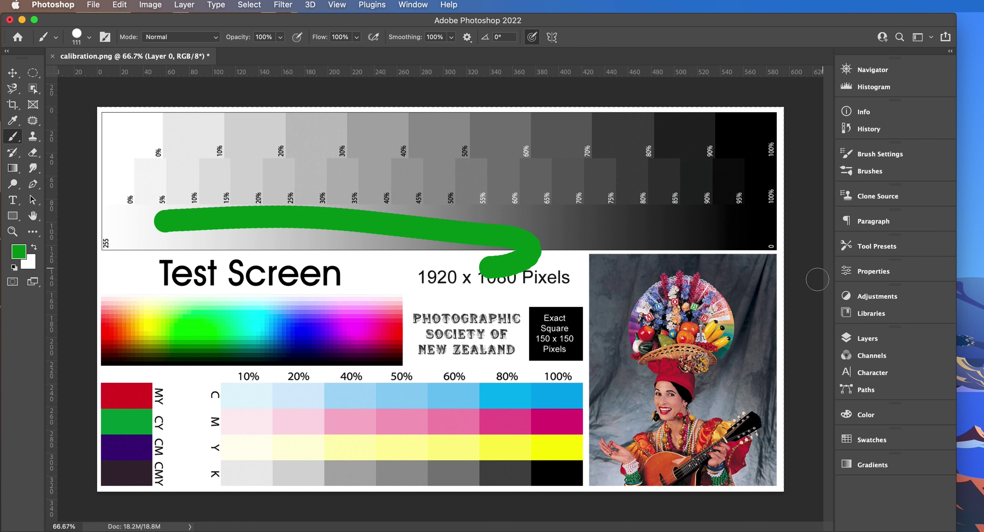
click(876, 344)
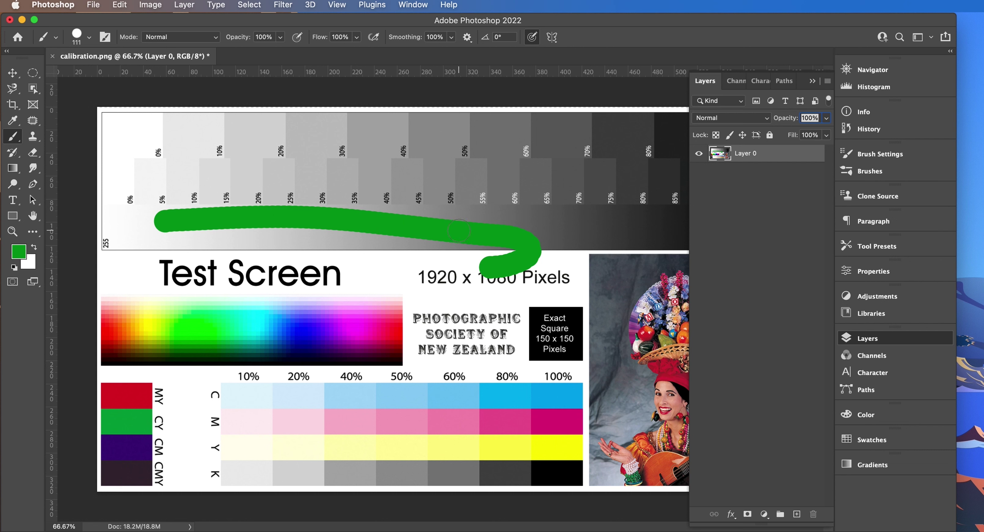
key(super+z)
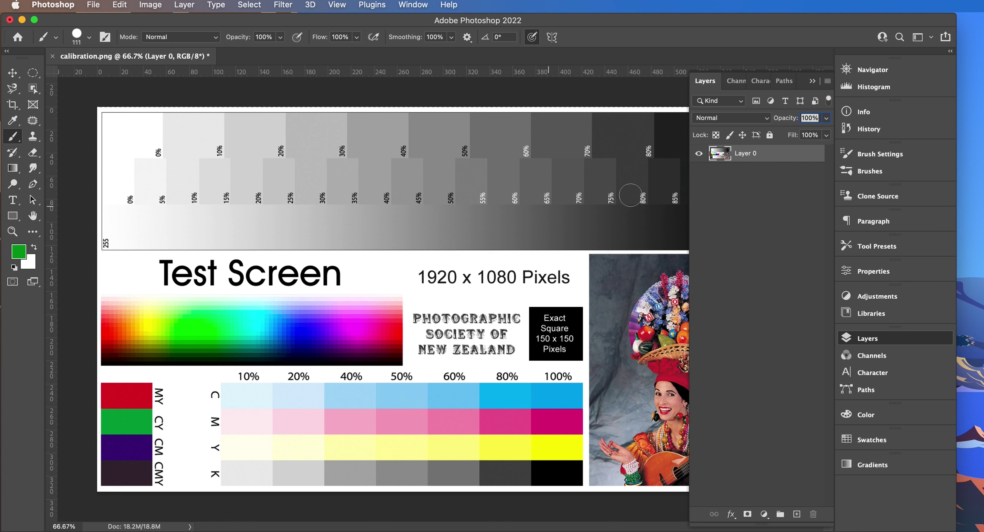
- Create a new layer named "line" above Layer 0
click(826, 82)
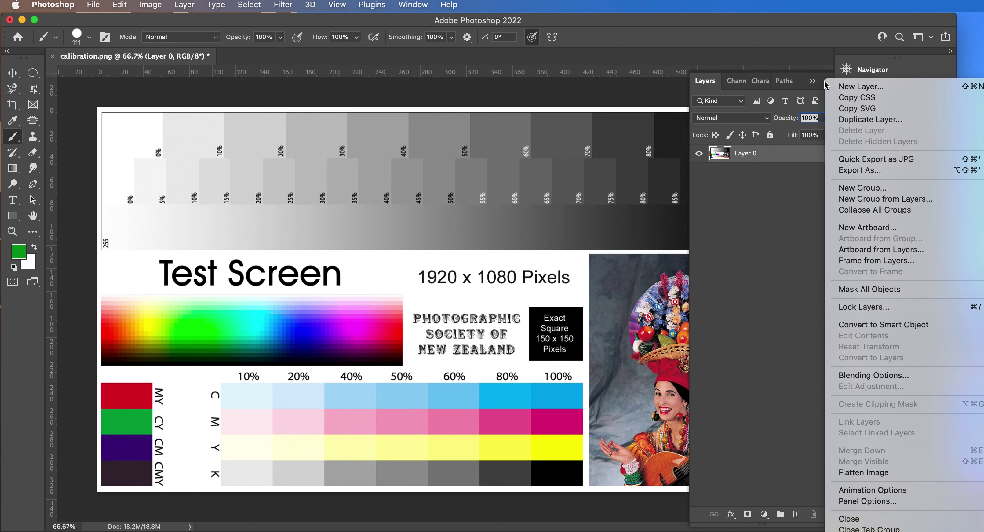
click(854, 89)
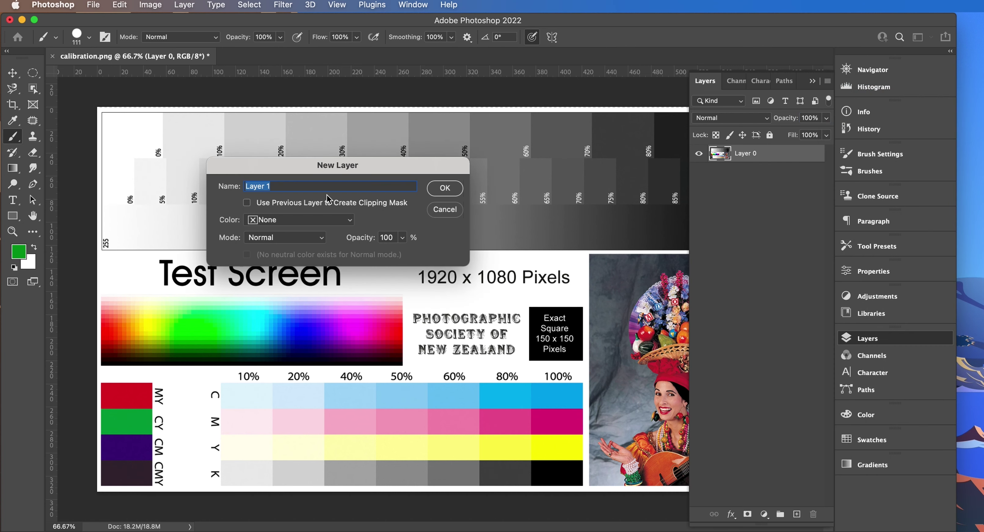
key(BackSpace)
click(446, 188)
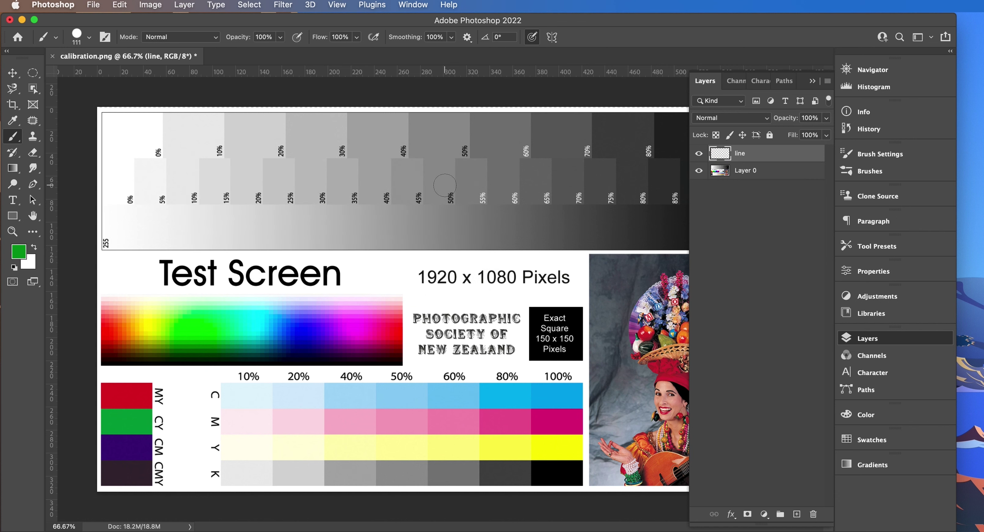
- Rename Layer 0 as "bg"
double_click(742, 153)
click(746, 171)
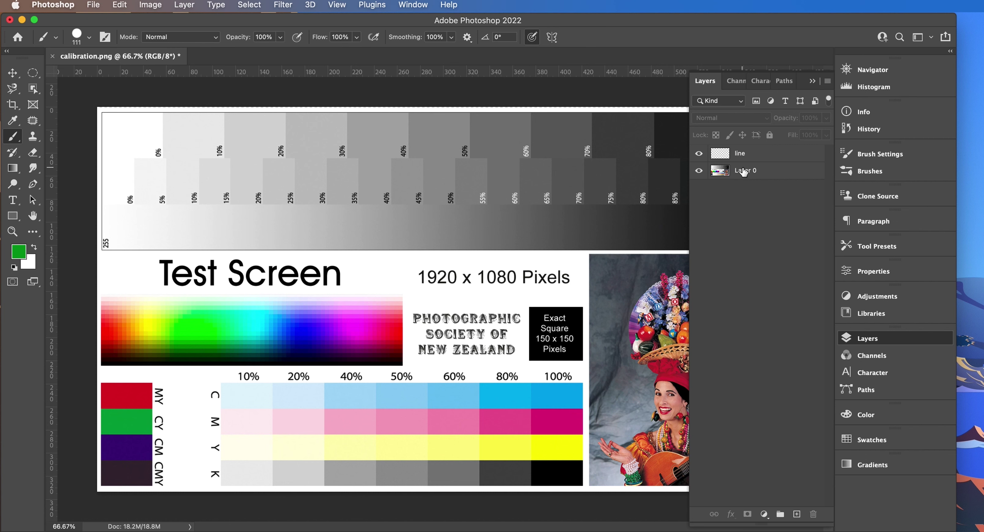
double_click(743, 170)
text(bg)
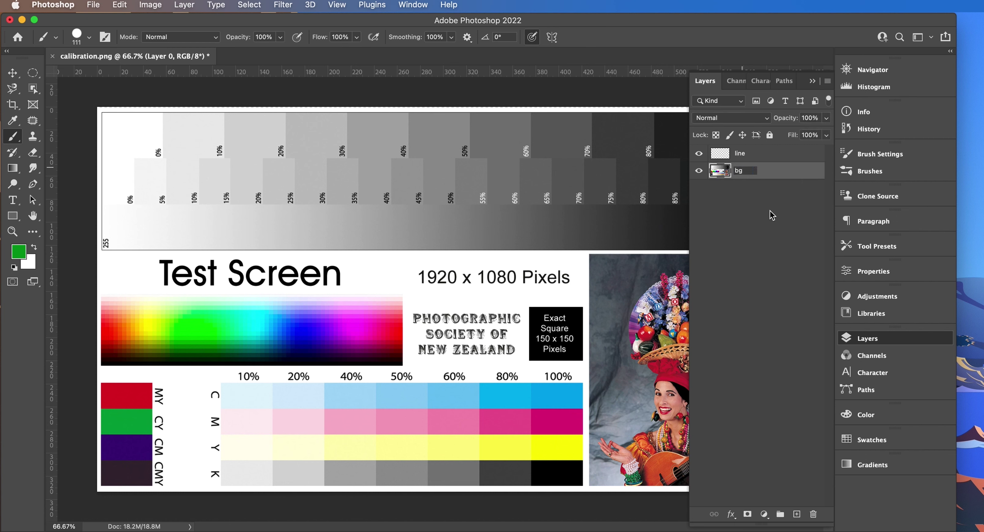
click(770, 211)
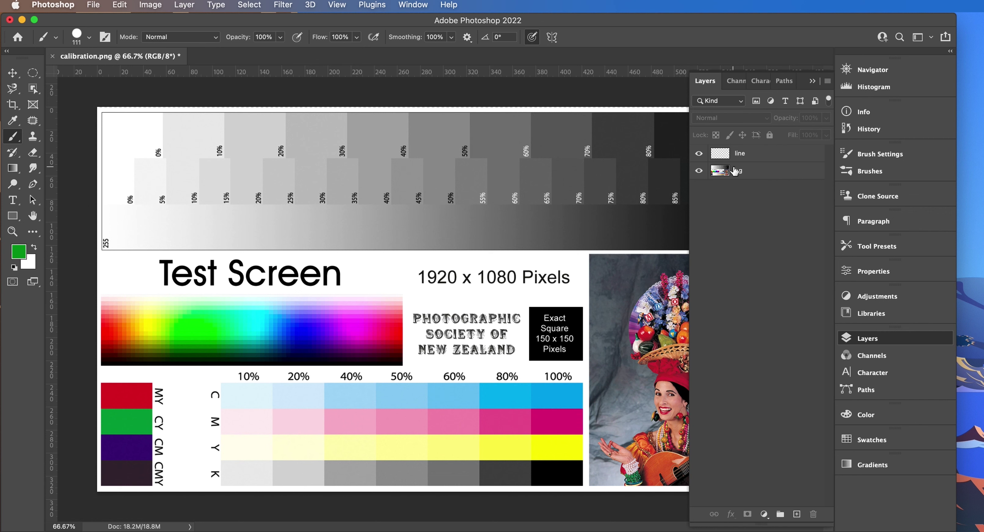
- Paint a looping green brush stroke on the line layer from the greyscale bars down over the title, and toggle the layer's visibility off and on
click(743, 157)
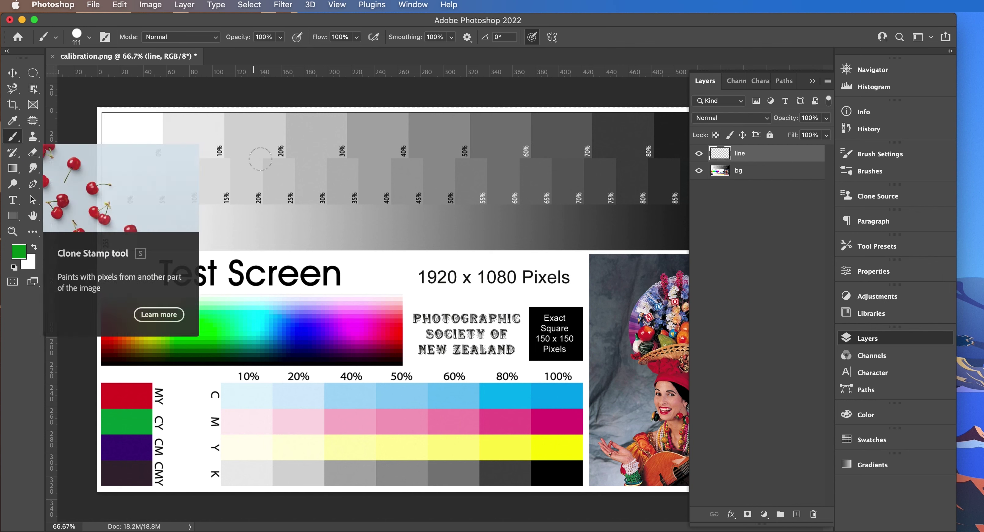
mouse_move(206, 152)
mouse_down()
mouse_move(358, 216)
mouse_move(321, 310)
mouse_move(404, 272)
mouse_move(341, 263)
mouse_up()
click(701, 154)
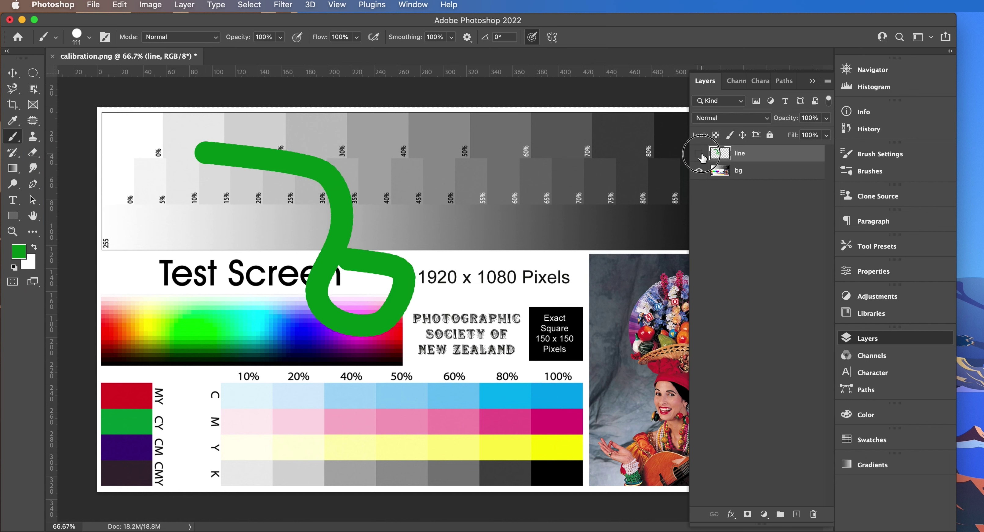
click(701, 154)
- Set the brush size to 33 px and paint a thin curved green stroke beside the thick one on the line layer
click(58, 39)
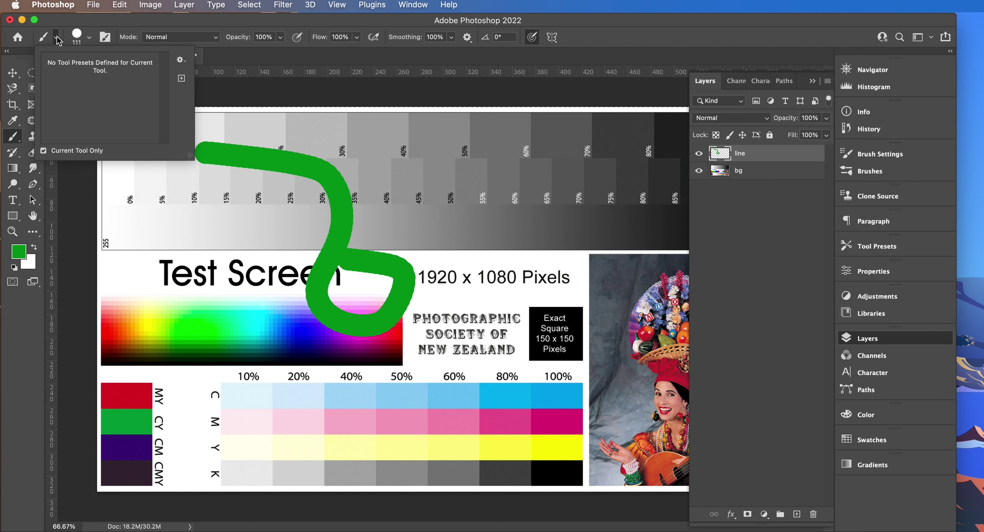
click(58, 38)
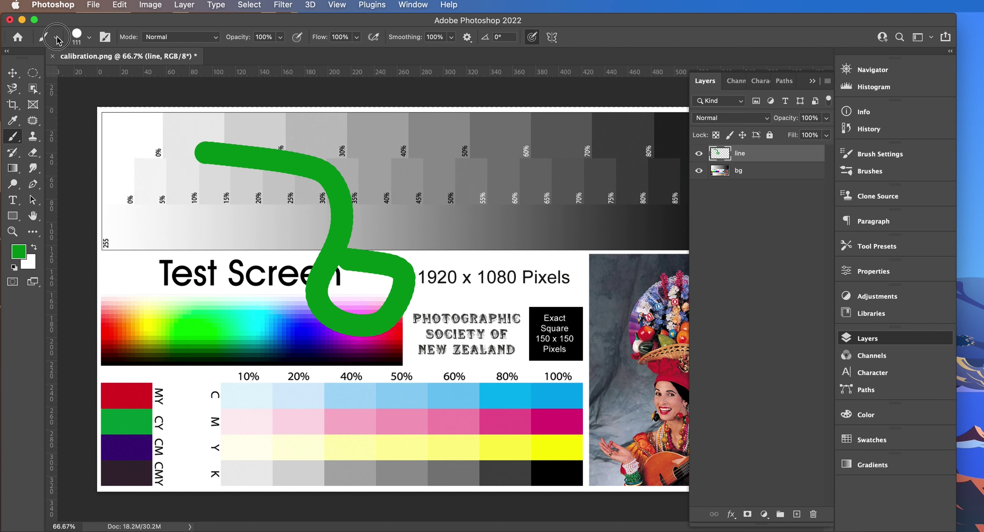
click(90, 38)
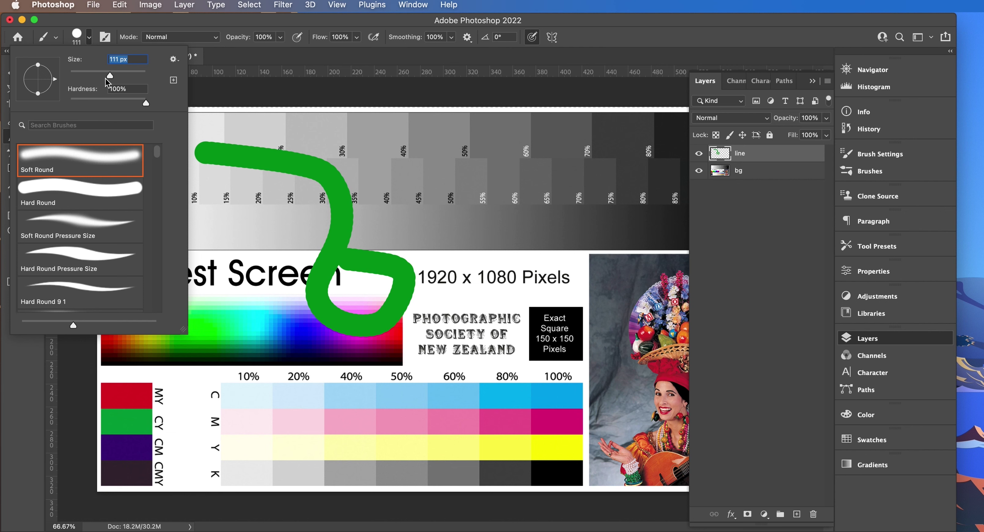
drag(111, 77, 82, 77)
click(90, 38)
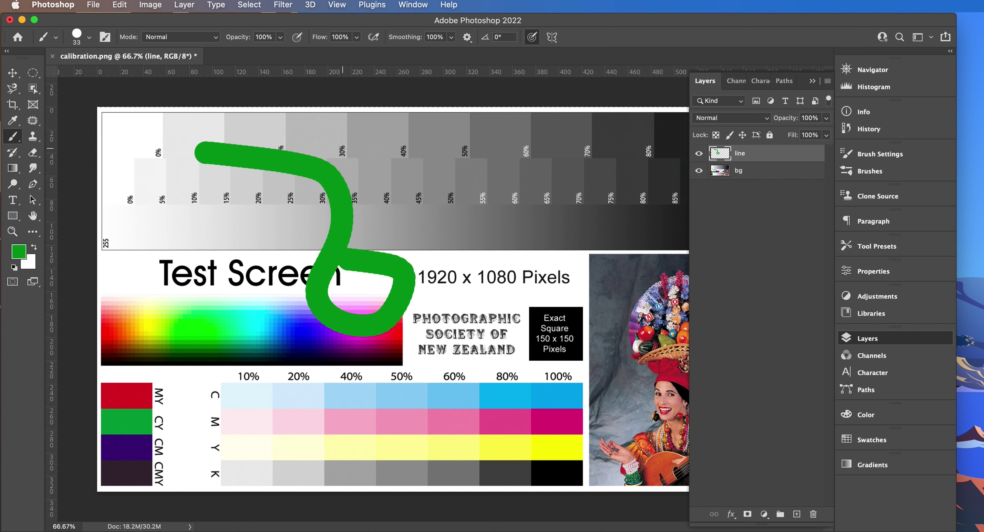
mouse_move(249, 188)
mouse_down()
mouse_move(294, 227)
mouse_move(230, 236)
mouse_up()
- Set the brush size to 89 px and lower its hardness for a soft edge
click(90, 37)
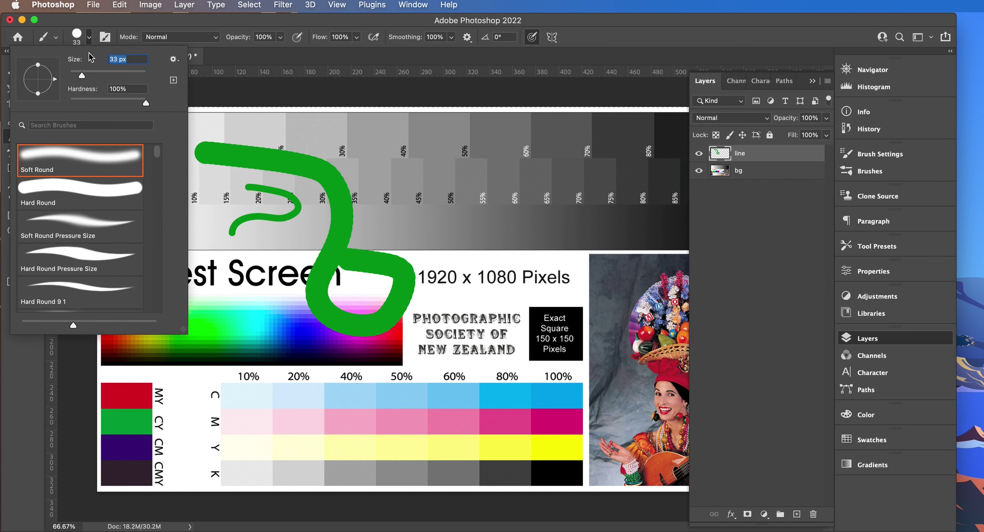
drag(83, 78, 104, 78)
drag(146, 103, 57, 103)
click(91, 38)
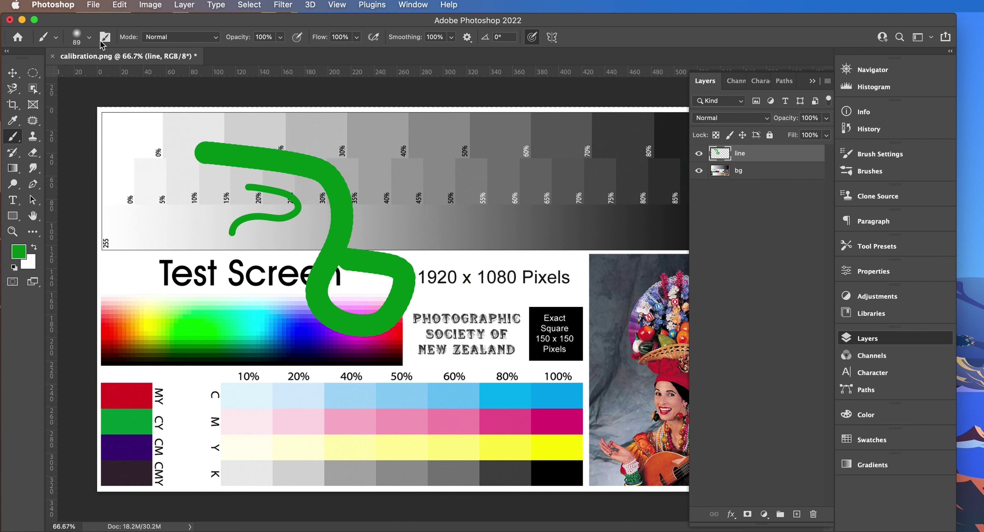
- Paint a soft-edged green stroke over the Test Screen title on the line layer, and look through the brush settings
mouse_move(171, 233)
mouse_down()
mouse_move(224, 263)
mouse_move(268, 260)
mouse_move(286, 241)
mouse_move(286, 271)
mouse_move(269, 285)
mouse_move(174, 281)
mouse_move(175, 238)
mouse_up()
click(90, 38)
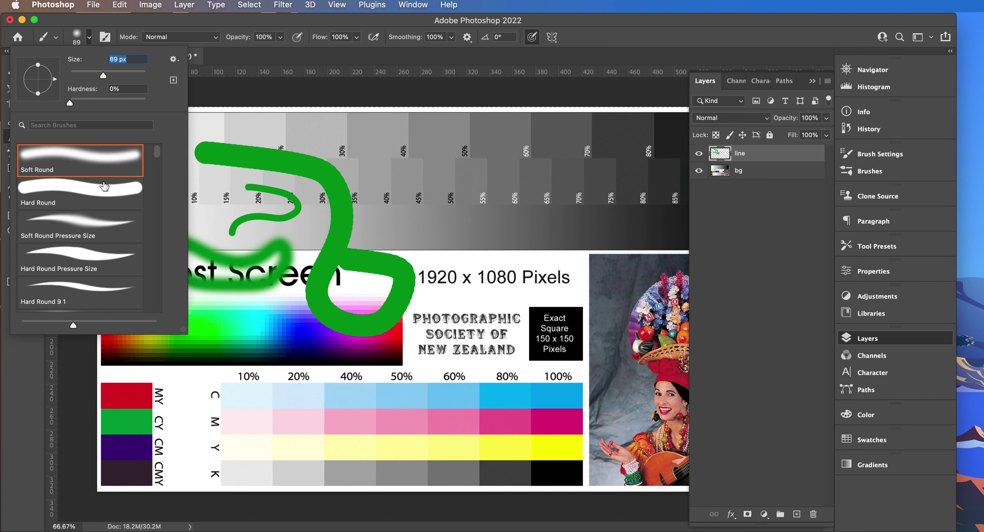
mouse_move(156, 152)
mouse_down()
mouse_move(155, 191)
mouse_move(157, 142)
mouse_move(154, 179)
mouse_move(156, 150)
mouse_up()
click(90, 40)
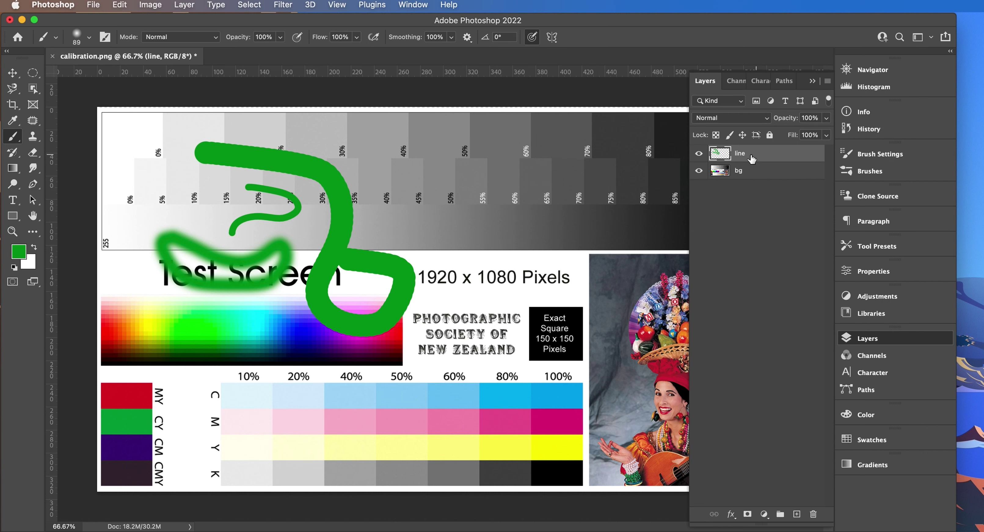
- Try the opacity control and preview the blend modes of the line layer, keeping Normal
click(827, 118)
mouse_move(828, 133)
mouse_down()
mouse_move(791, 137)
mouse_move(860, 138)
mouse_up()
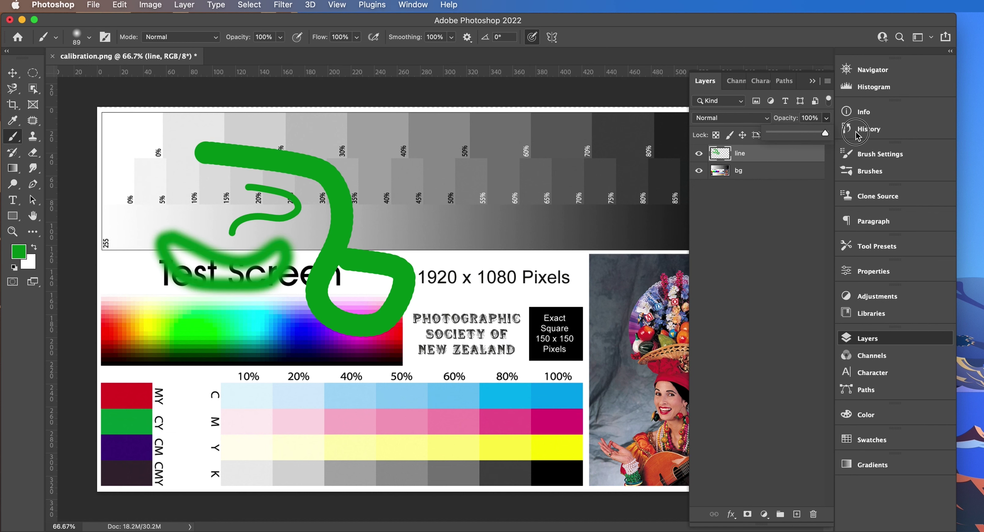
click(768, 120)
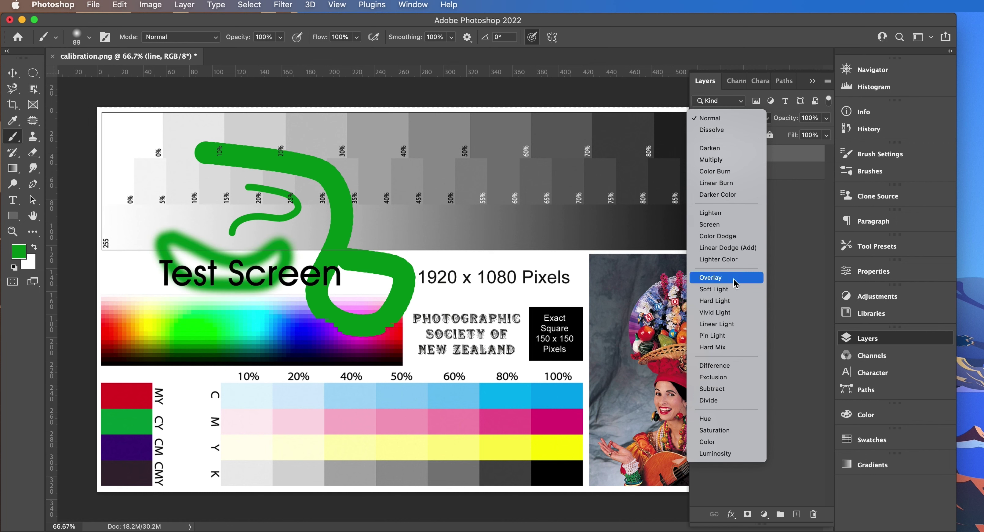
click(718, 119)
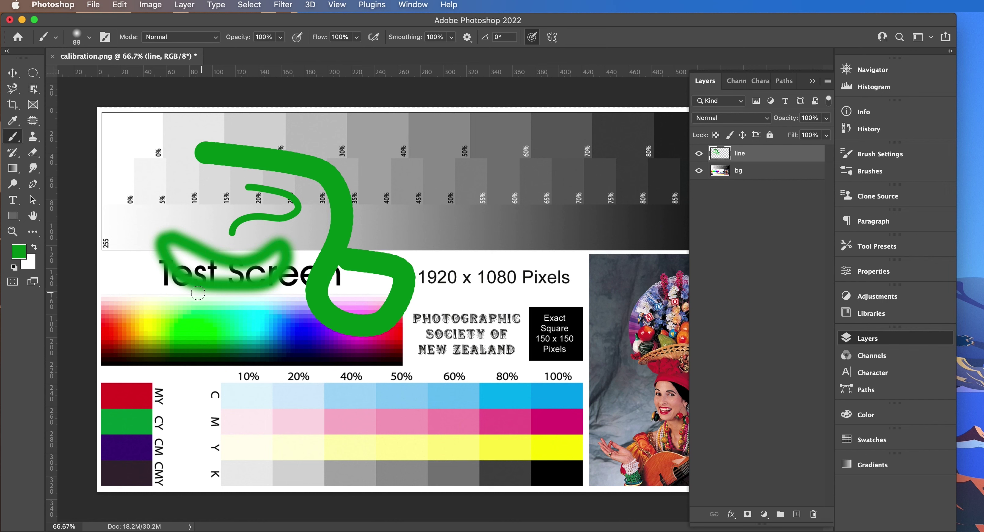
- Set the line layer's blend mode to Multiply and preview the other modes without applying them
click(724, 119)
click(719, 162)
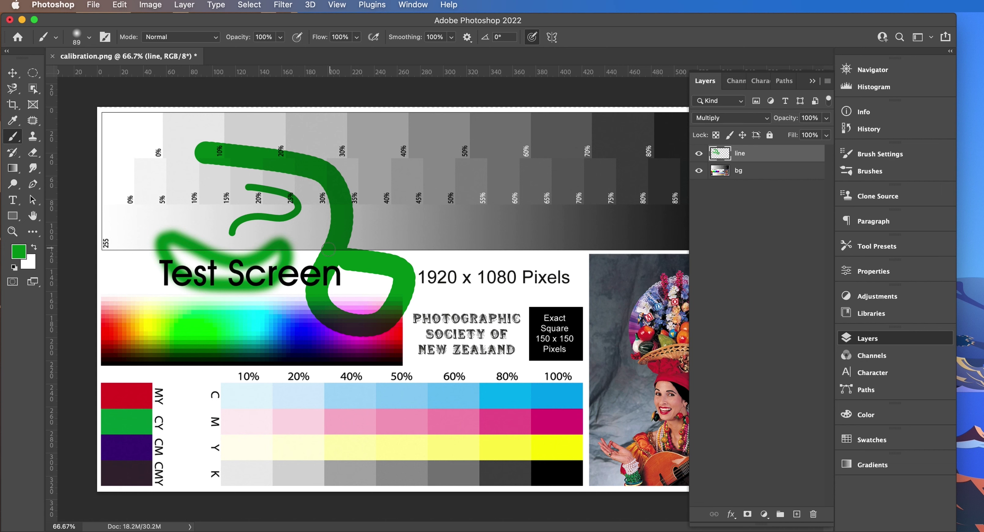
click(766, 118)
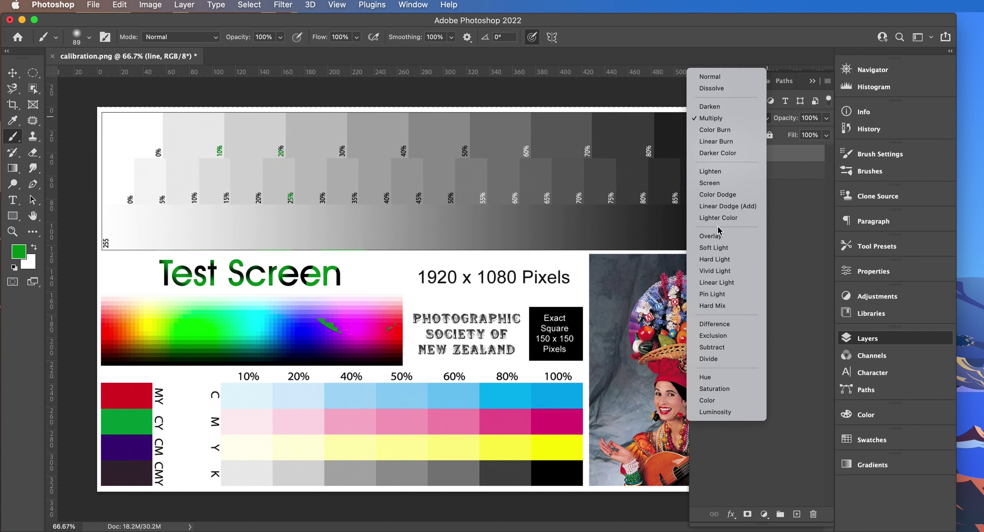
click(783, 216)
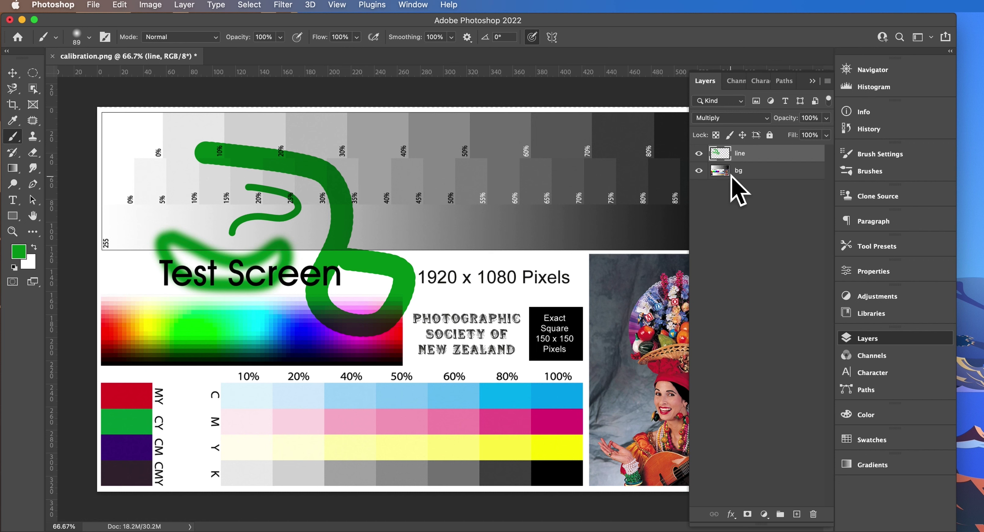
- Erase the green strokes from the line layer using a rectangular marquee selection around them, and deselect
click(33, 137)
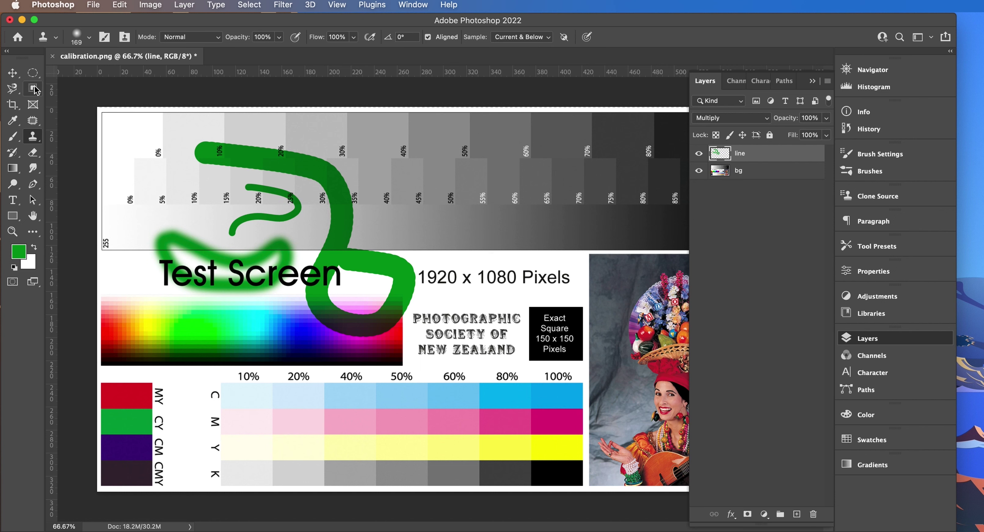
click(32, 73)
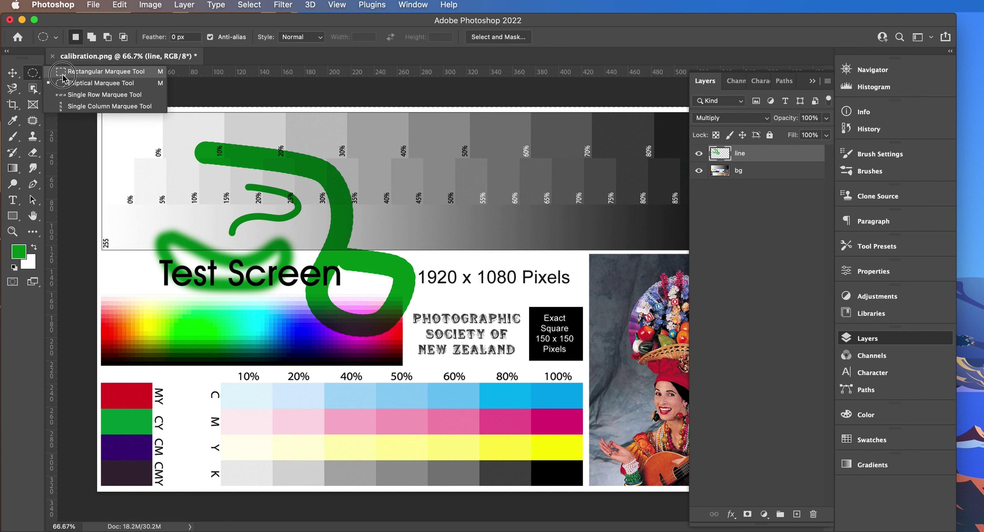
click(63, 77)
drag(96, 106, 480, 394)
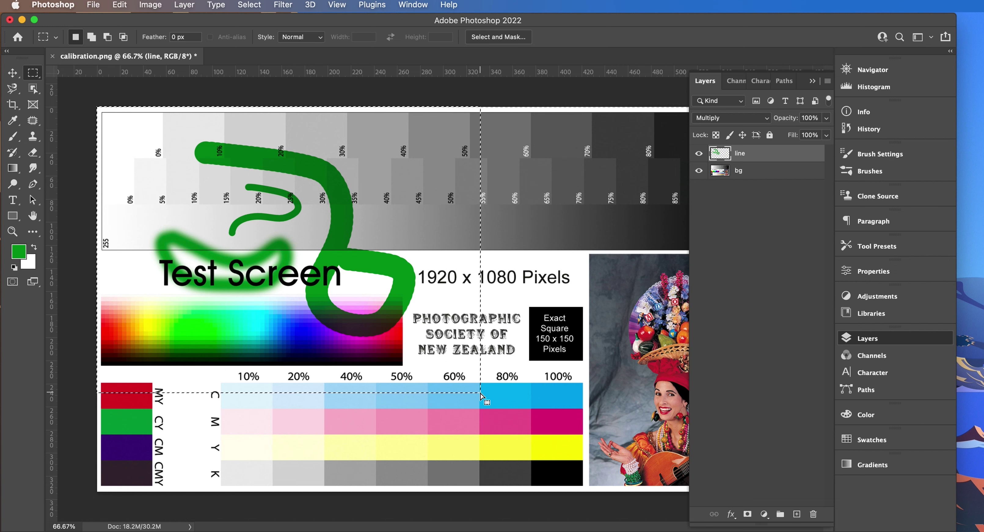
key(Delete)
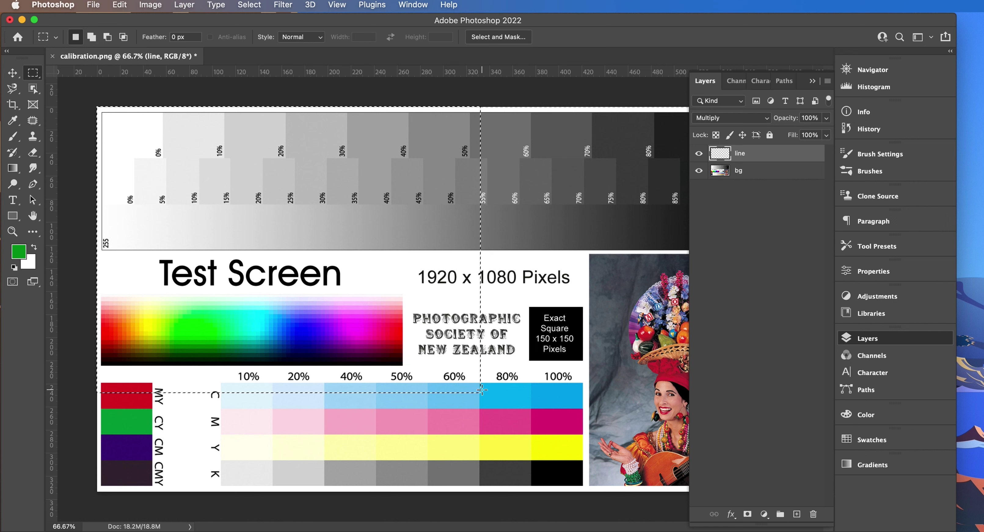
key(super+d)
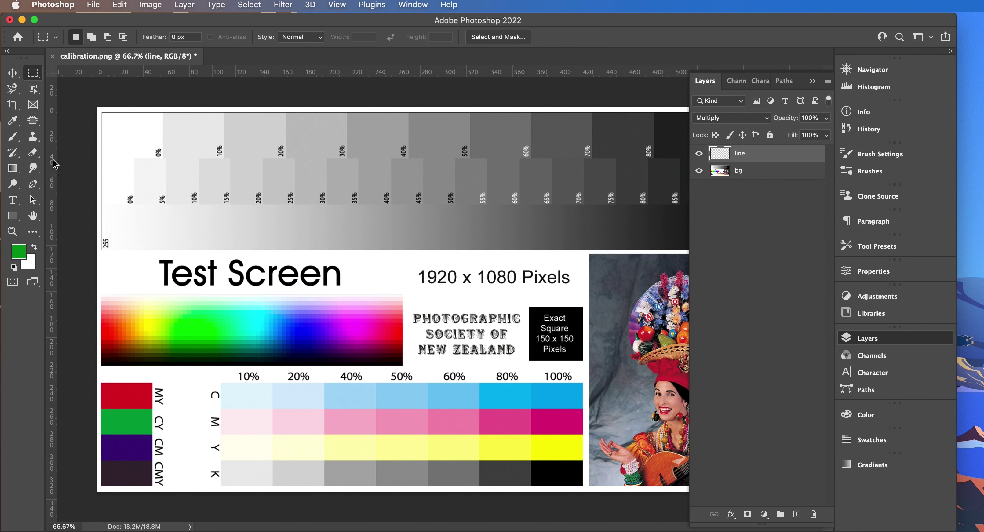
- Activate the Clone Stamp tool and open IMG_6067.jpg from the Desktop folder
click(32, 136)
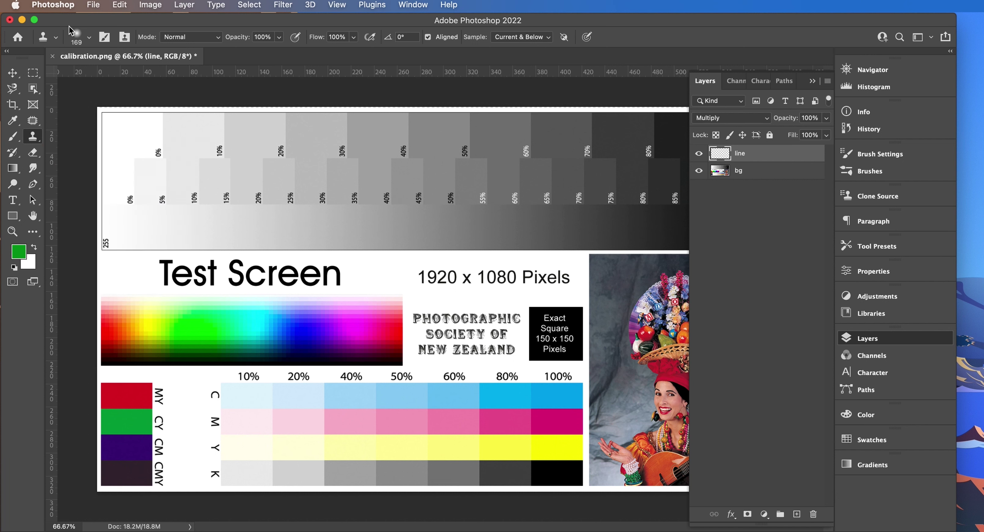
key(super+o)
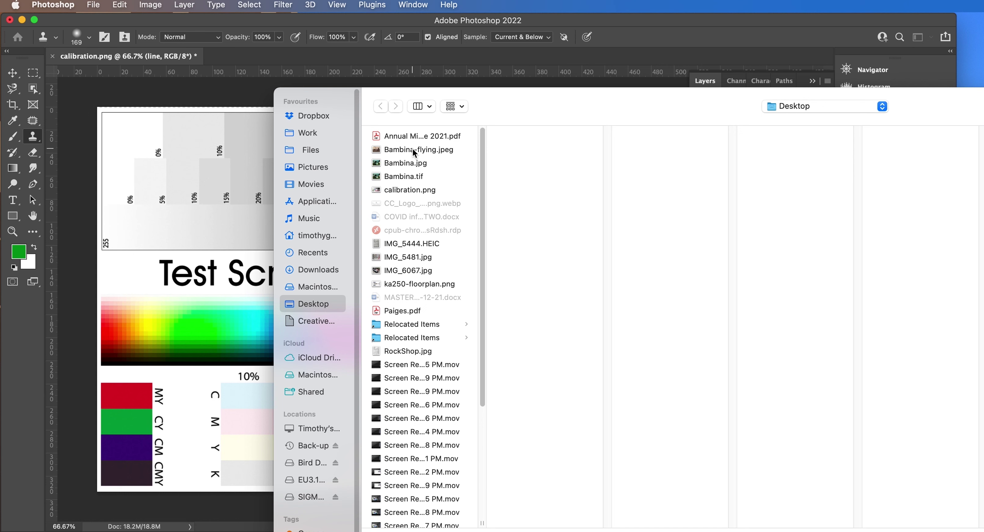
click(416, 163)
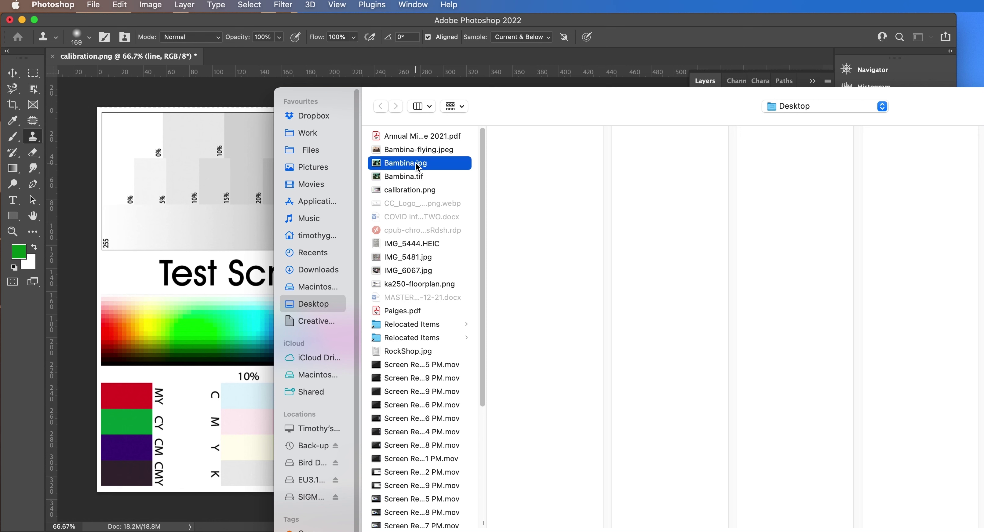
click(410, 271)
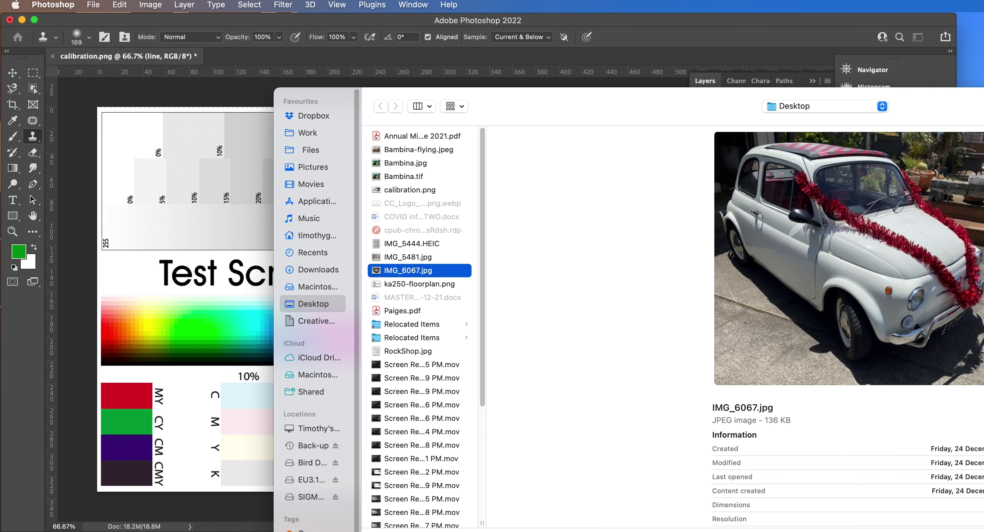
key(Return)
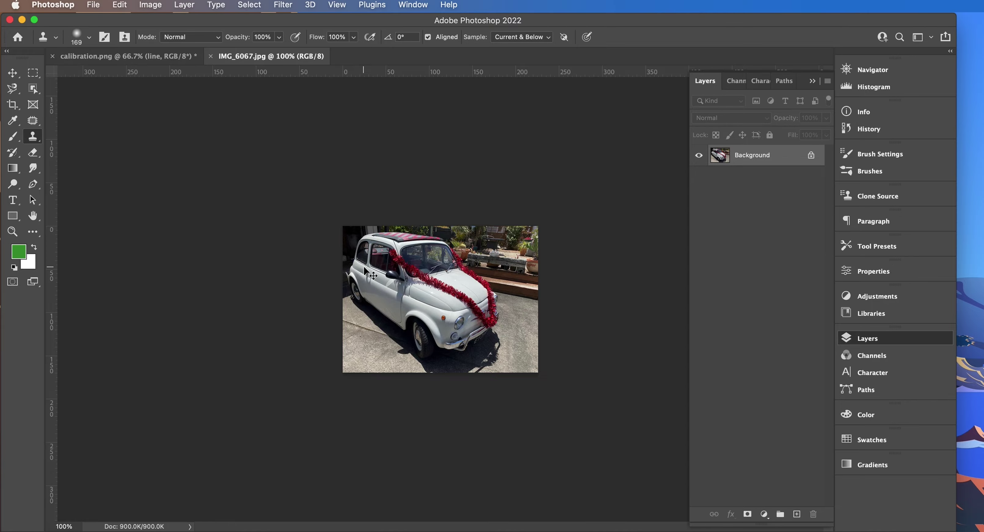
- Examine the car photo at magnifications up to 800%, and return to a full view of the picture at 200%
key(super+equal)
key(super+equal)
key(super+minus)
key(super+minus)
key(super+equal)
key(super+equal)
key(super+equal)
key(super+equal)
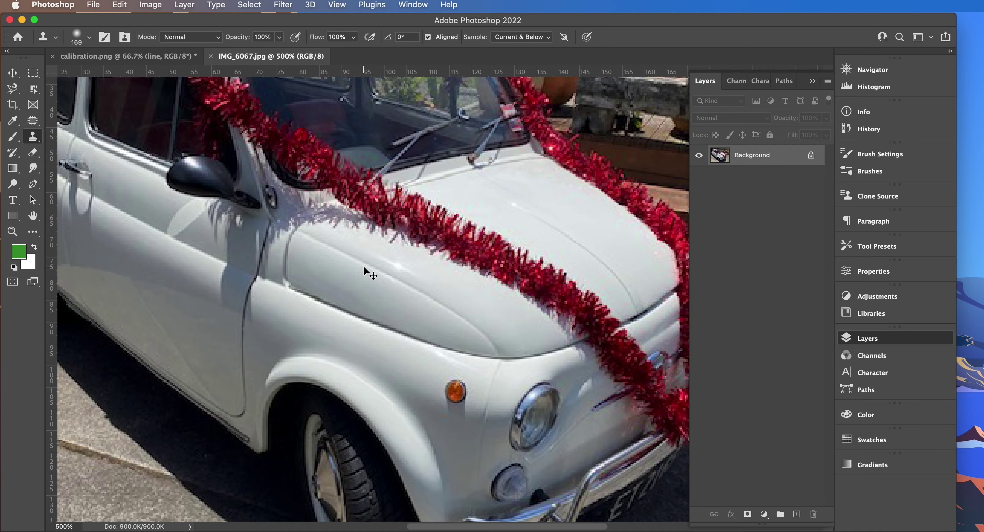
key(super+equal)
key(super+equal)
key(super+equal)
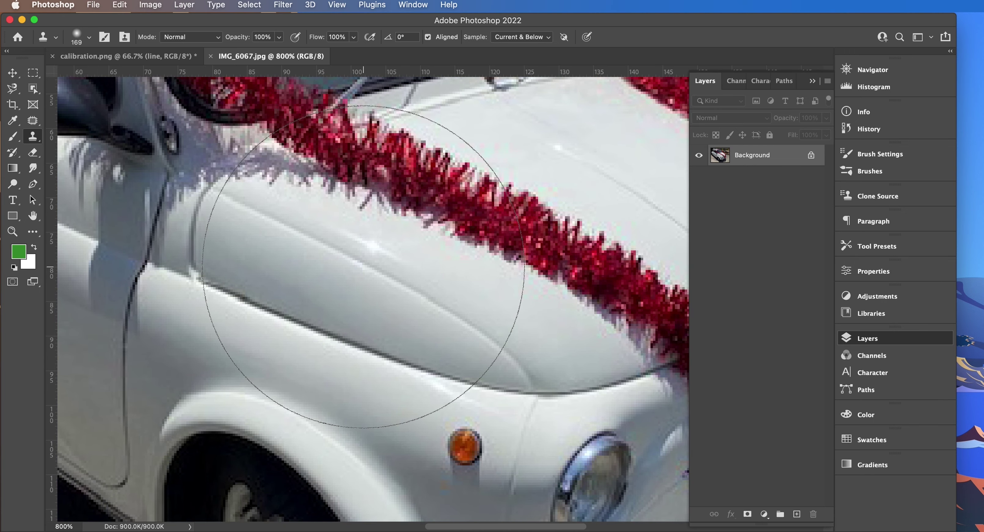
scroll(363, 266, down, 5)
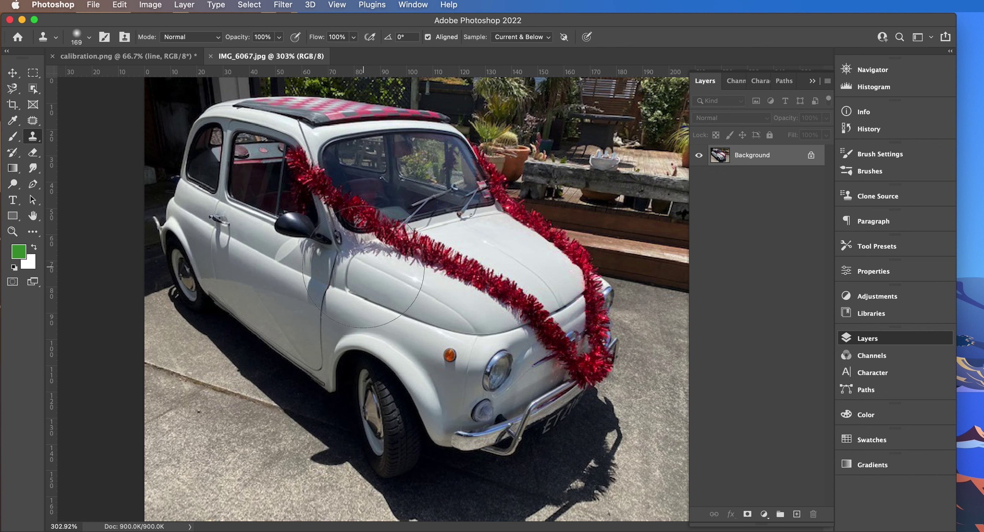
key(super+minus)
key(super+minus)
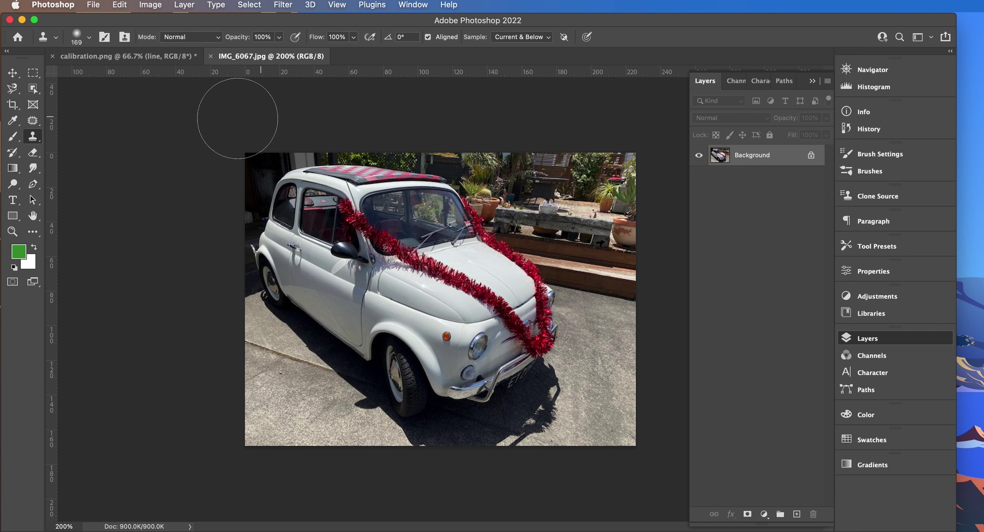
- Choose the Clone Stamp tool and set its brush size to 51 px
click(32, 141)
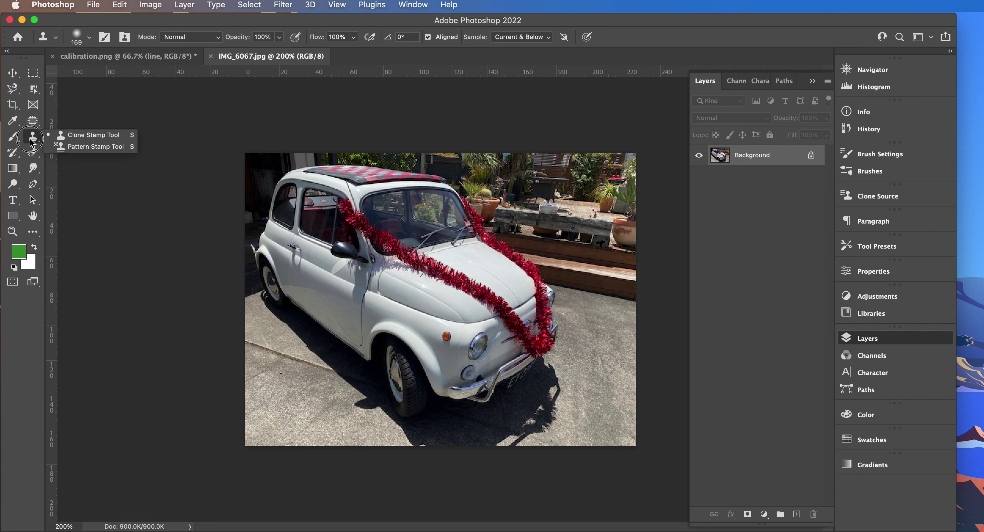
click(92, 135)
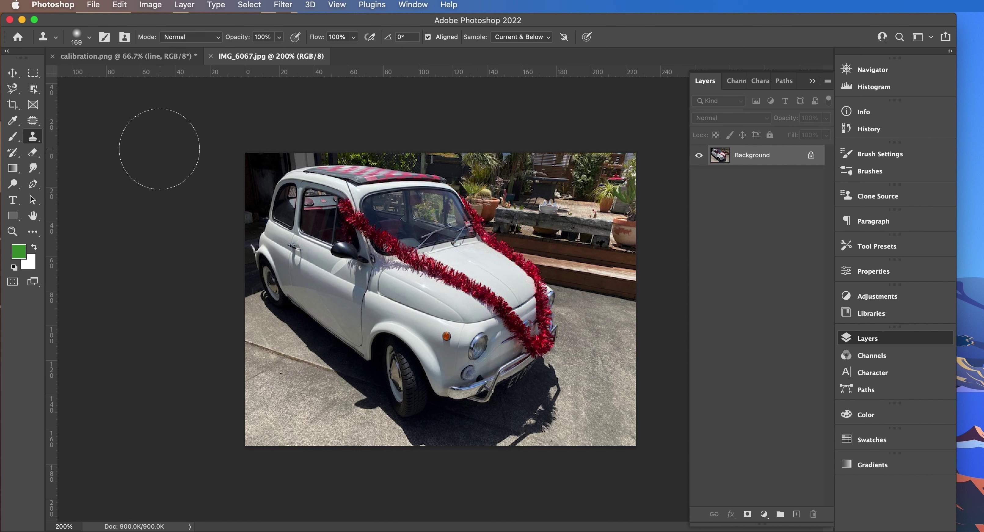
click(89, 37)
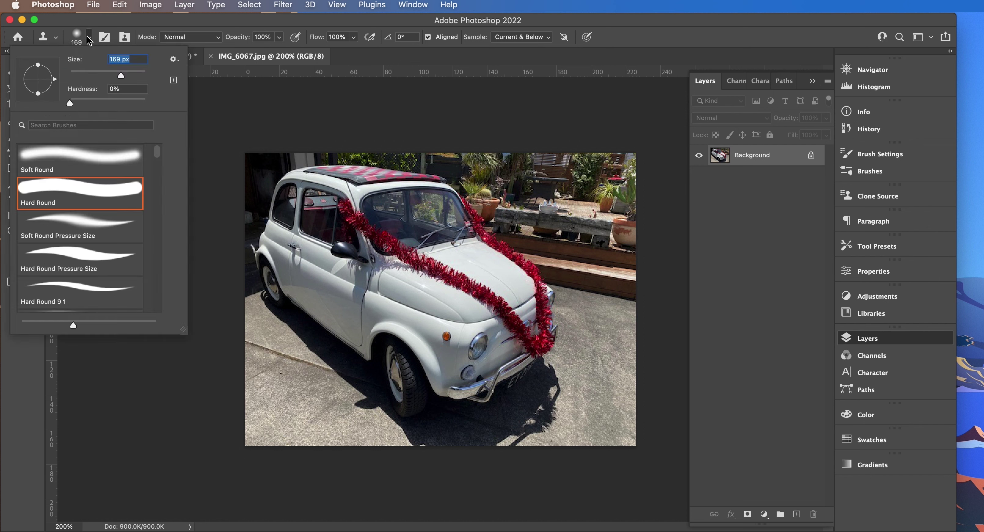
drag(121, 76, 89, 76)
click(99, 40)
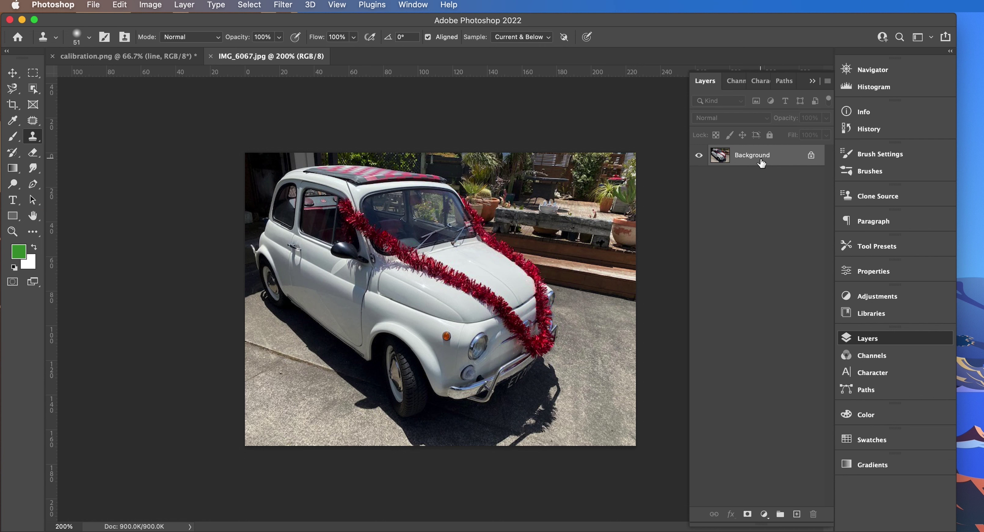
- Create a new layer above the car photo with the default name Layer 1
click(829, 82)
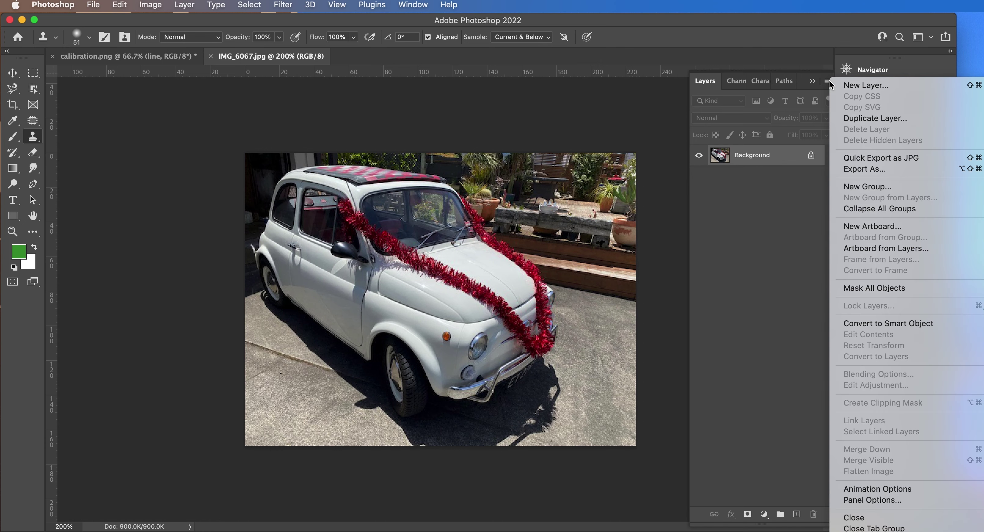
click(864, 84)
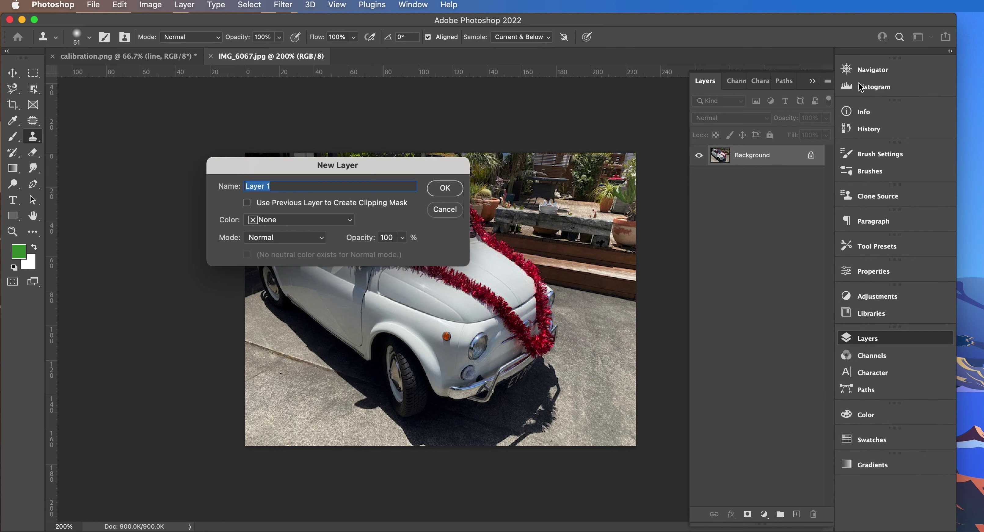
click(447, 189)
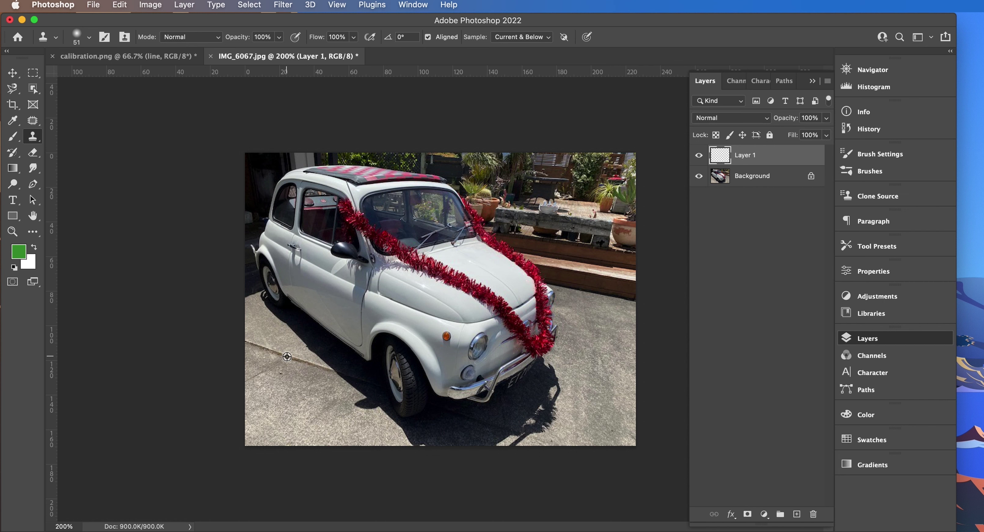
- Try cloning the pavement joint beside the car onto the concrete near the photo's lower-right corner, and undo the strokes
alt+click(287, 357)
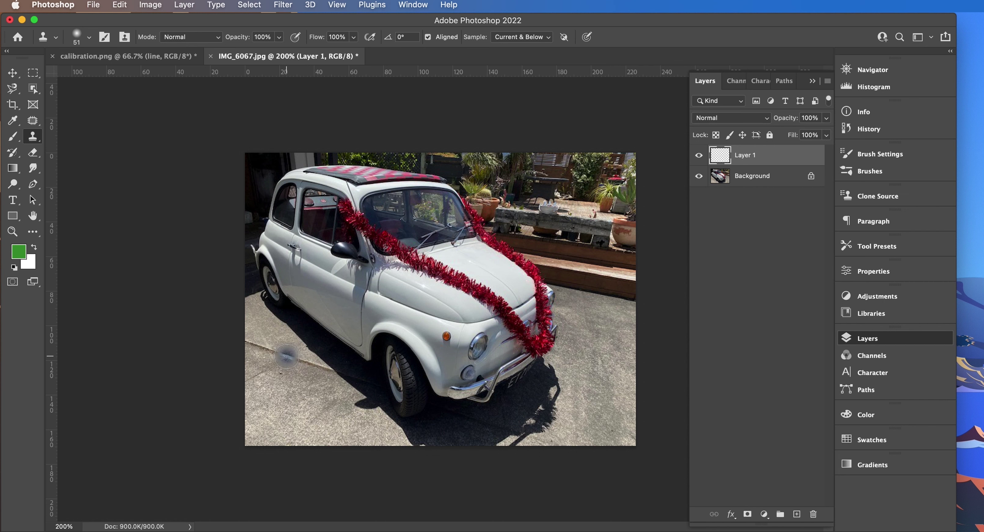
mouse_move(564, 430)
mouse_down()
mouse_move(587, 430)
mouse_move(576, 434)
mouse_up()
drag(558, 429, 550, 423)
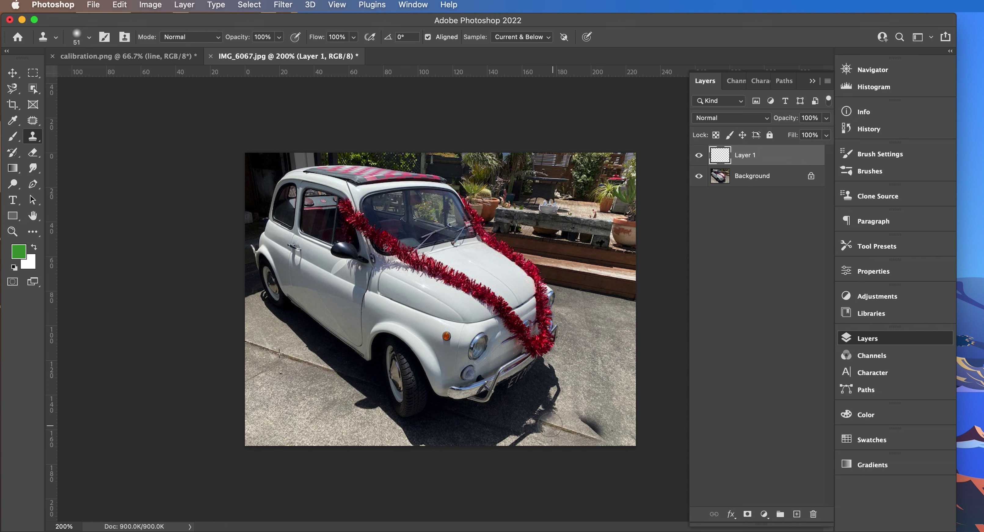
click(567, 429)
click(569, 430)
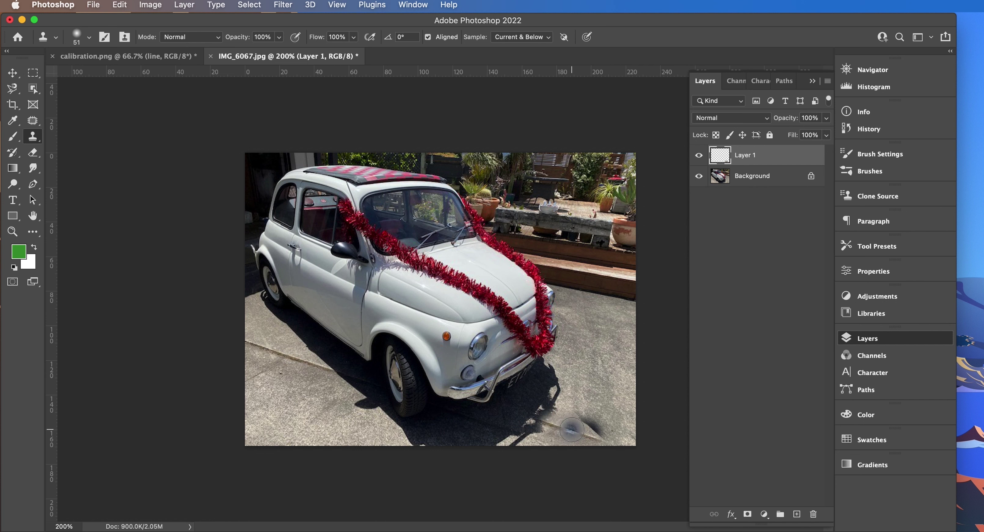
key(super+z)
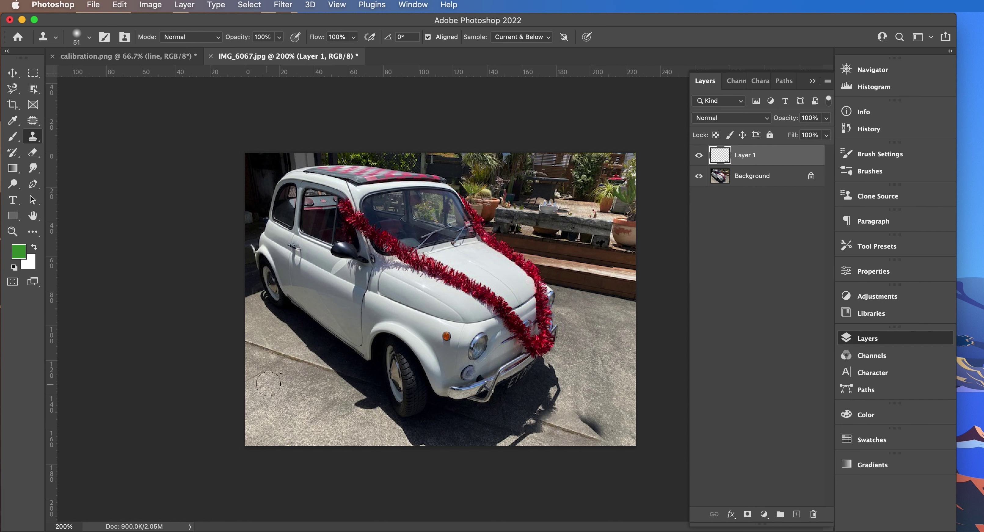
key(super+z)
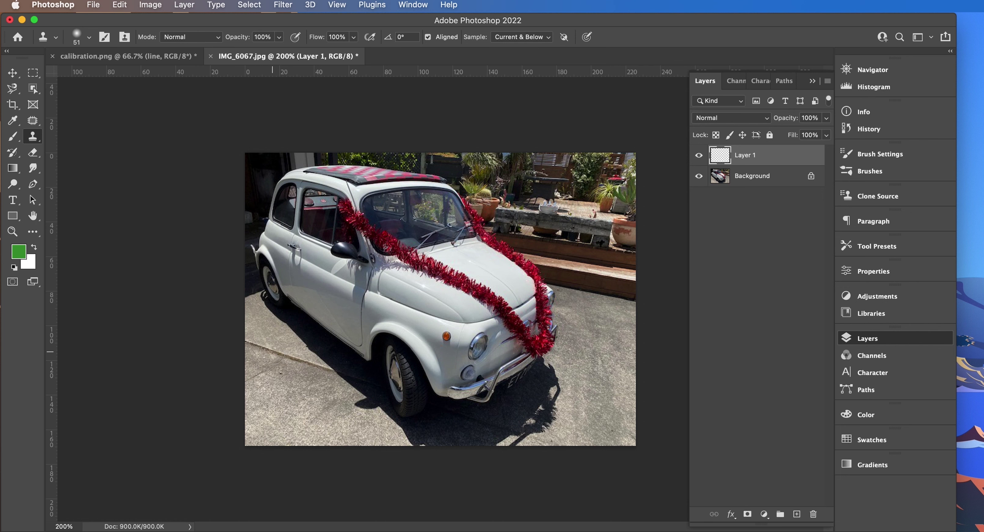
- Try cloning the pavement joint beside the car onto the concrete near the photo's lower-left corner, and undo the strokes
alt+click(270, 350)
alt+click(272, 351)
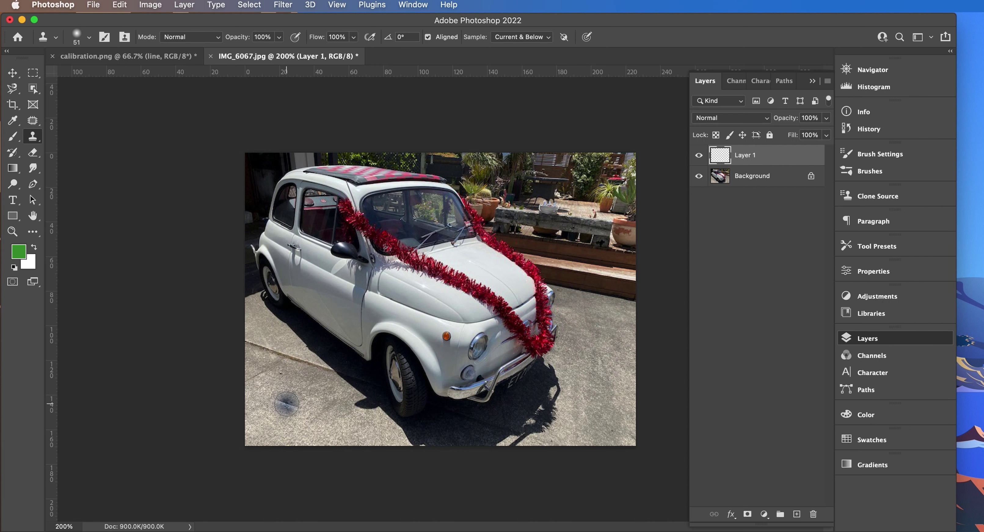
drag(283, 400, 307, 406)
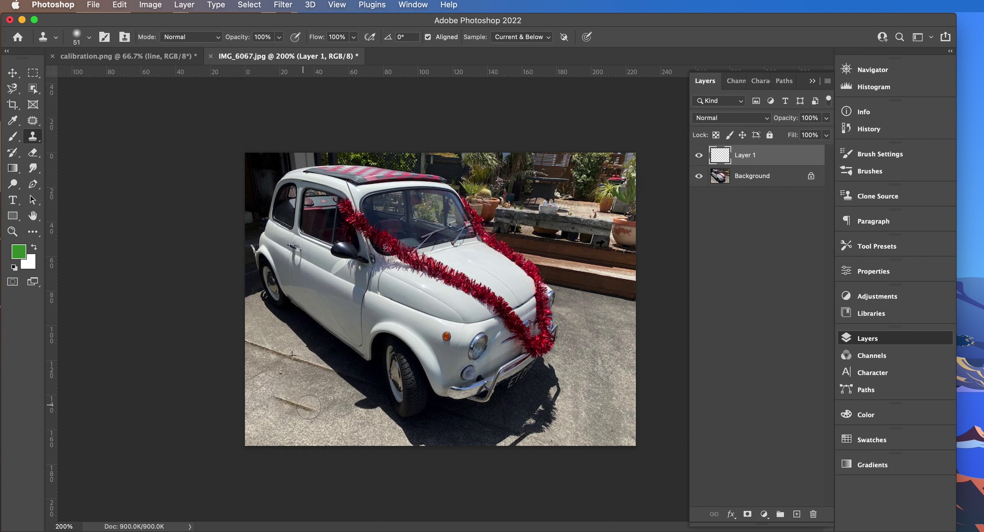
mouse_move(306, 406)
mouse_down()
mouse_move(318, 409)
mouse_move(292, 403)
mouse_up()
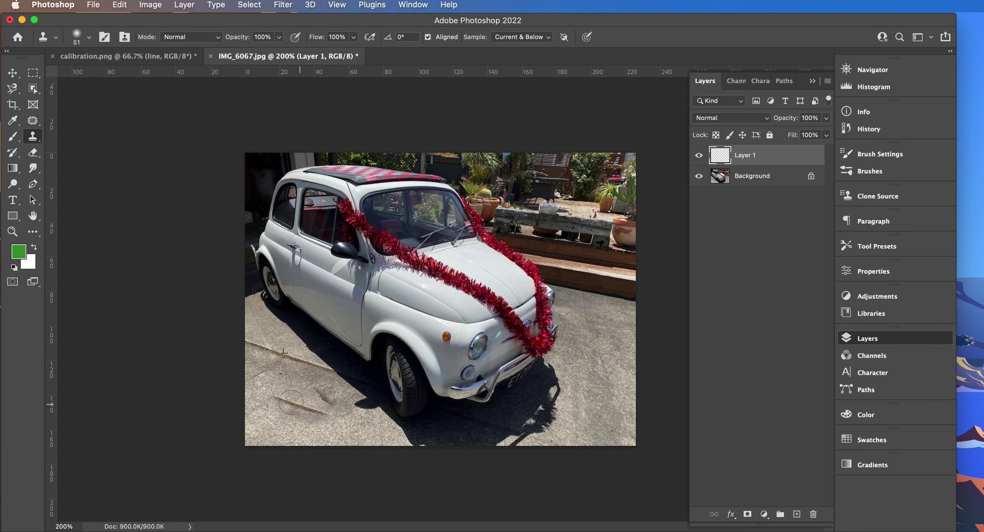
mouse_move(291, 403)
mouse_down()
mouse_move(282, 398)
mouse_move(331, 414)
mouse_up()
key(super+z)
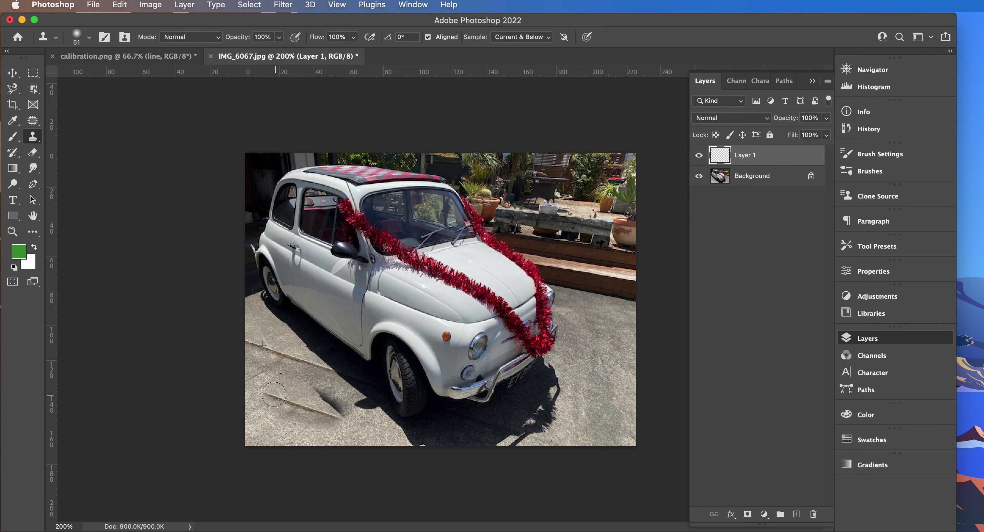
mouse_move(276, 412)
mouse_down()
mouse_move(337, 418)
mouse_move(293, 409)
mouse_up()
key(super+z)
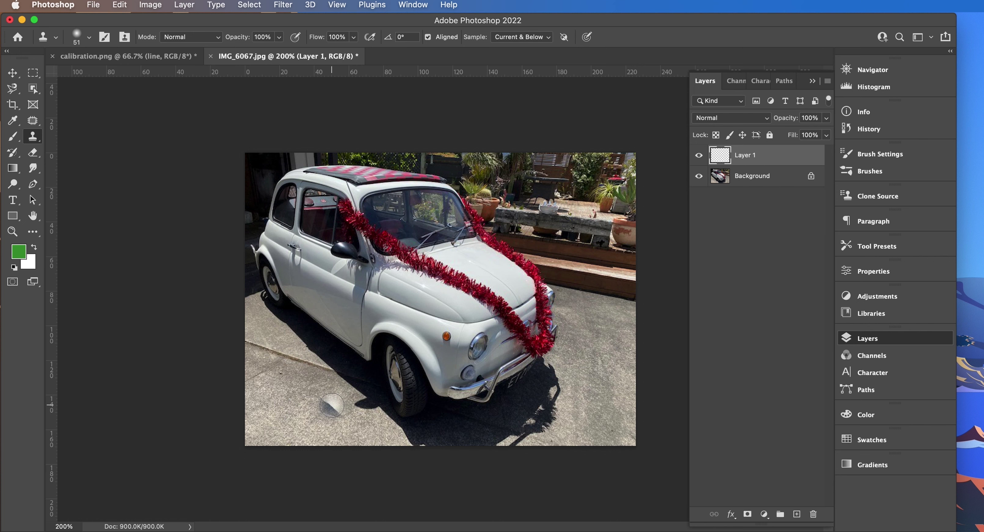
- Set the Clone Stamp's brush size to 19 px and clone clean paint from the rear of the car's door onto its lower part
click(89, 37)
drag(89, 76, 77, 77)
click(89, 37)
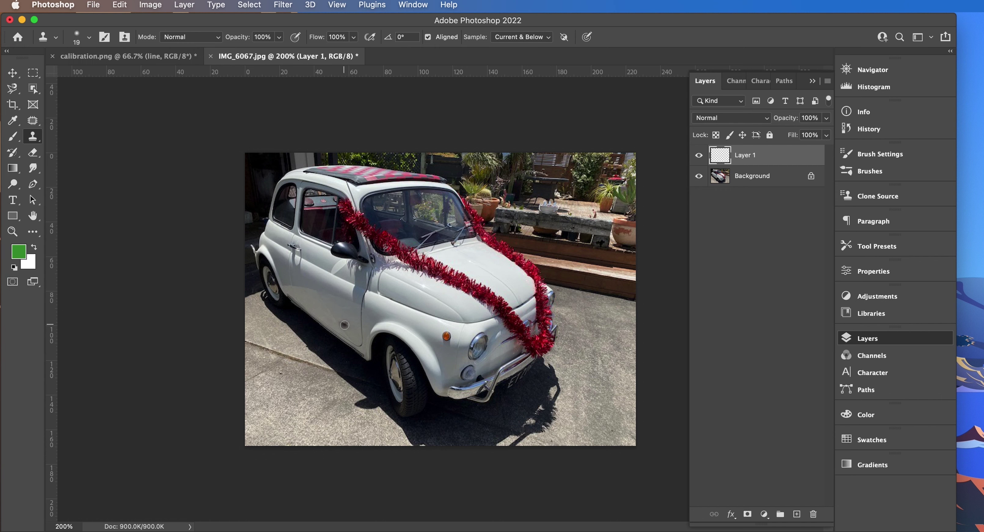
alt+click(306, 298)
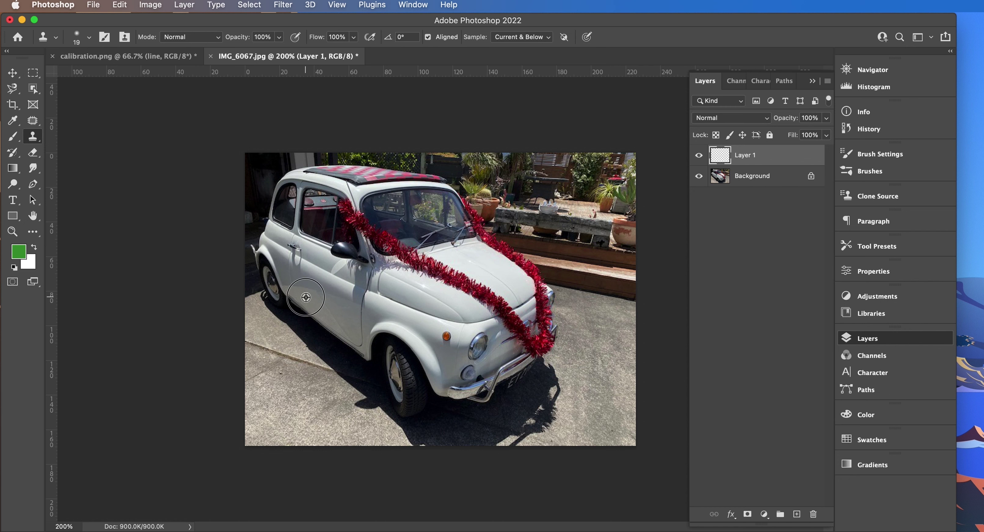
click(324, 303)
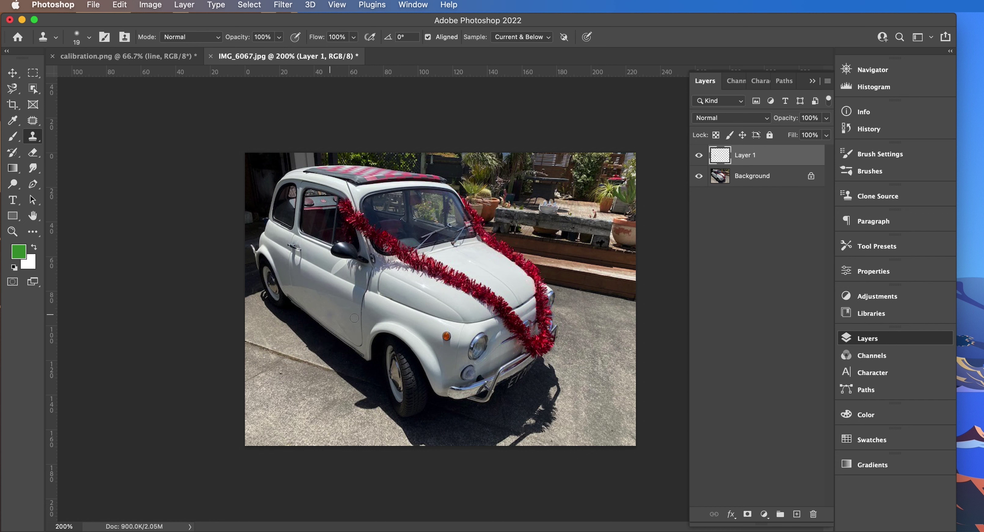
click(352, 354)
- Examine which variants are grouped with the Clone Stamp and History Brush tools
click(32, 138)
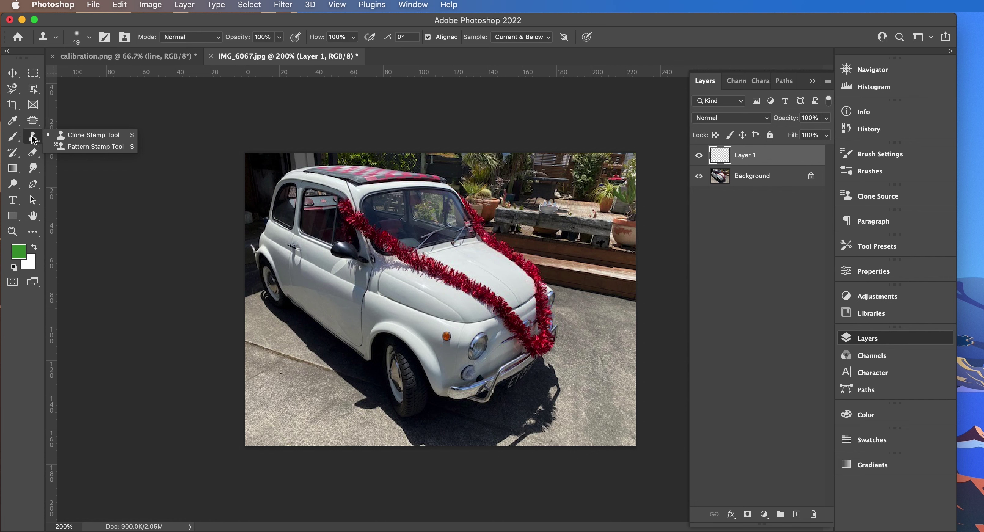
click(12, 154)
click(13, 155)
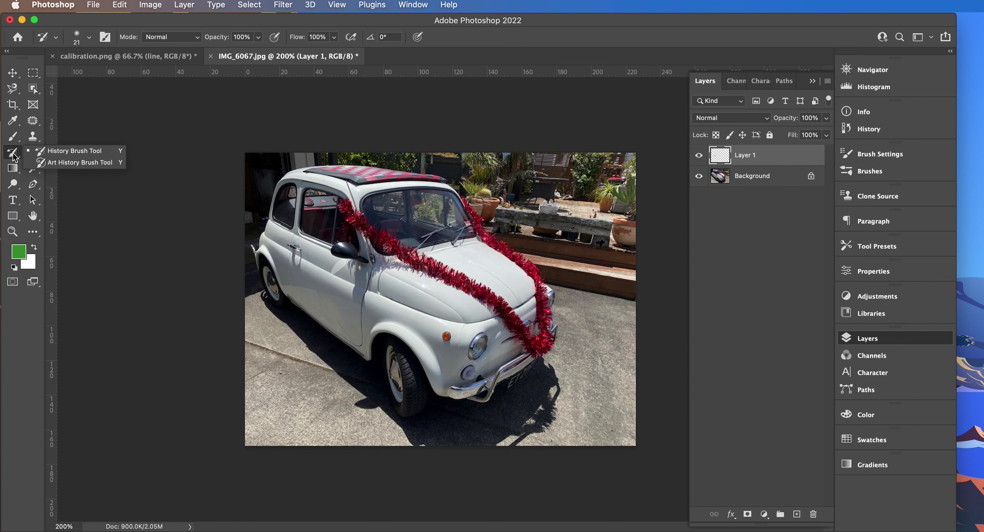
click(14, 153)
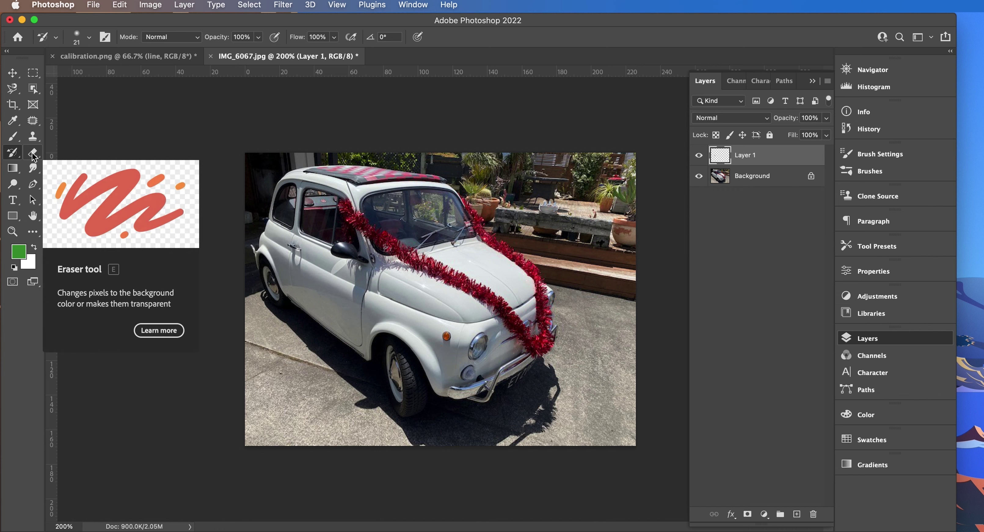
- Choose the regular Eraser tool and set its brush to 89 px with the lowest hardness
click(34, 156)
click(34, 156)
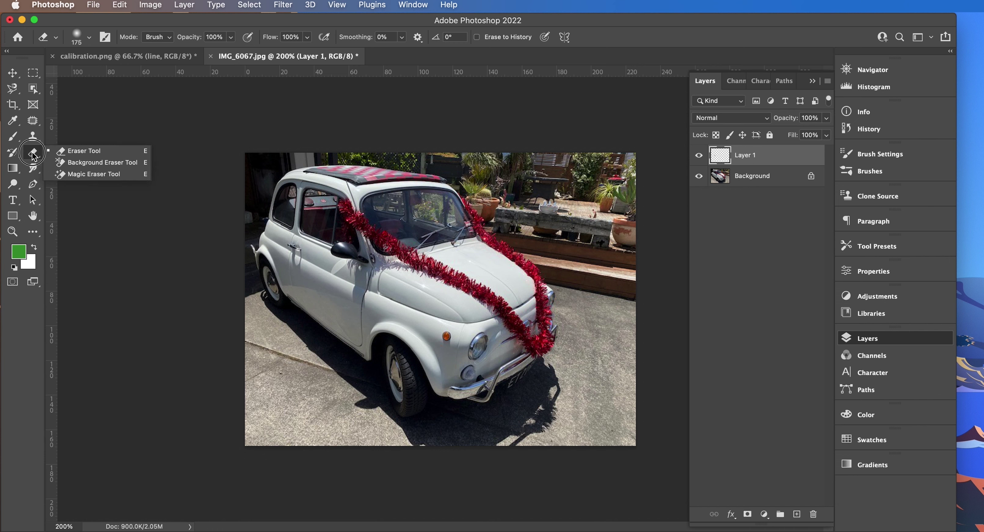
click(33, 155)
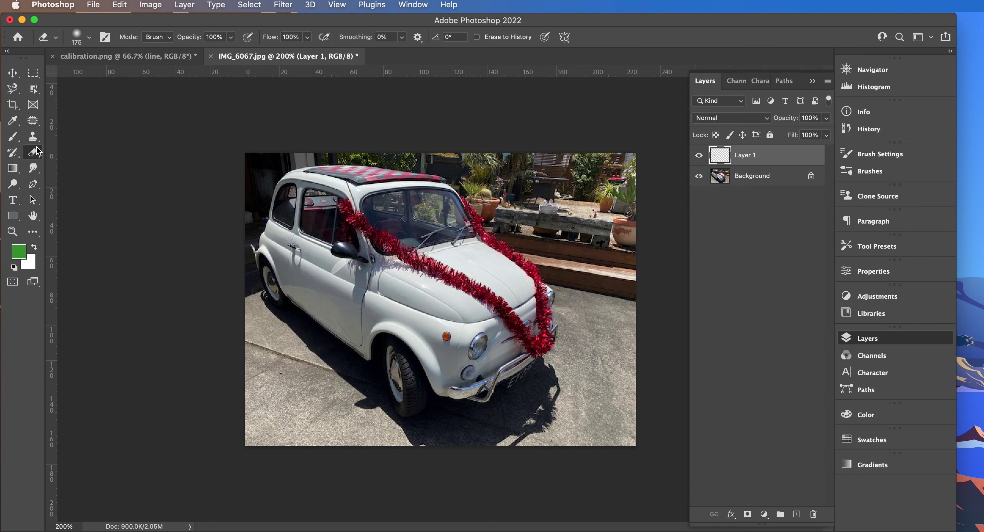
click(89, 39)
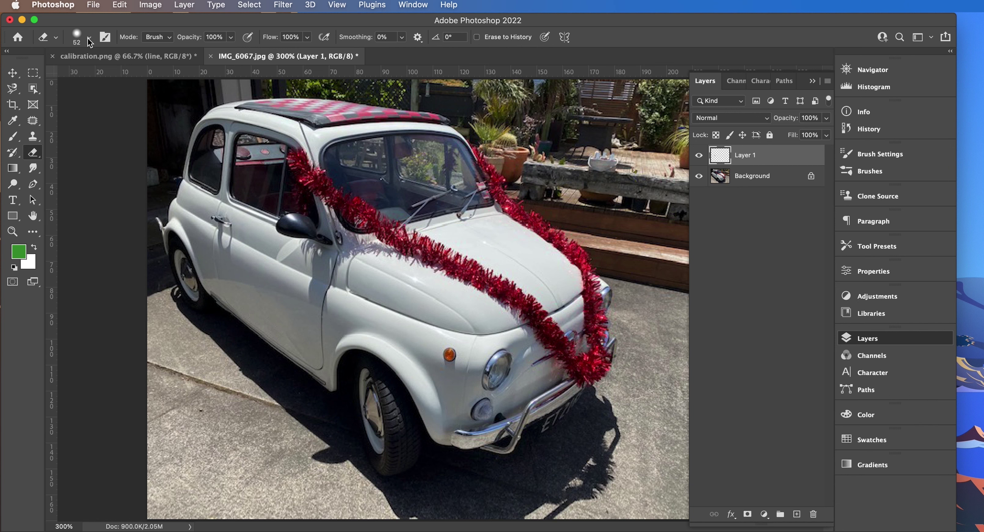
click(90, 39)
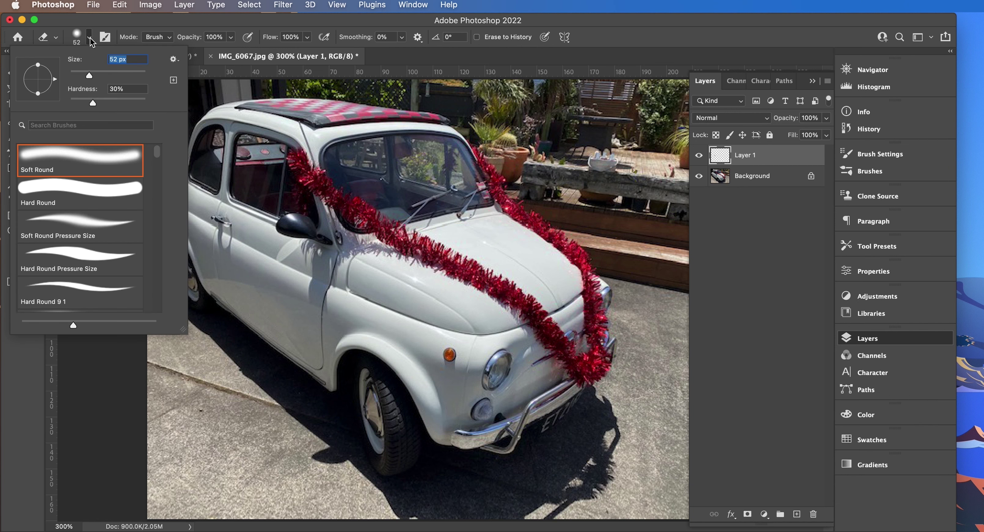
mouse_move(89, 76)
mouse_down()
mouse_move(81, 77)
mouse_move(103, 79)
mouse_up()
drag(93, 103, 70, 103)
click(91, 39)
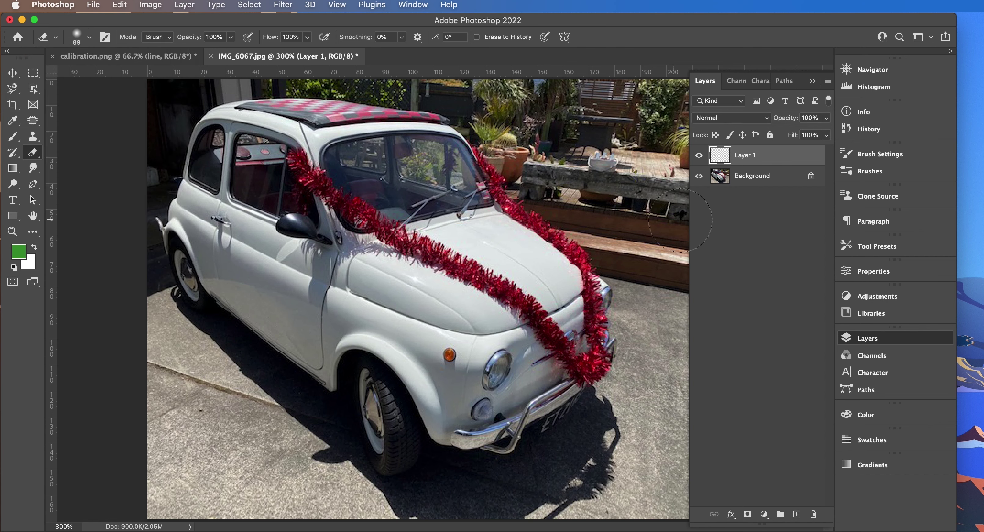
- Unlock the background photo as an editable layer and fill Layer 1 with white in Normal mode at 100% opacity
click(811, 176)
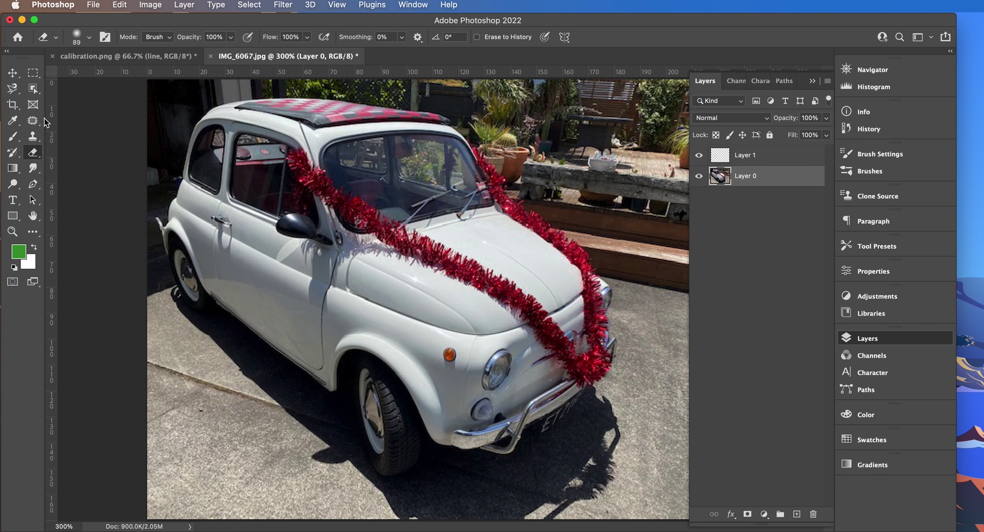
click(748, 158)
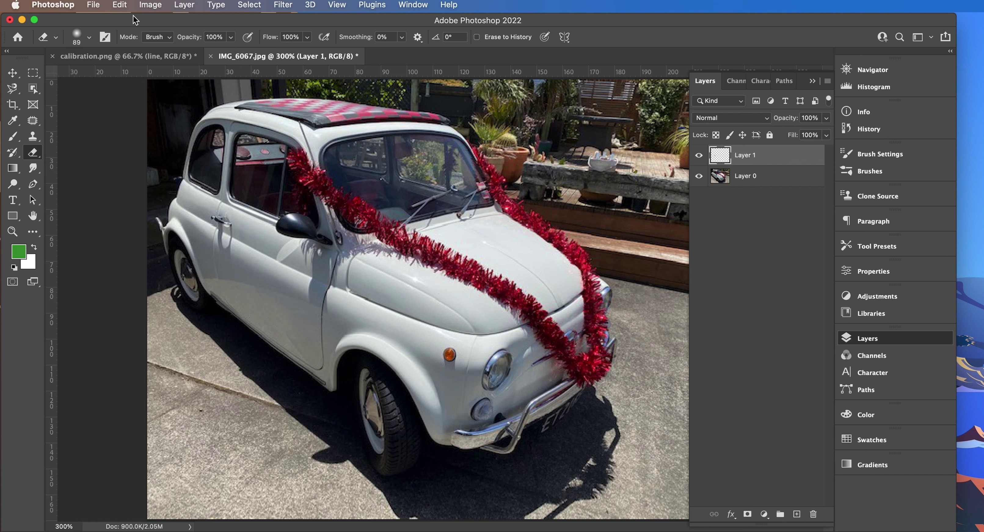
click(120, 5)
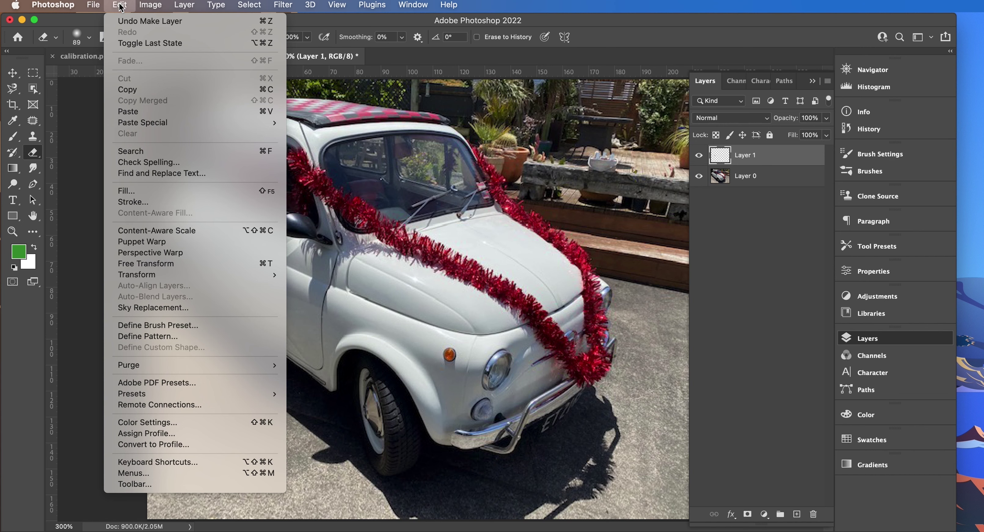
click(135, 191)
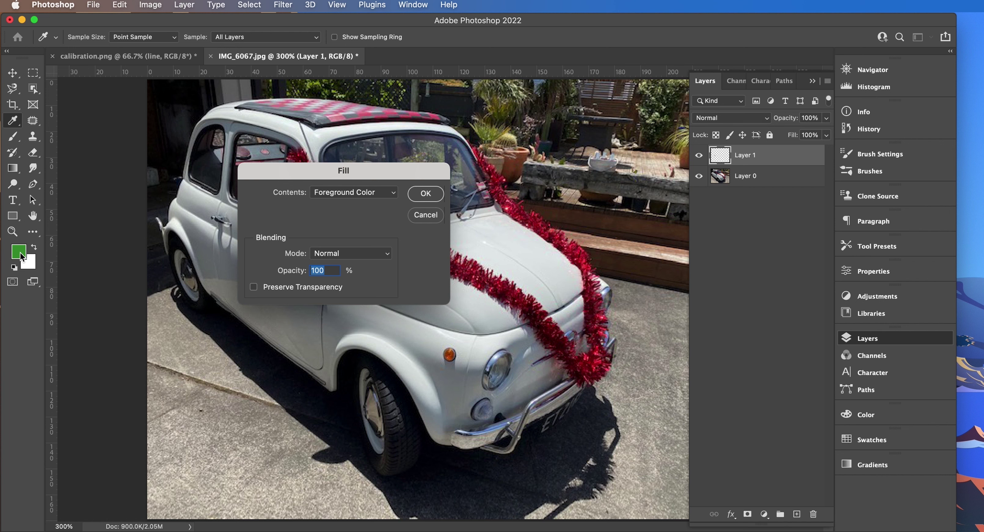
click(349, 194)
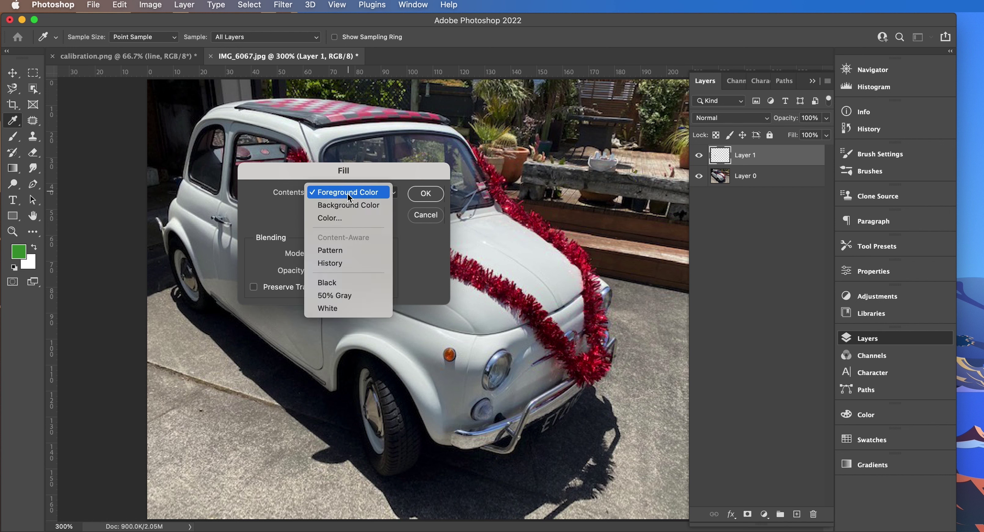
click(327, 309)
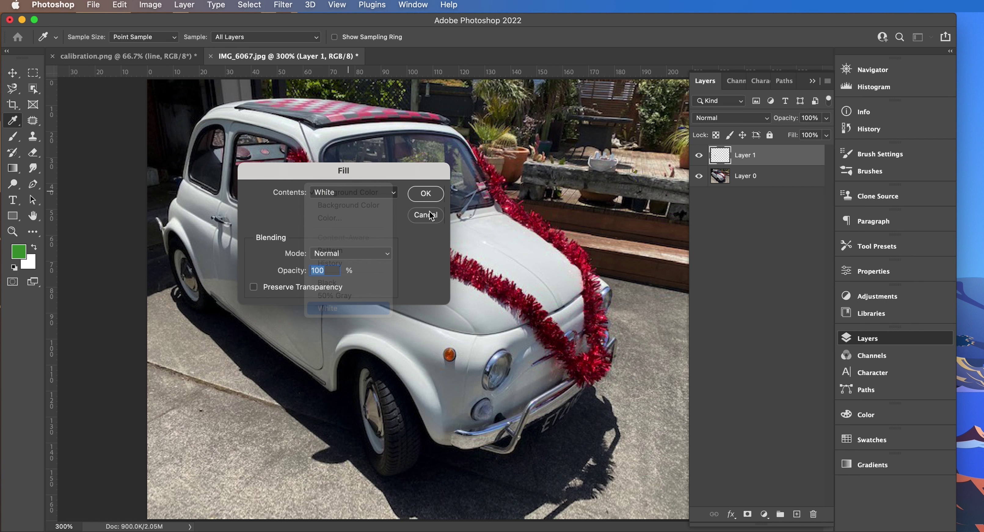
click(425, 194)
key(e)
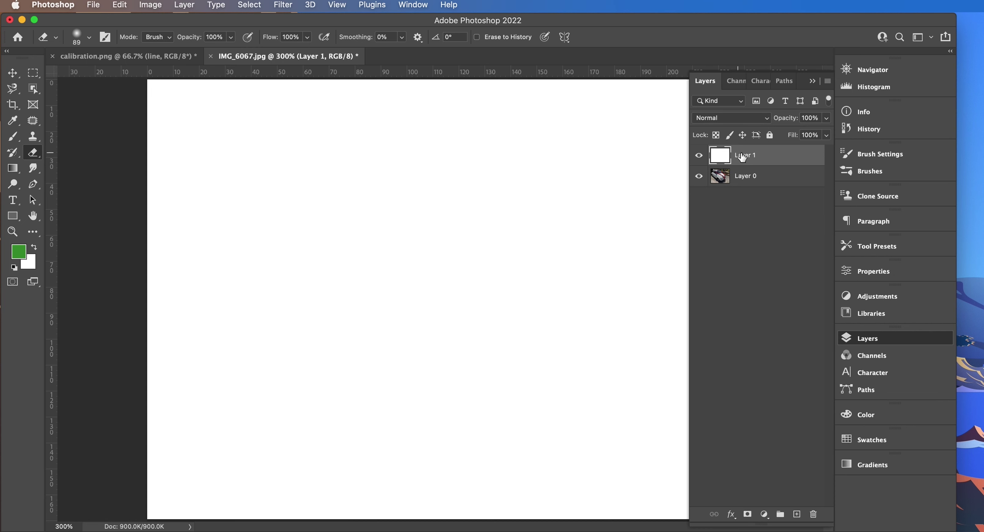
- Move the white Layer 1 below the car photo layer and make the photo layer active
click(768, 157)
drag(768, 157, 768, 189)
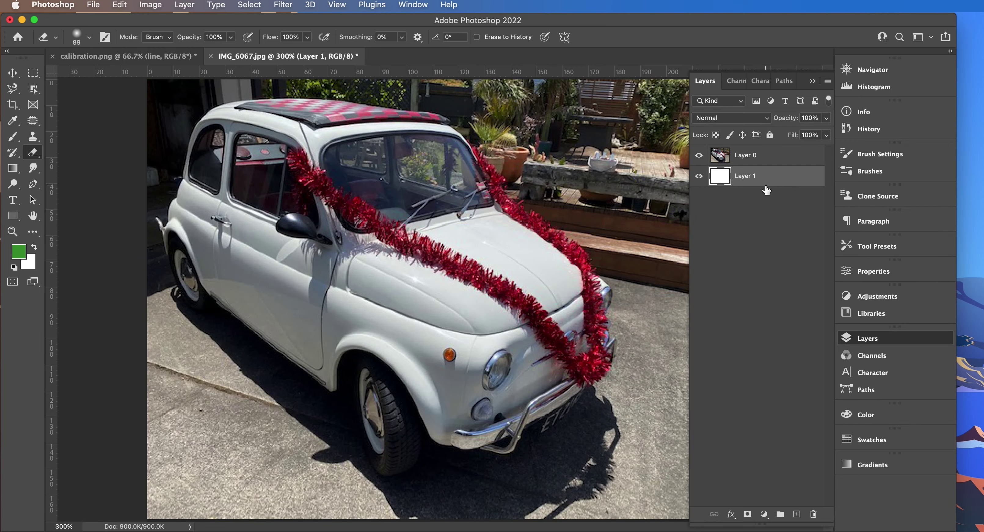
click(744, 159)
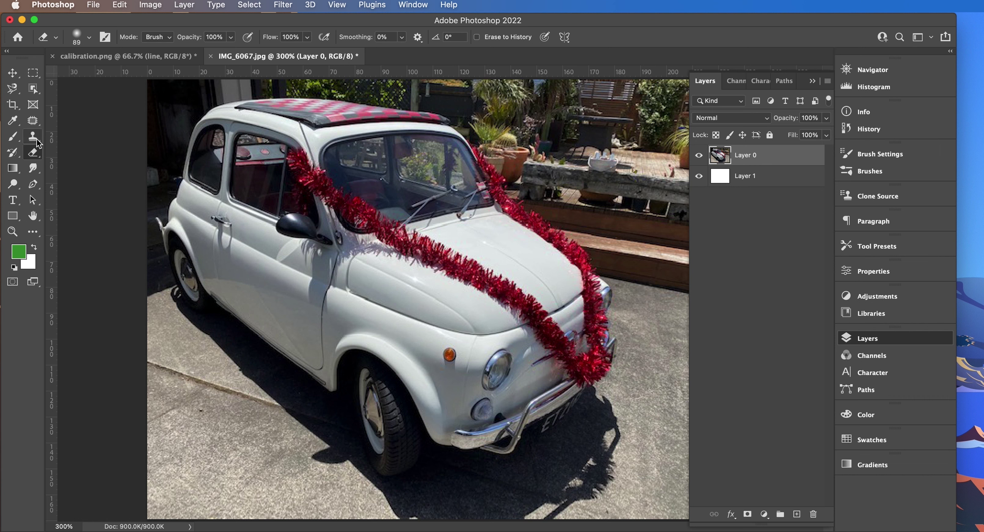
- Try erasing a patch of pavement beside the car's front wheel with a 44 px Eraser, and undo the strokes
click(89, 37)
drag(96, 75, 87, 78)
click(89, 42)
mouse_move(195, 424)
mouse_down()
mouse_move(255, 450)
mouse_move(214, 409)
mouse_move(213, 440)
mouse_move(237, 439)
mouse_move(219, 434)
mouse_move(215, 448)
mouse_move(226, 454)
mouse_move(195, 428)
mouse_up()
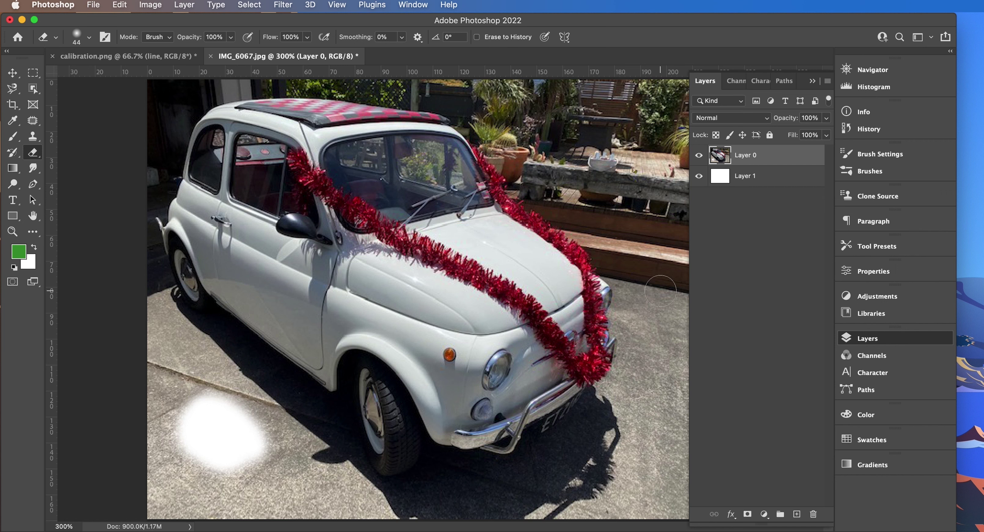
mouse_move(214, 414)
mouse_down()
mouse_move(264, 410)
mouse_move(215, 395)
mouse_move(261, 395)
mouse_move(207, 415)
mouse_move(314, 406)
mouse_move(215, 389)
mouse_move(291, 399)
mouse_move(272, 380)
mouse_move(251, 391)
mouse_move(328, 436)
mouse_up()
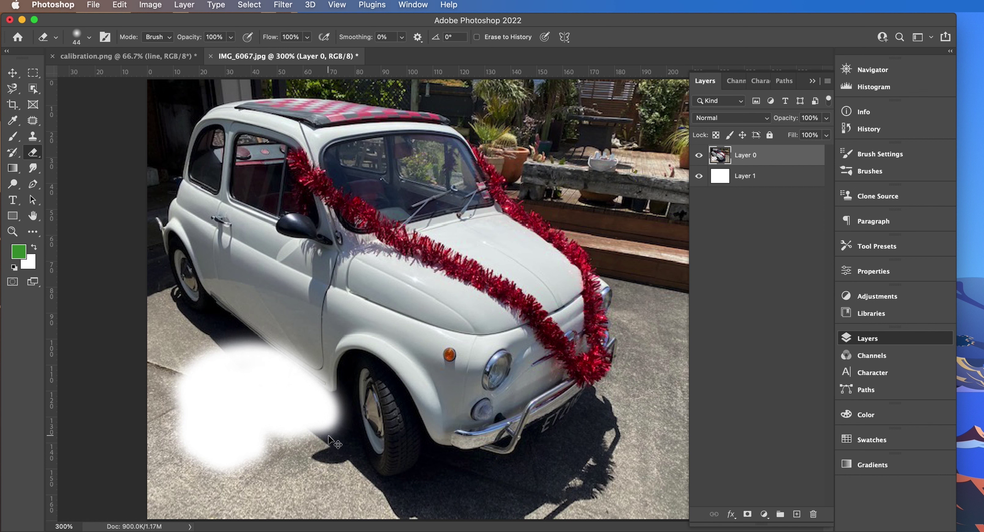
key(super+z)
key(super+z)
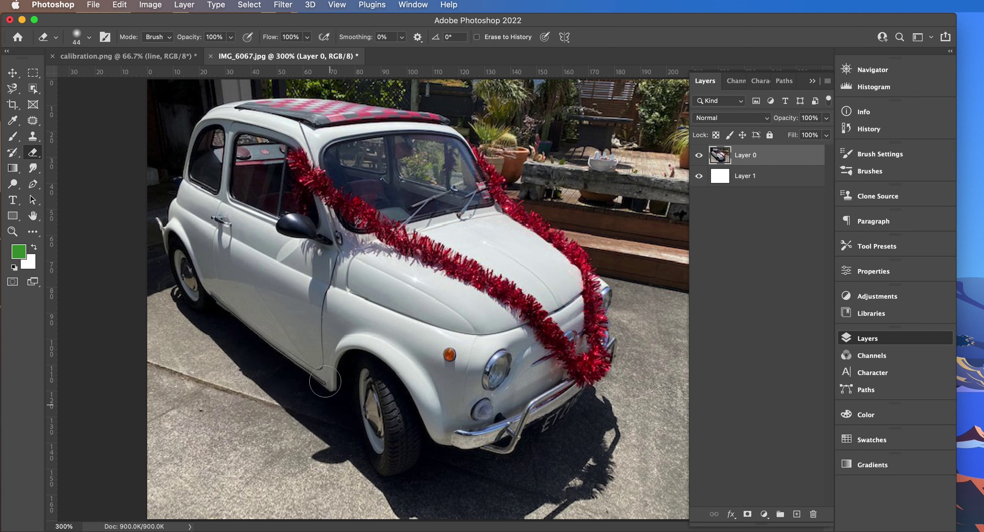
- Apply a linear green-to-transparent gradient on the car photo layer, running vertically from below the front wheel up to the windscreen
click(31, 155)
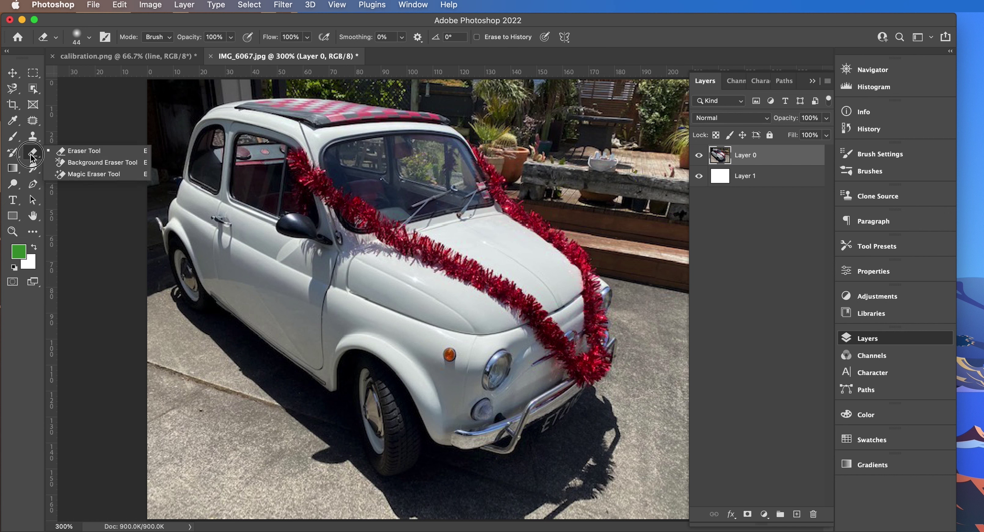
click(32, 156)
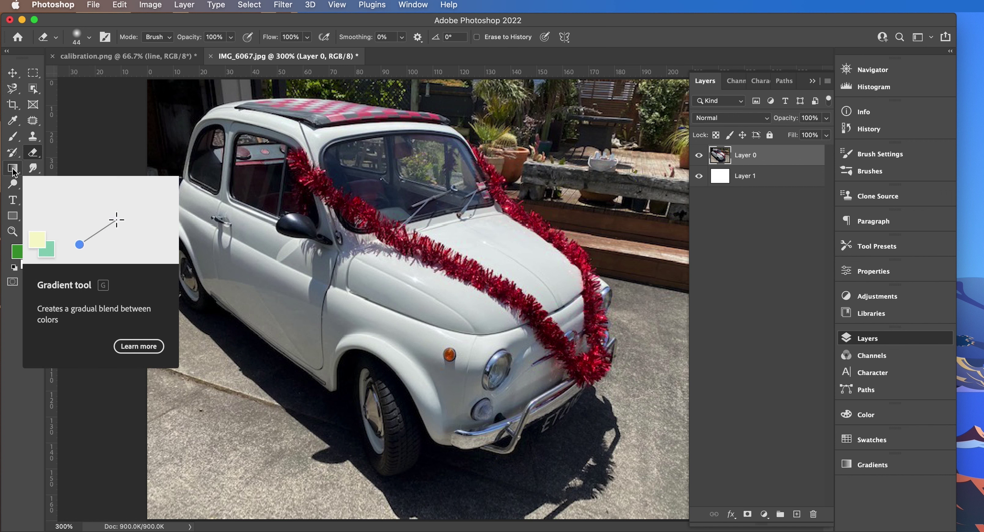
click(13, 170)
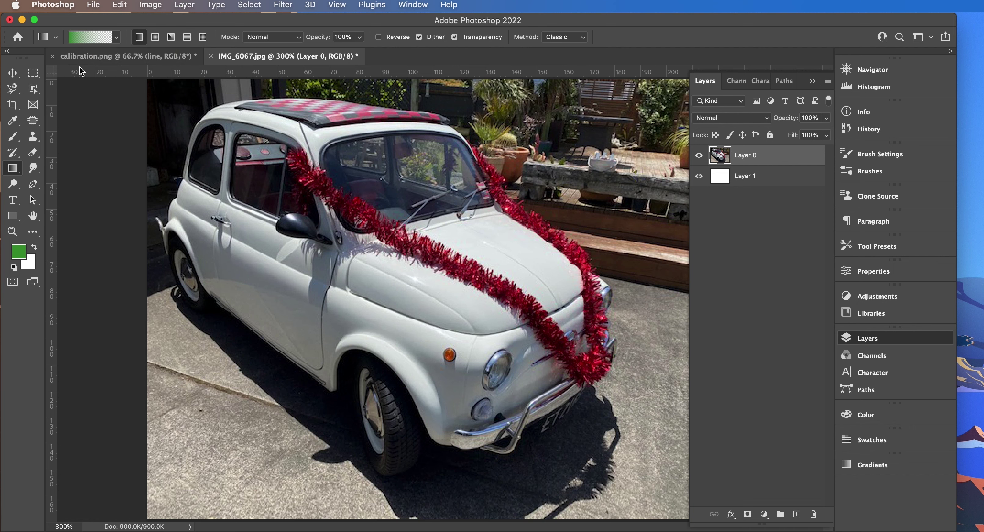
click(83, 38)
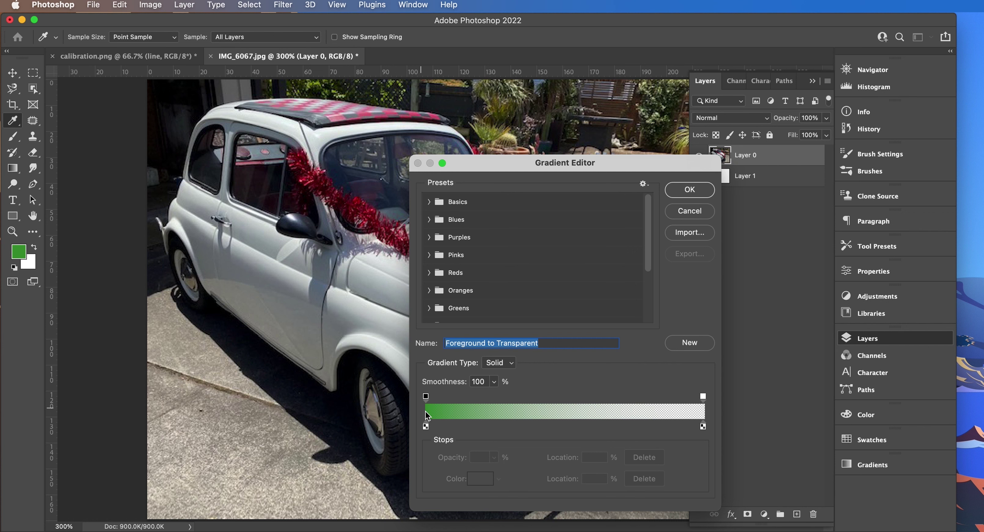
mouse_move(425, 425)
mouse_down()
mouse_move(590, 432)
mouse_move(420, 427)
mouse_up()
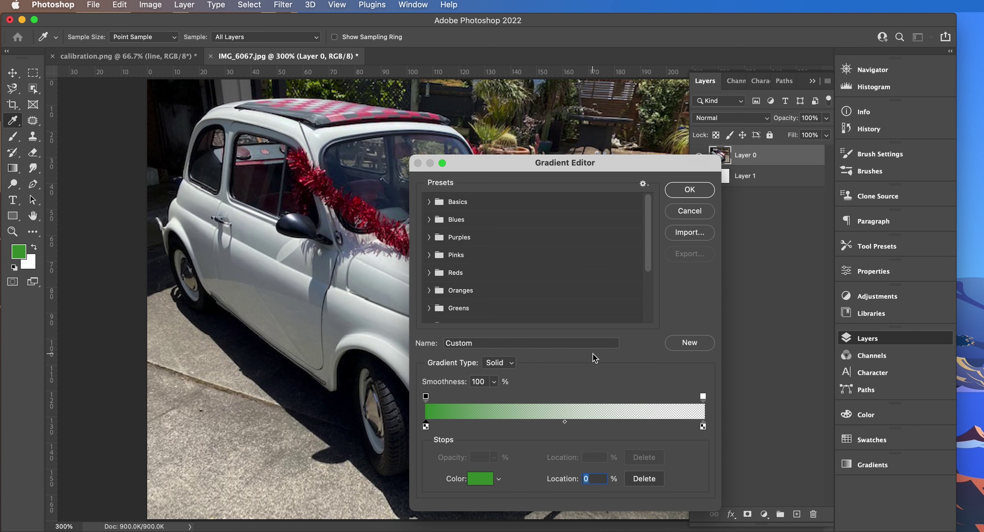
click(691, 190)
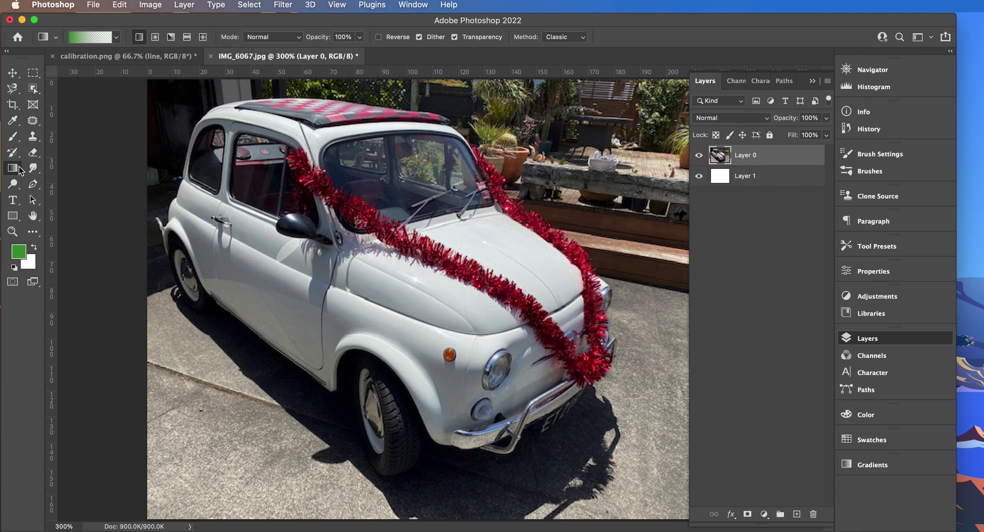
drag(394, 481, 400, 207)
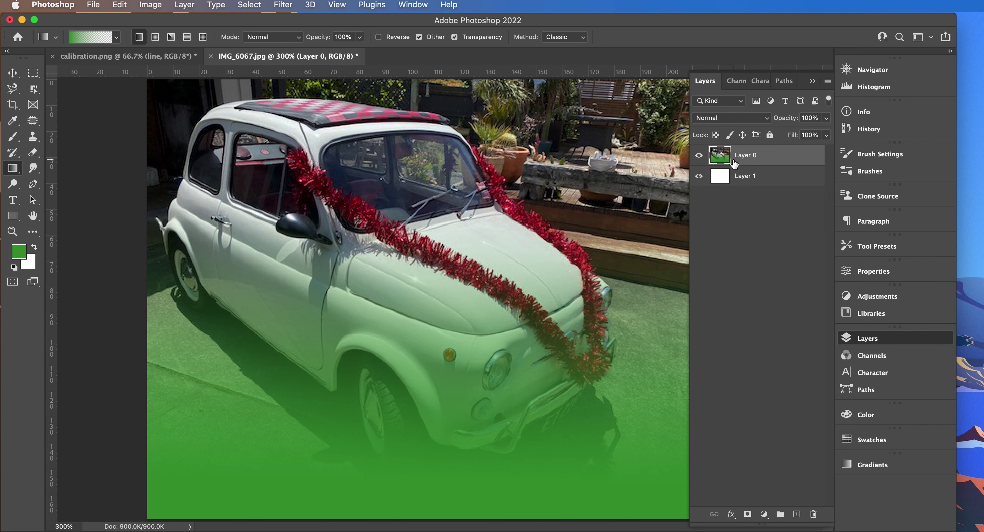
- Undo the gradient on the car photo and redraw it vertically on a new layer, from below the front wheel up to the windscreen
key(super+z)
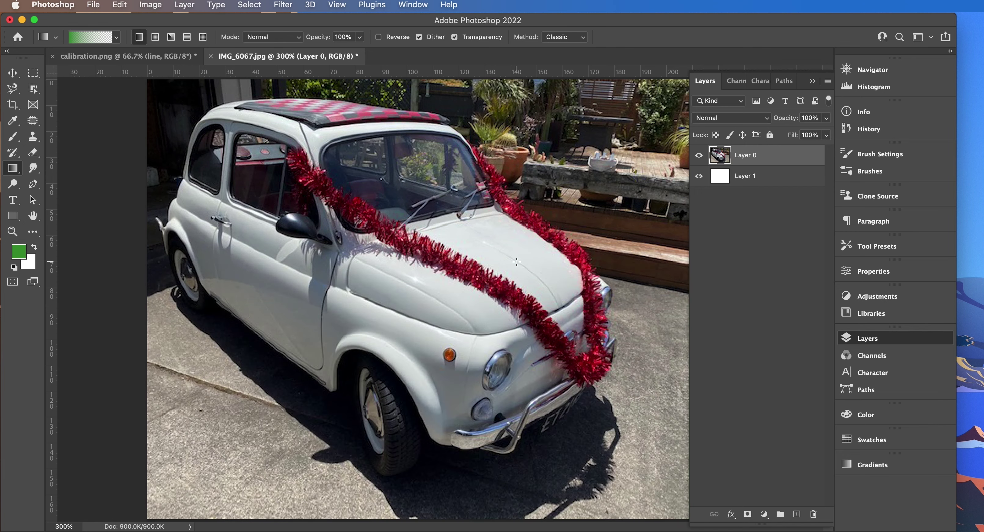
click(829, 82)
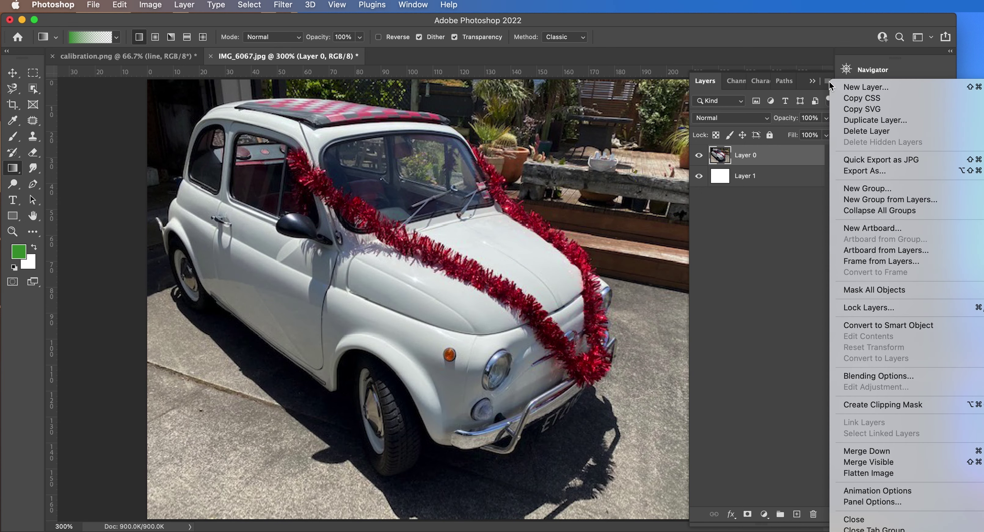
click(860, 84)
click(445, 188)
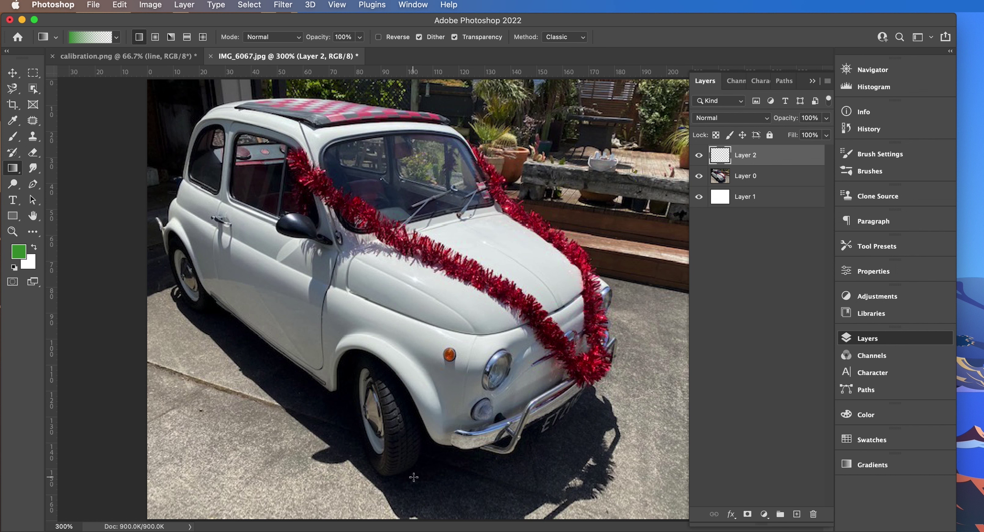
drag(472, 468, 483, 179)
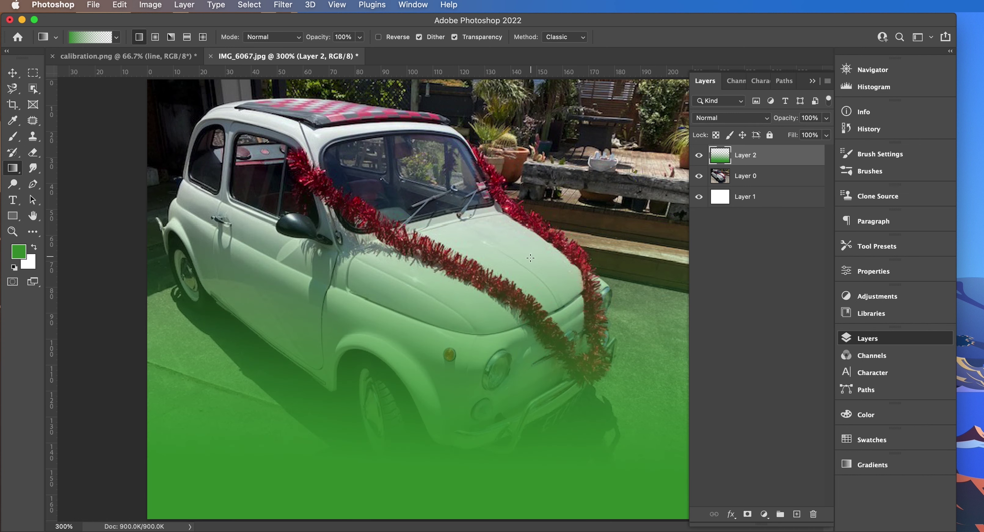
- Try the Multiply blend mode on the gradient layer, restore it to Normal, and hide the layer
click(714, 118)
click(718, 163)
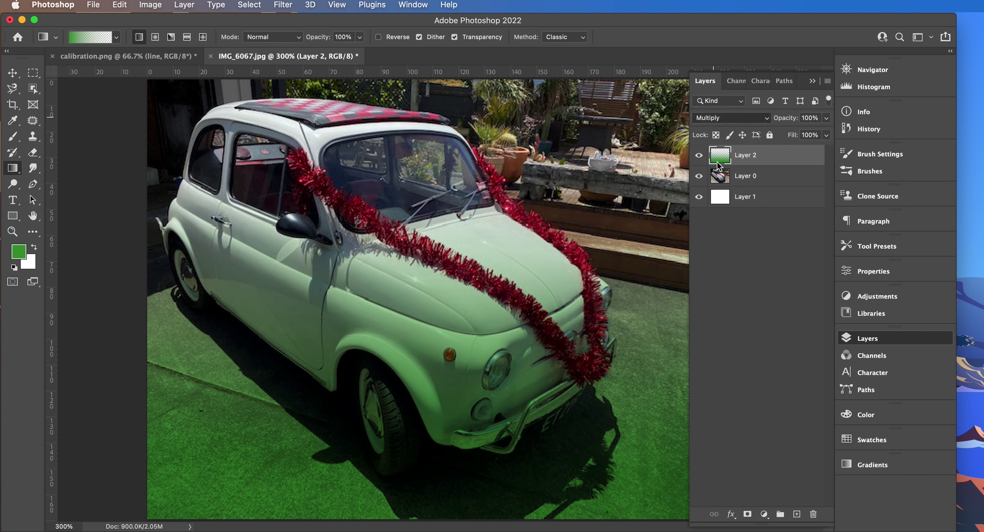
click(721, 118)
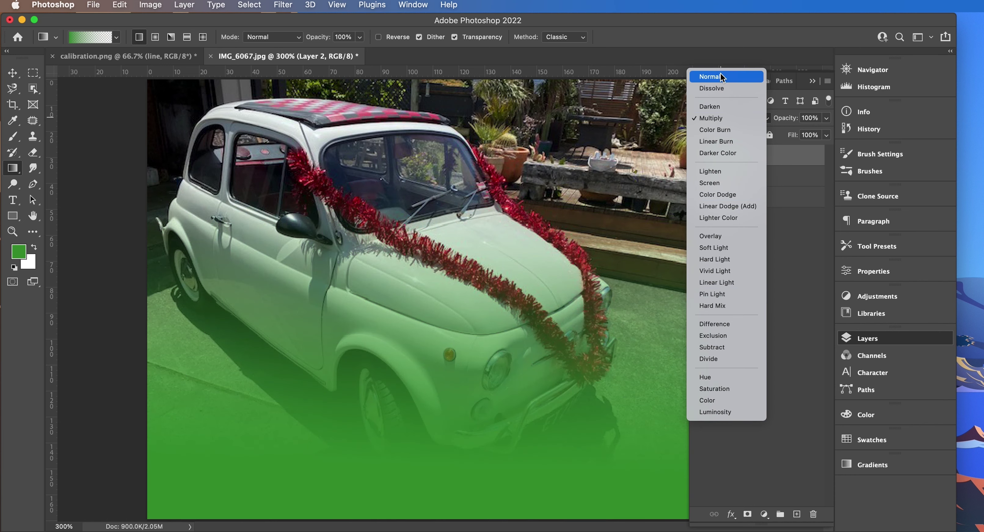
click(722, 74)
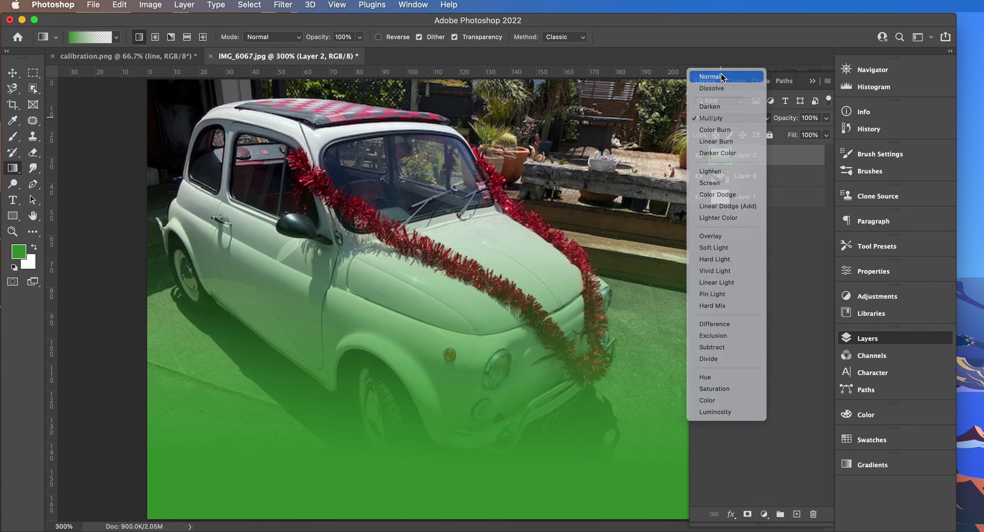
click(699, 155)
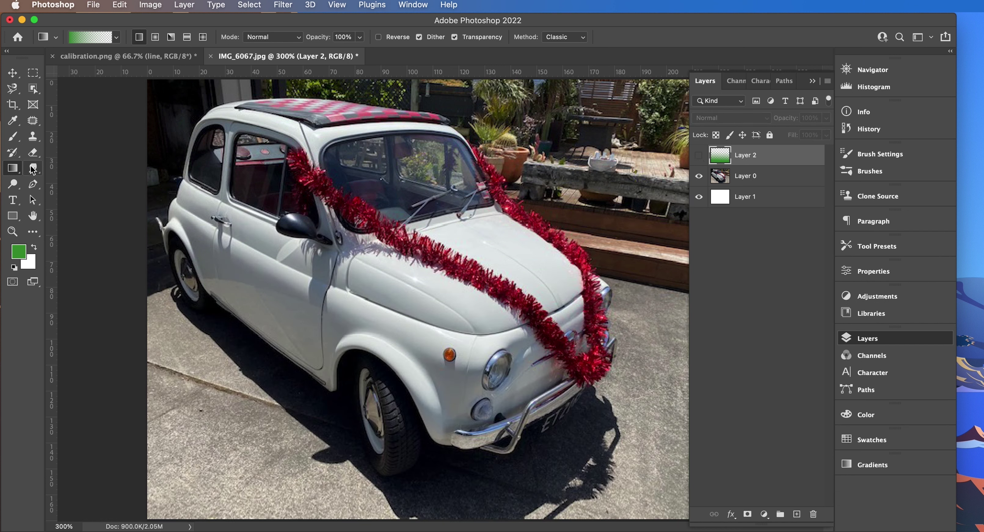
right_click(12, 169)
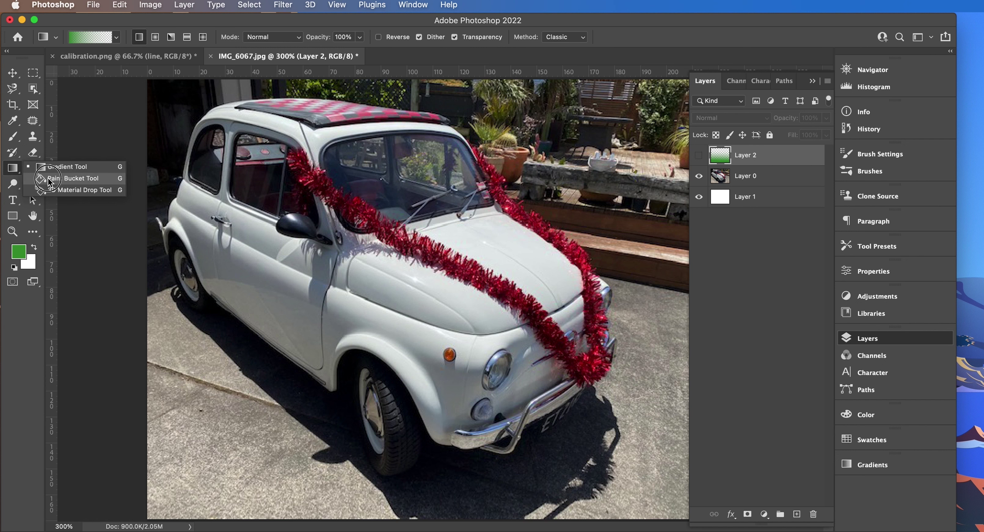
click(25, 169)
- Try smearing the tinsel across the bonnet on Layer 0 with a 39 px Smudge tool at 50% strength, and undo it
click(35, 169)
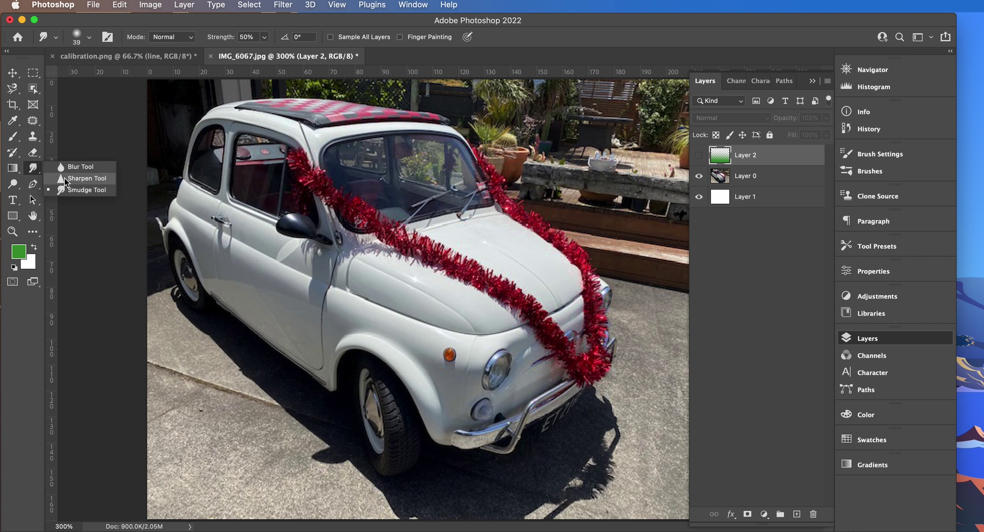
click(65, 190)
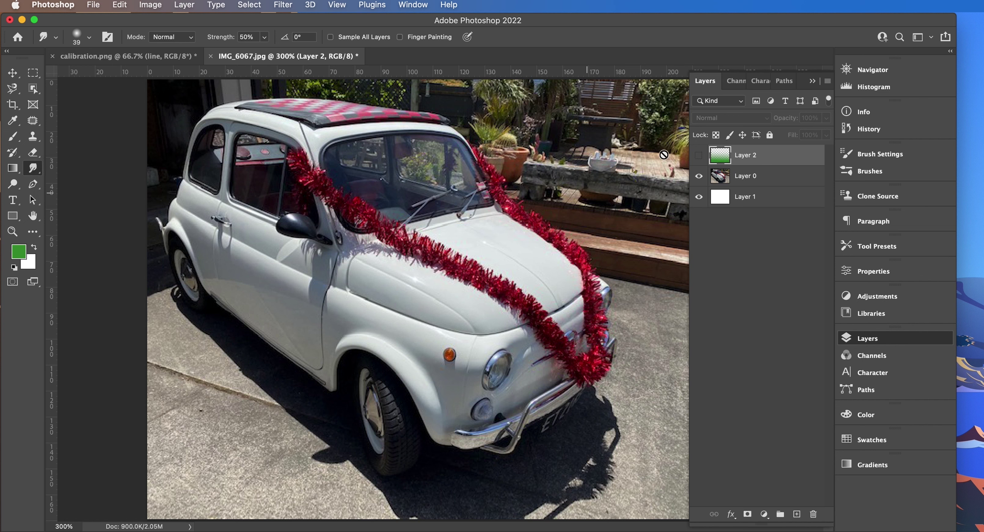
click(731, 176)
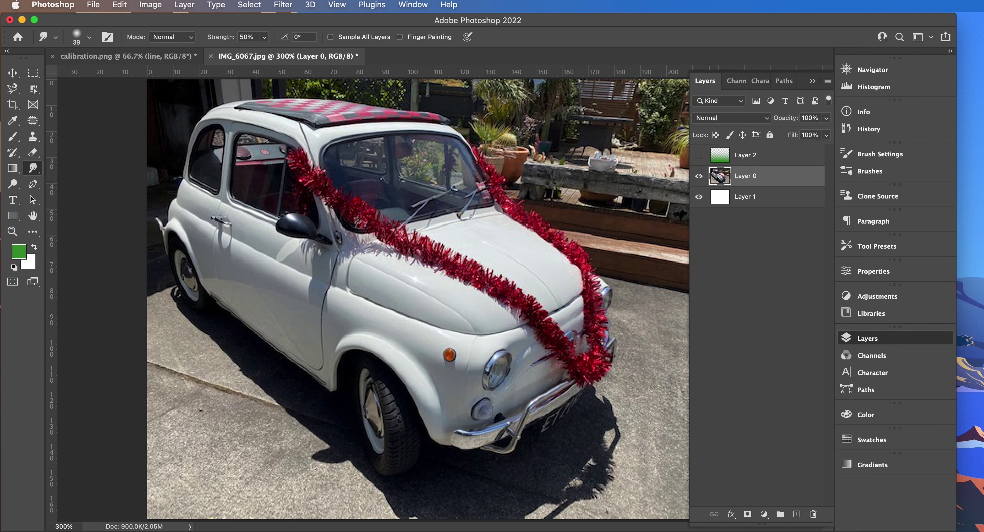
mouse_move(509, 287)
mouse_down()
mouse_move(489, 306)
mouse_move(545, 287)
mouse_move(577, 290)
mouse_move(539, 313)
mouse_move(546, 349)
mouse_move(568, 339)
mouse_move(502, 277)
mouse_move(455, 264)
mouse_move(495, 307)
mouse_move(552, 287)
mouse_move(519, 335)
mouse_move(554, 370)
mouse_move(522, 267)
mouse_move(539, 316)
mouse_up()
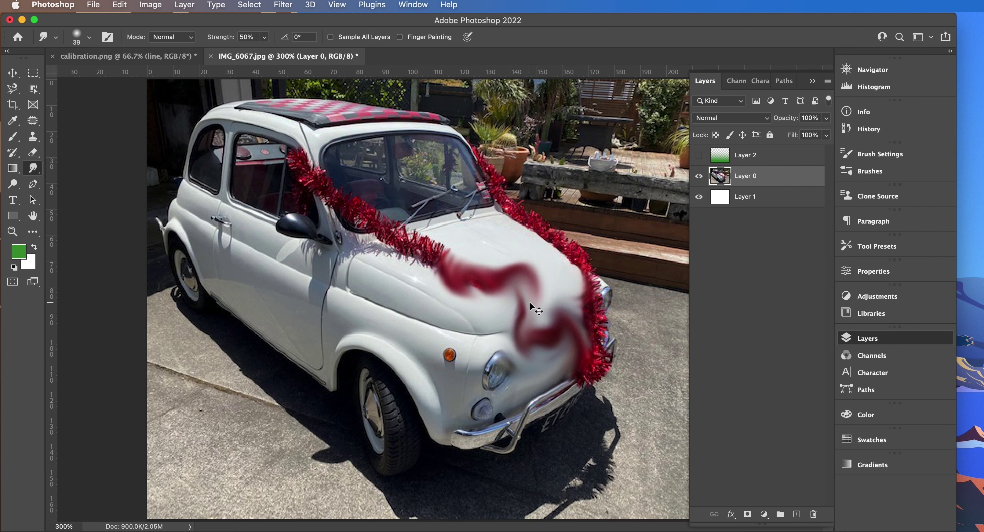
key(super+z)
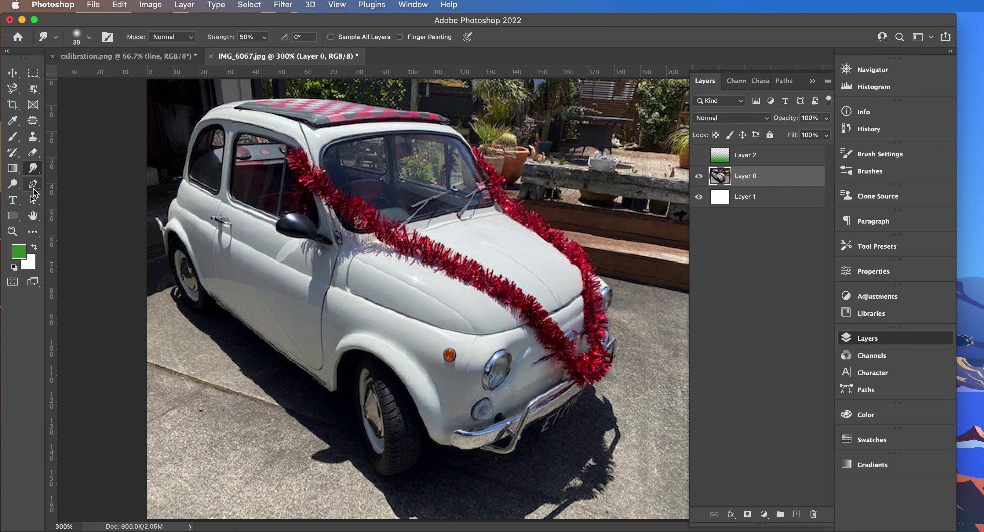
- Dodge the shadows inside the car's side window with a 47 px Dodge tool brush at 100% exposure
click(9, 186)
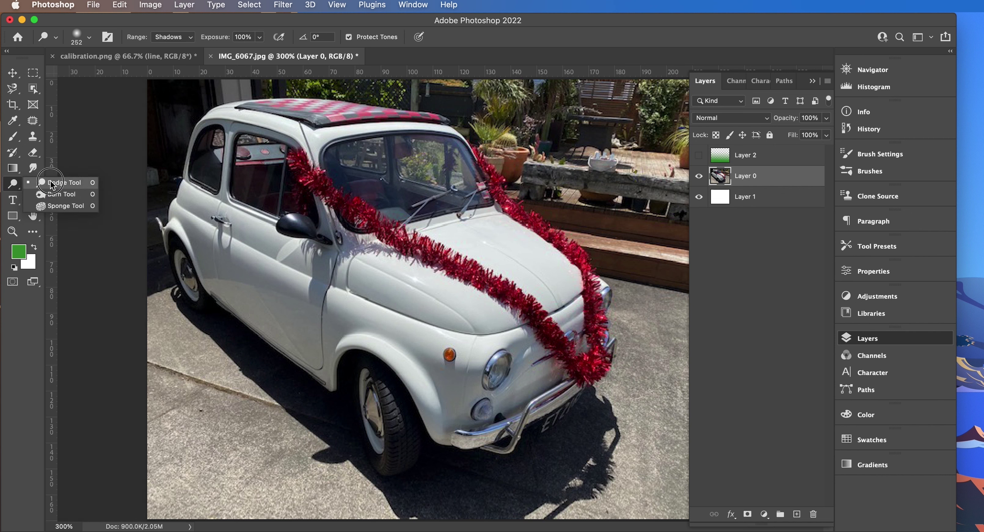
click(15, 185)
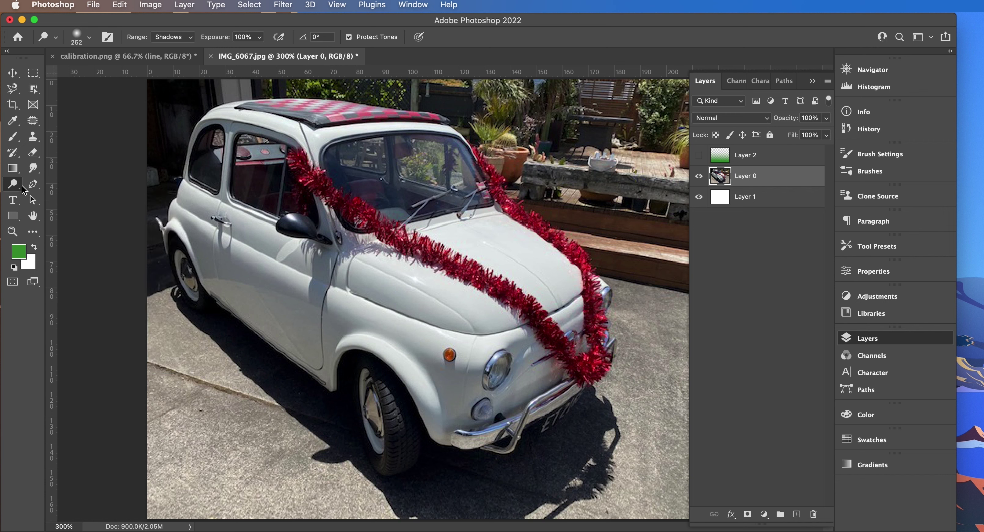
key(bracketleft)
key(bracketleft)
key(bracketleft)
key(bracketleft)
key(bracketleft)
key(bracketleft)
key(bracketleft)
key(bracketleft)
mouse_move(251, 177)
mouse_down()
mouse_move(240, 186)
mouse_move(256, 171)
mouse_move(269, 177)
mouse_move(252, 190)
mouse_move(290, 183)
mouse_move(278, 174)
mouse_up()
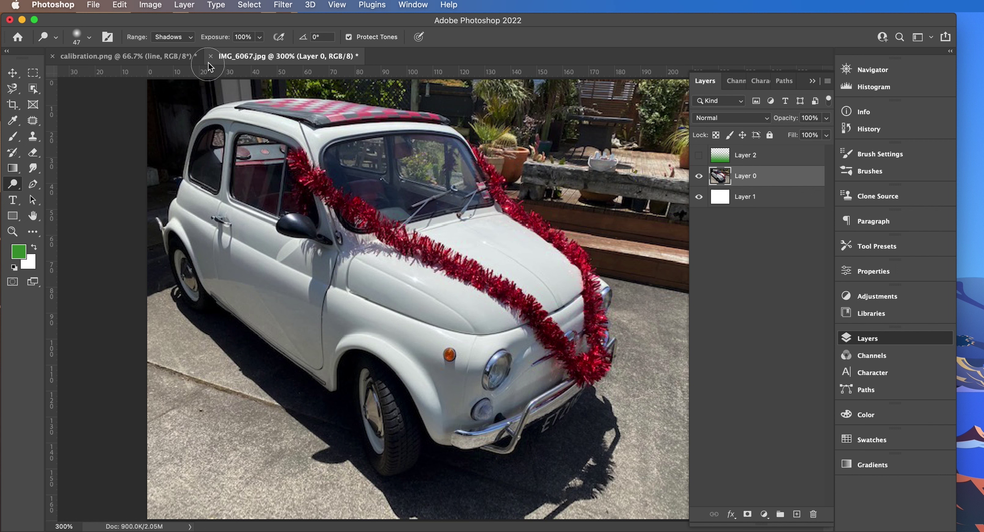
- Dodge the car interior seen through the side window with the range set to Midtones and again with Highlights
click(191, 37)
click(172, 46)
mouse_move(263, 169)
mouse_down()
mouse_move(242, 183)
mouse_move(272, 185)
mouse_move(257, 161)
mouse_move(263, 189)
mouse_up()
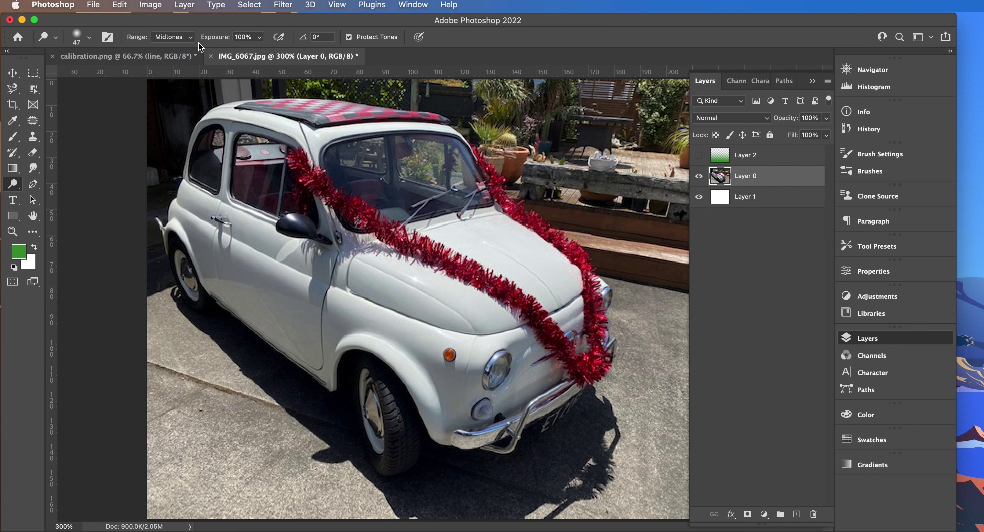
click(190, 37)
click(179, 51)
mouse_move(256, 159)
mouse_down()
mouse_move(250, 201)
mouse_move(268, 179)
mouse_move(265, 154)
mouse_move(271, 211)
mouse_up()
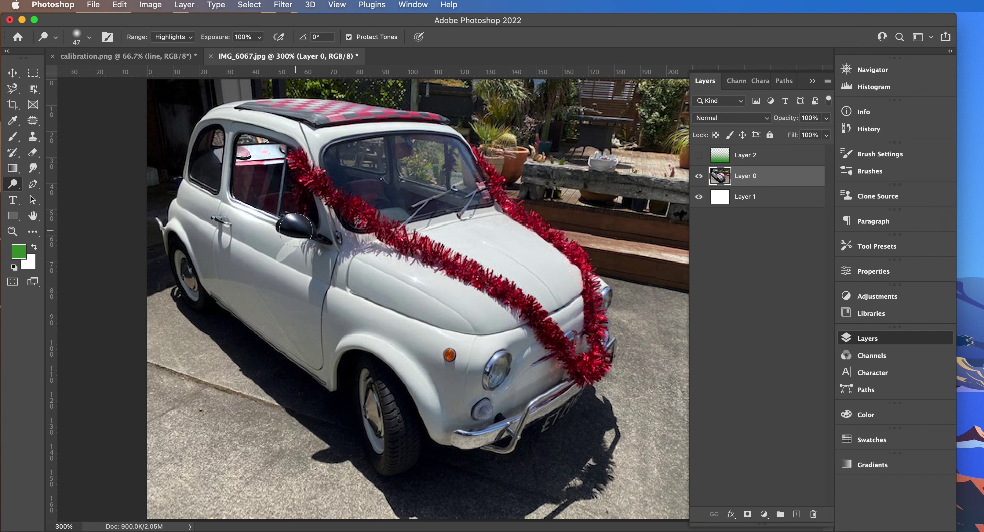
click(12, 186)
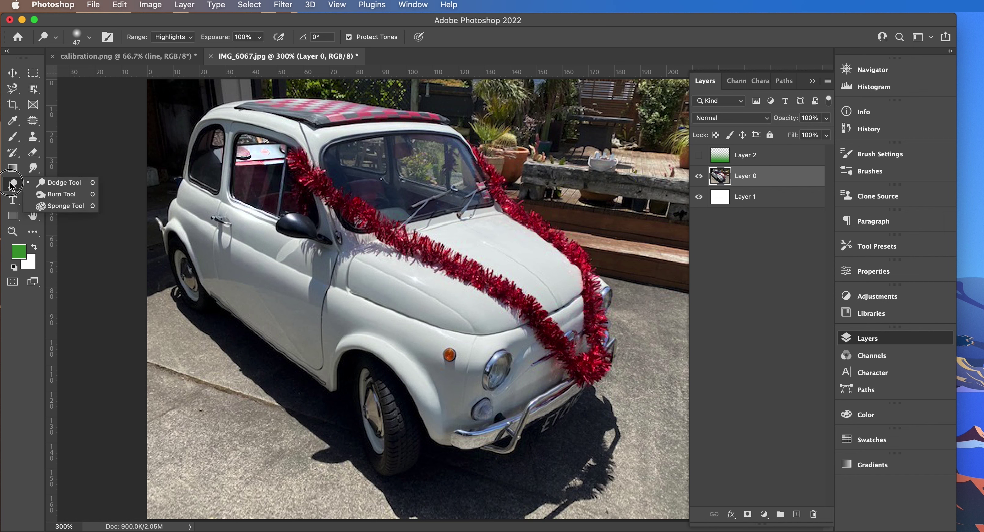
click(54, 195)
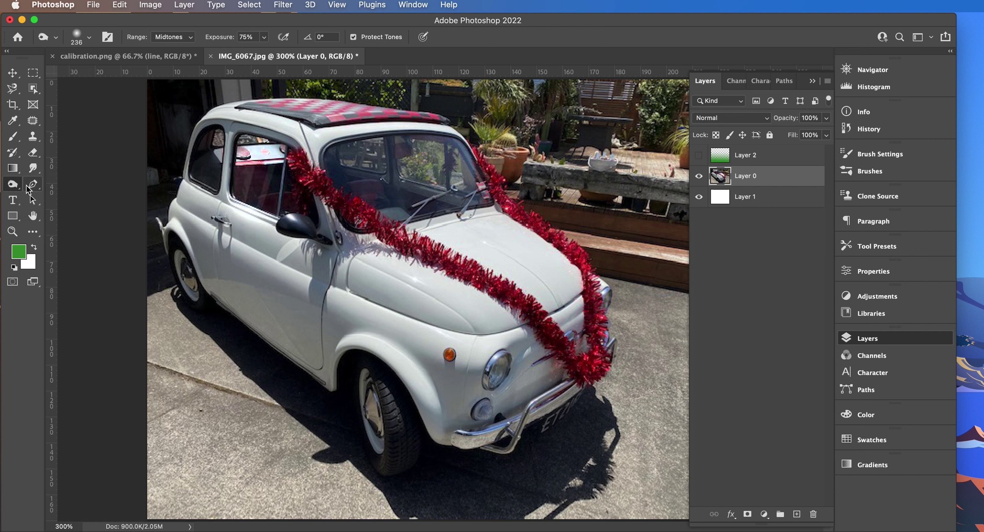
- Draw a closed straight-sided path of seven anchor points on the pavement beside the front wheel with the Pen tool, and dismiss it
click(33, 187)
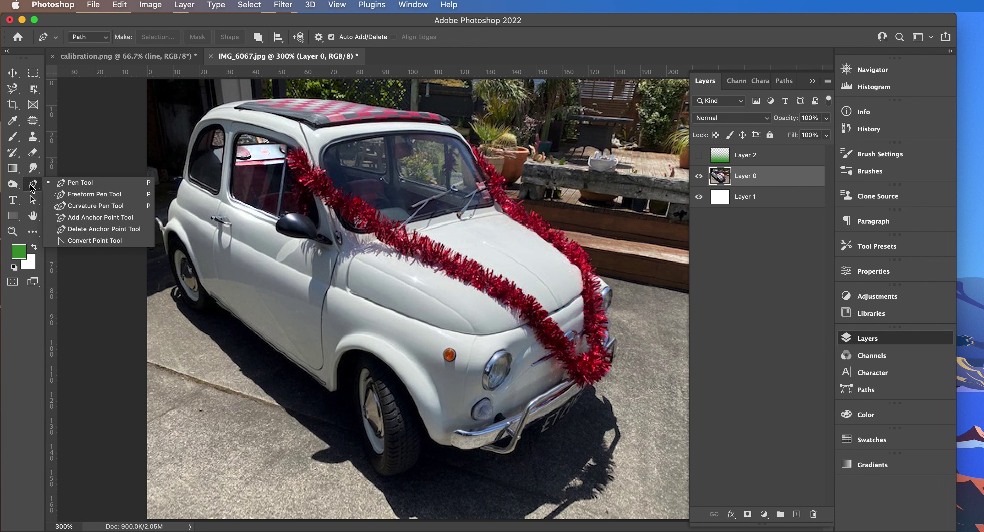
click(32, 187)
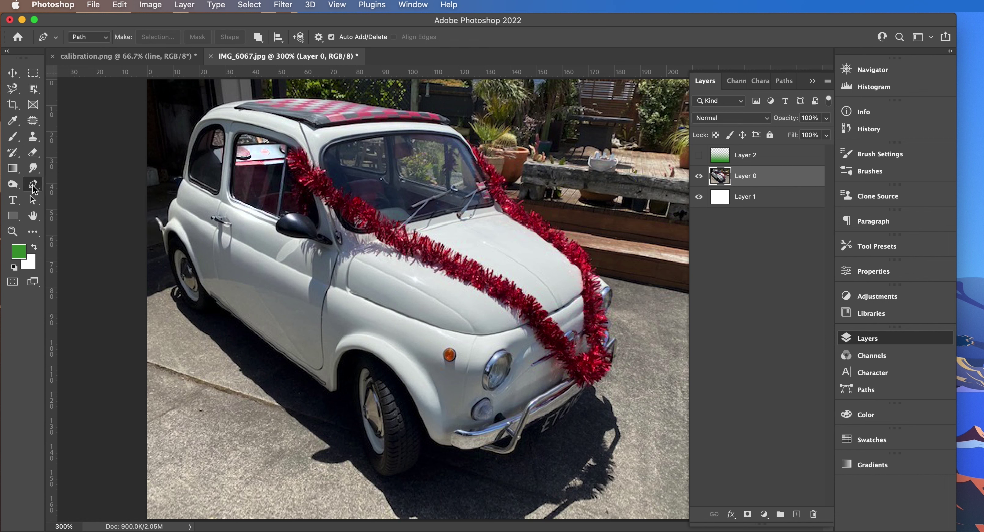
click(210, 365)
click(257, 346)
click(323, 340)
click(339, 405)
click(304, 459)
click(212, 457)
click(214, 398)
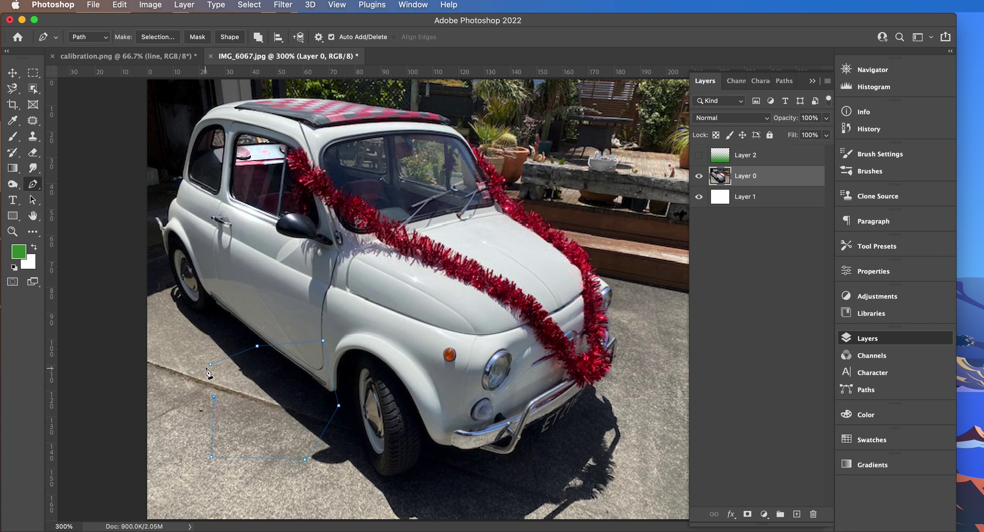
click(210, 365)
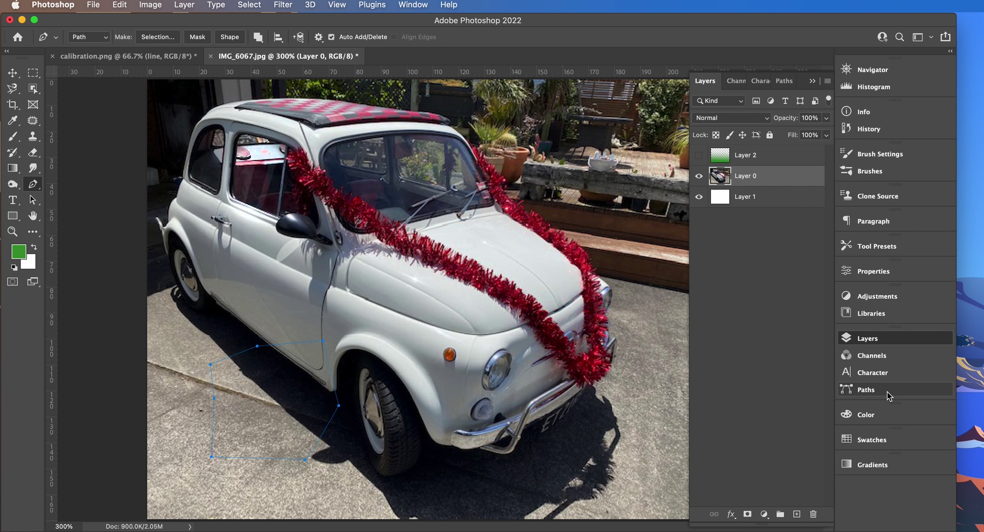
key(Return)
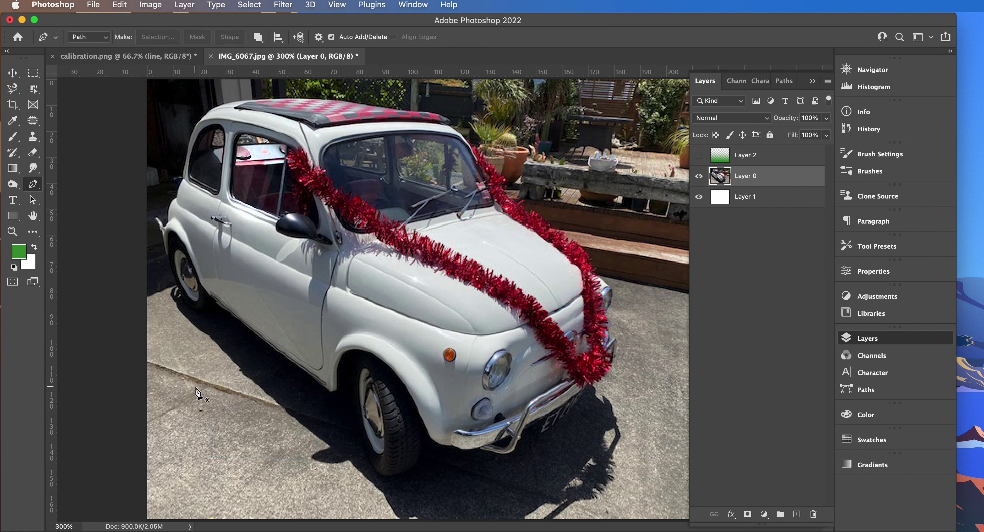
- Draw a closed curved path on the pavement in front of the car door with the Pen tool, and dismiss it
drag(214, 359, 268, 439)
drag(265, 467, 178, 404)
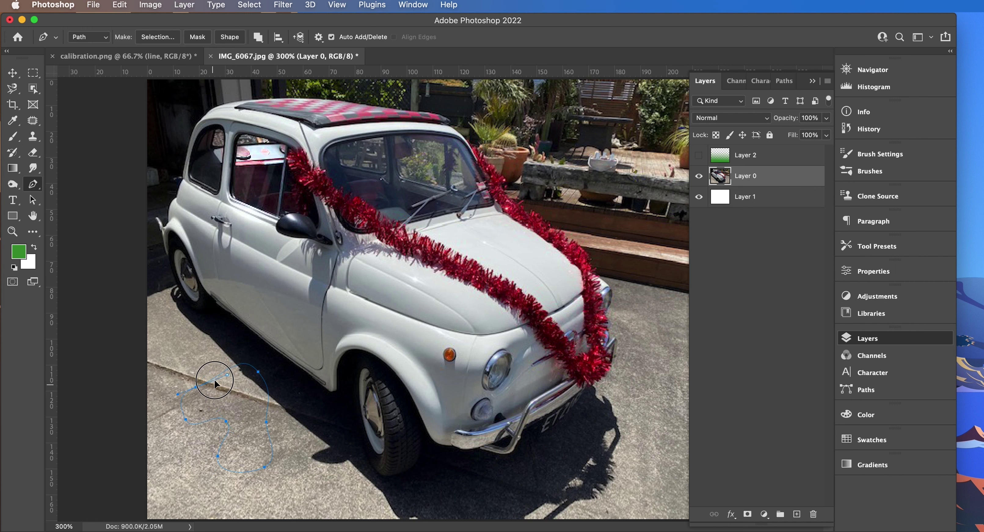
drag(201, 375, 201, 375)
click(267, 409)
key(Escape)
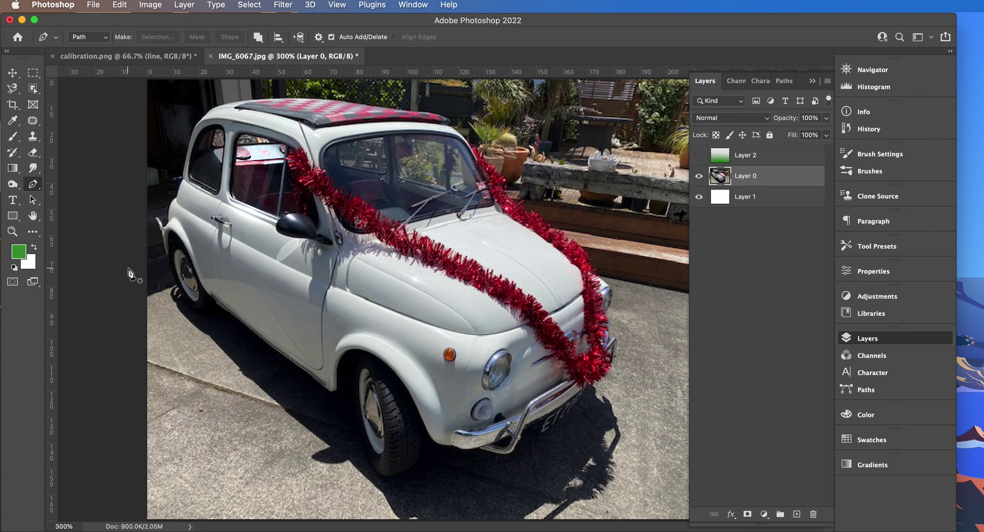
- Add the horizontal text "Bambina" in green 16 pt Arial Narrow Bold and place it on the pavement beside the front wheel
click(15, 201)
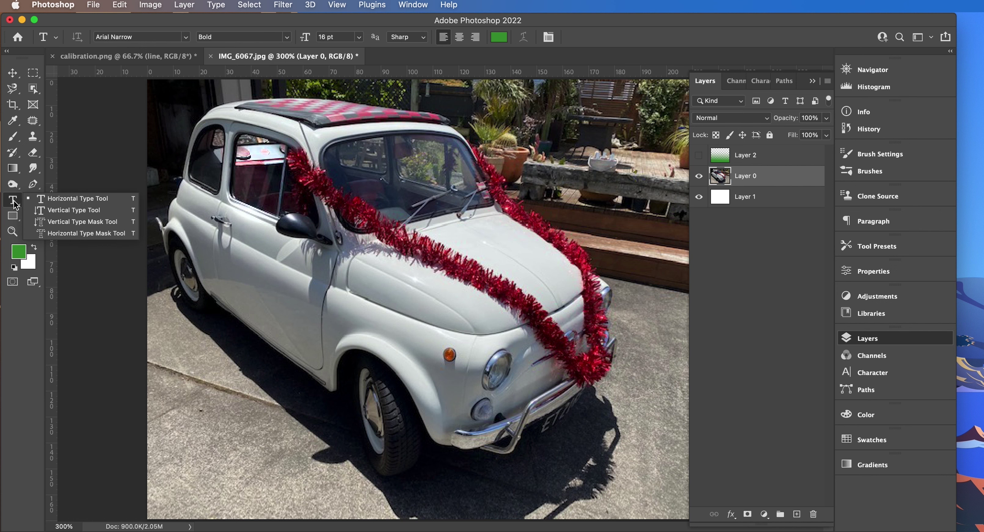
click(14, 204)
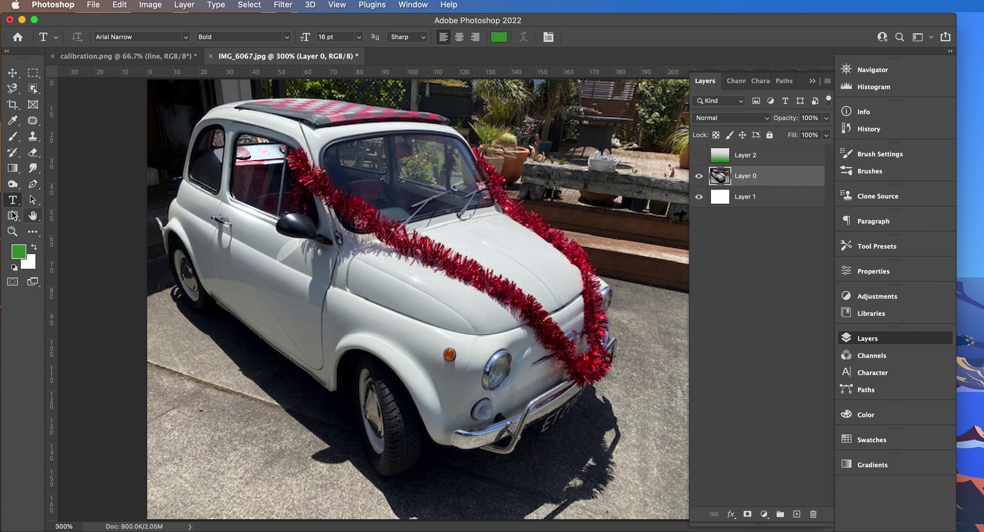
click(11, 201)
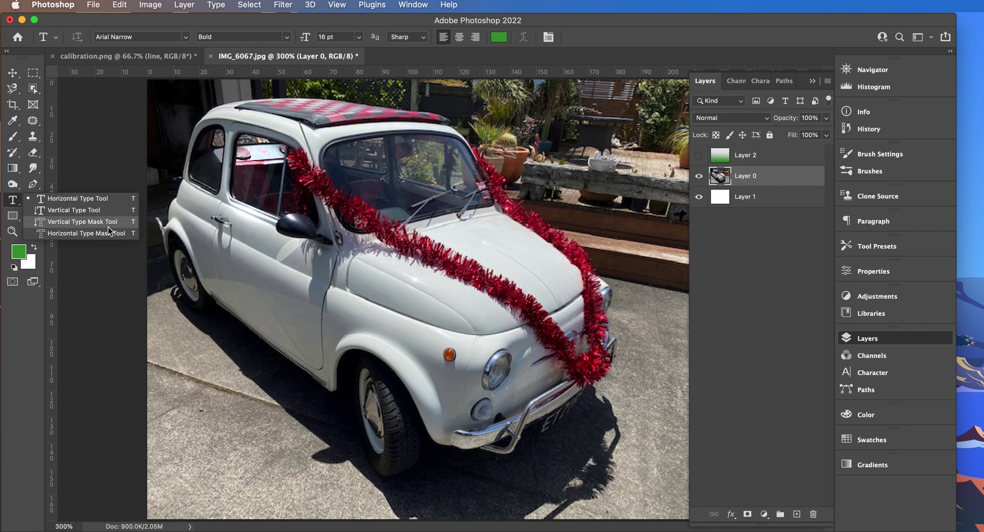
click(13, 200)
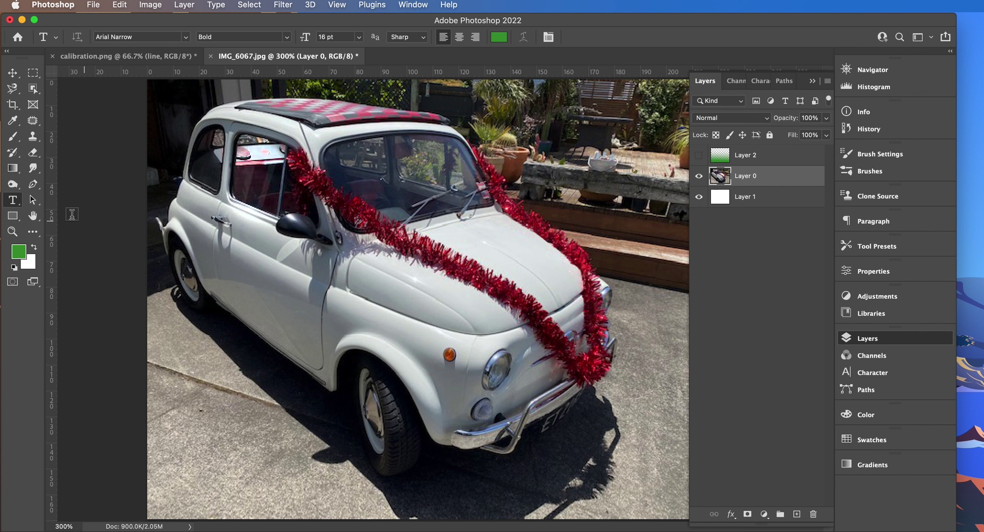
click(428, 284)
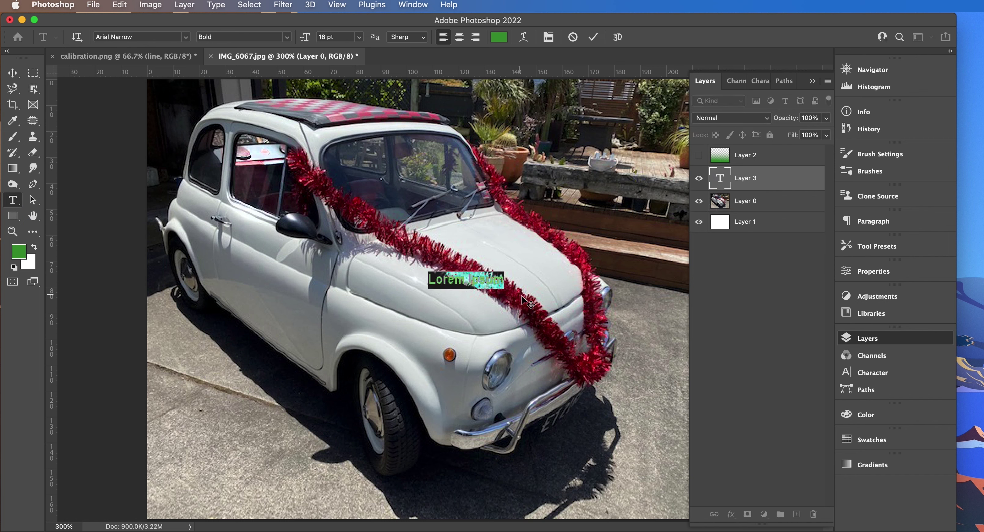
text(Bambina)
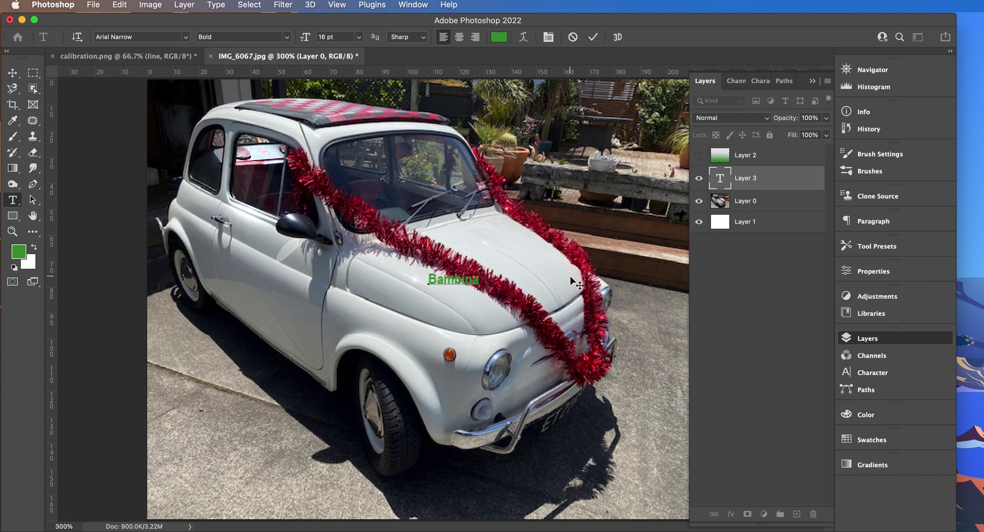
click(12, 73)
drag(457, 280, 318, 406)
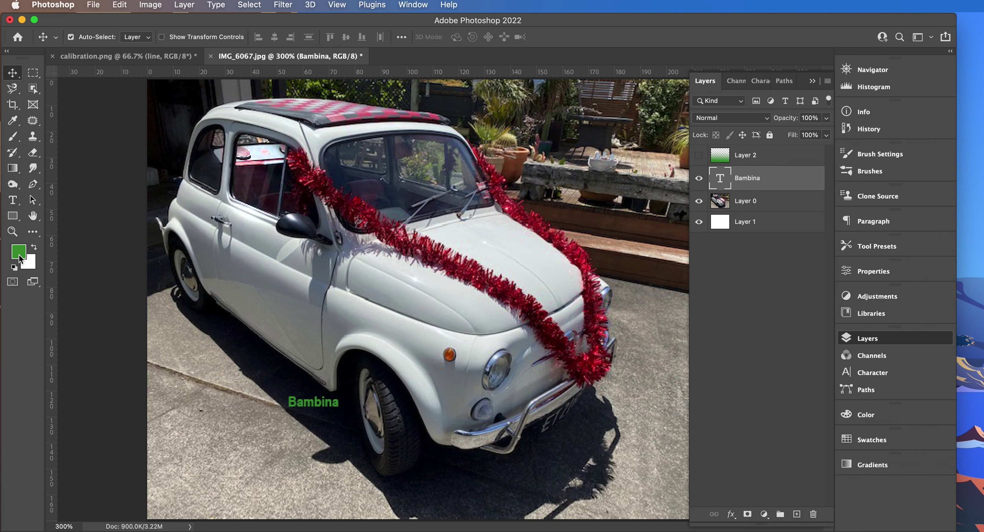
- Open the text color picker for the "Bambina" text and cancel it without choosing another color
click(14, 202)
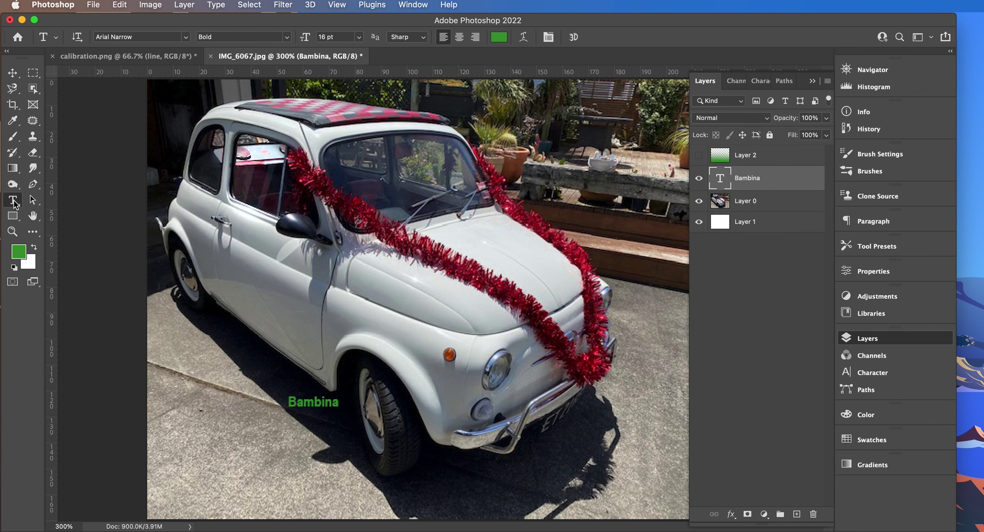
click(498, 38)
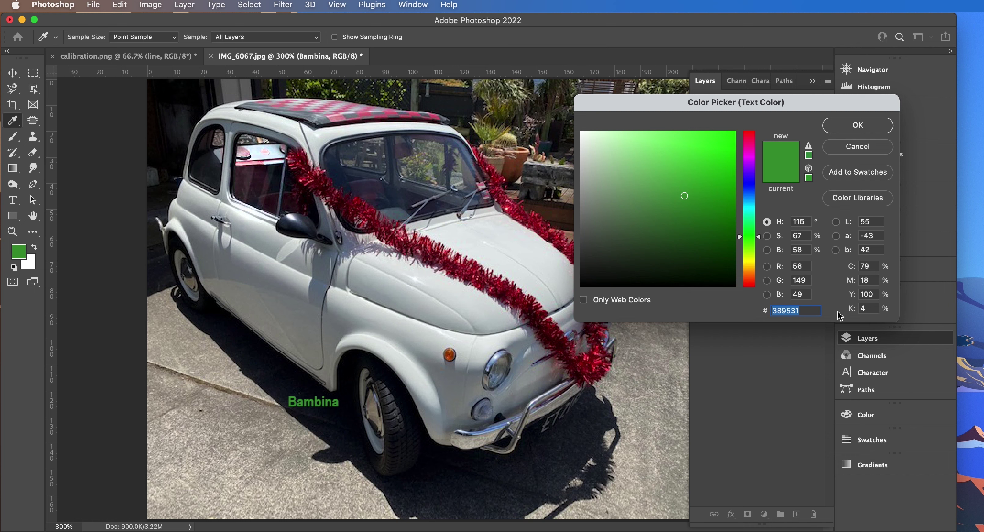
click(843, 147)
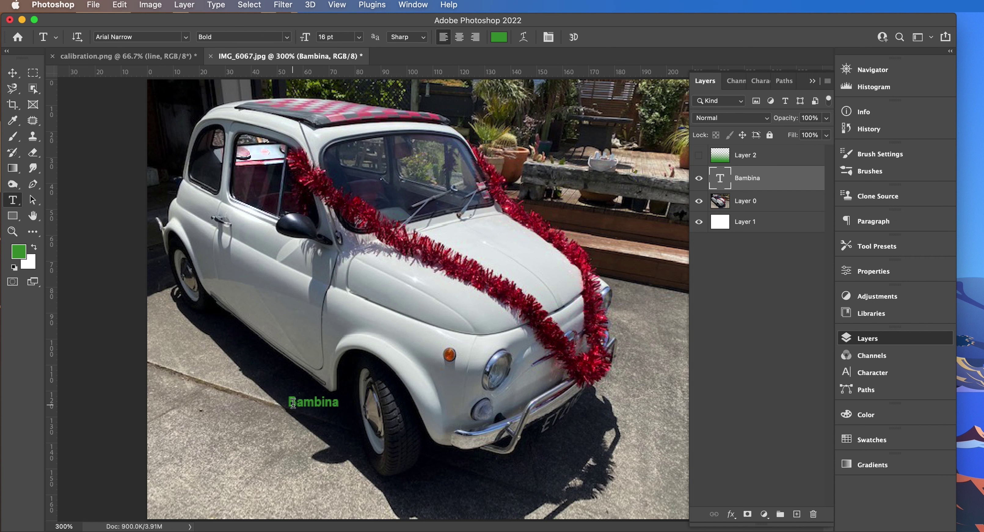
- Select the word "Bambina" for editing, examine its character formatting options, and leave text editing without changes
drag(302, 402, 338, 403)
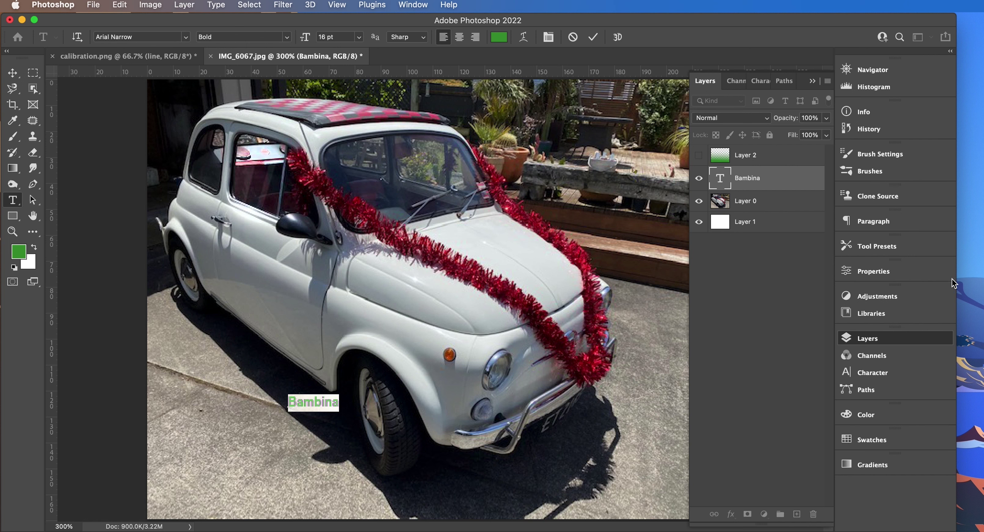
click(878, 375)
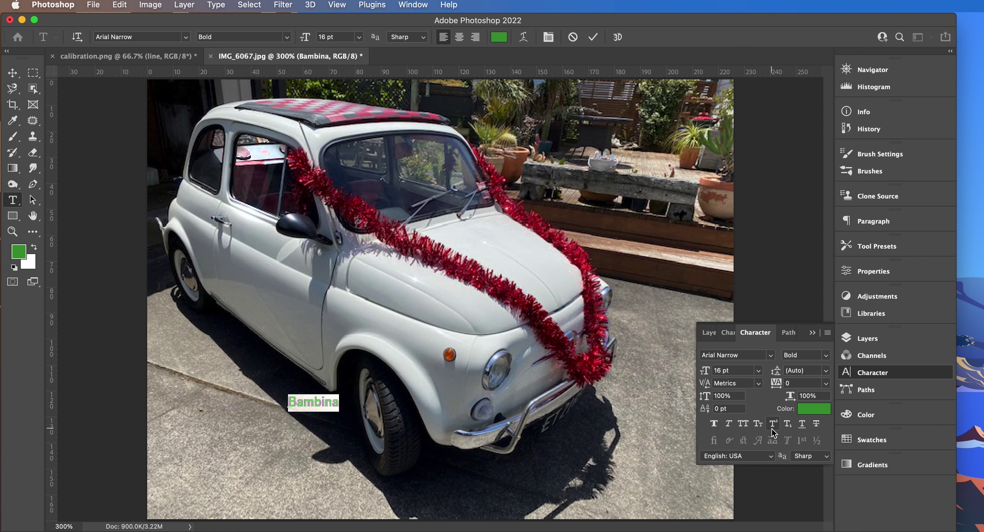
click(326, 402)
drag(290, 402, 339, 407)
drag(289, 402, 338, 406)
key(Escape)
click(13, 73)
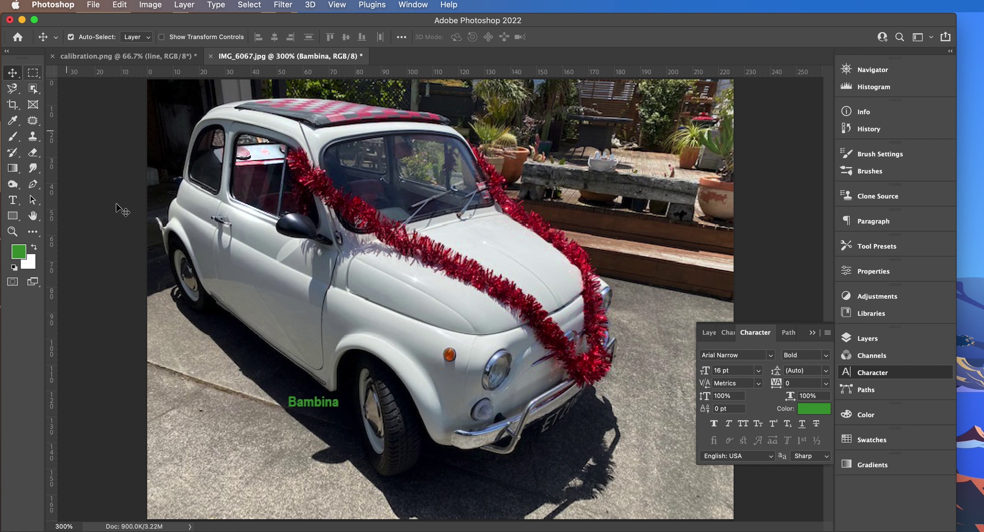
- Rasterize the "Bambina" type layer
click(868, 339)
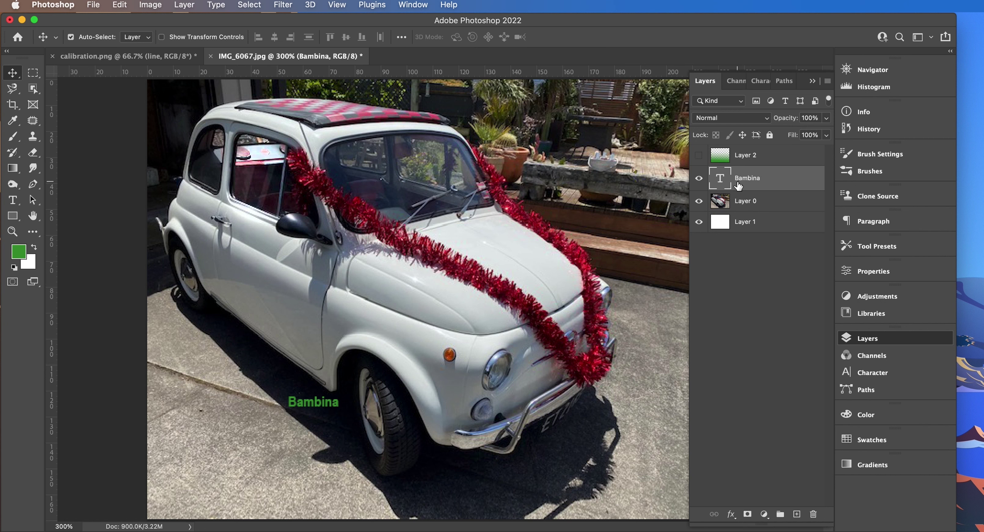
click(182, 5)
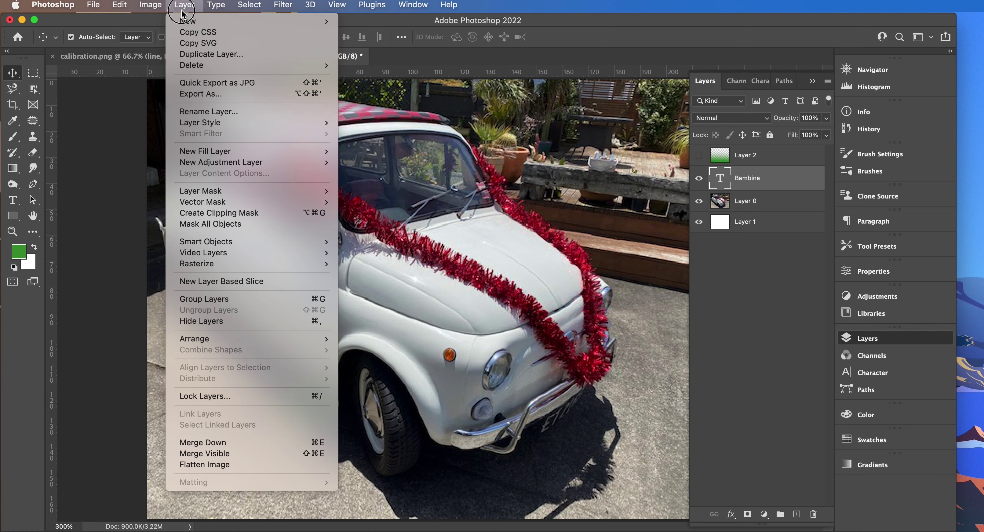
mouse_move(218, 270)
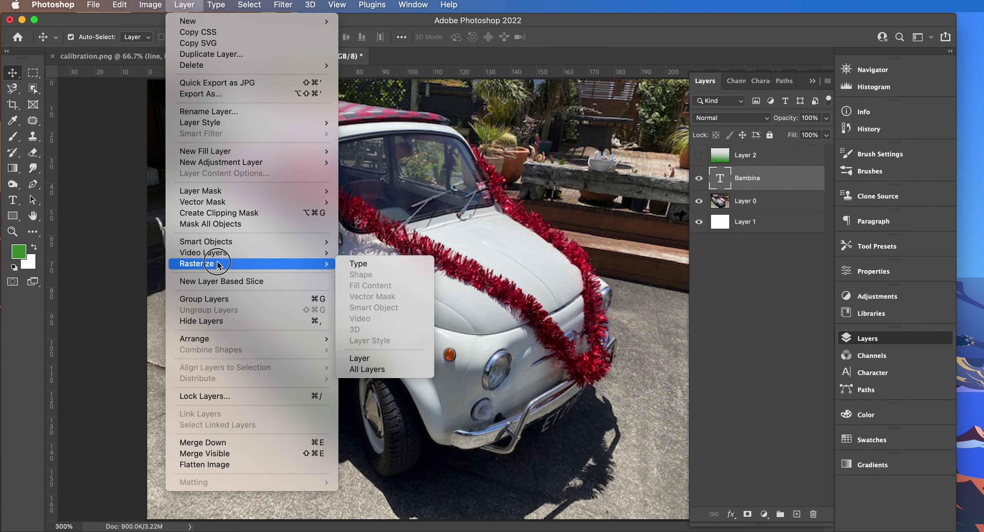
click(352, 266)
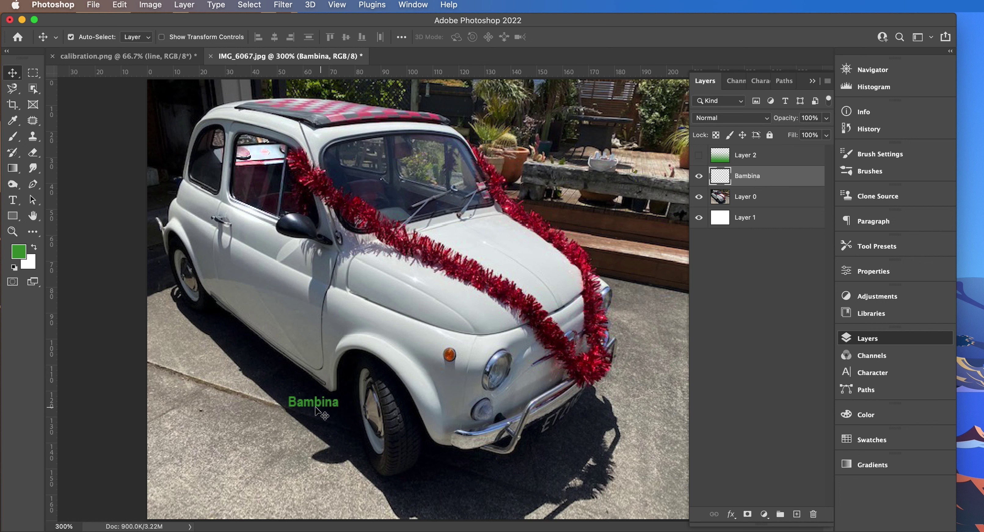
- Smudge the rasterized "Bambina" lettering at 50% strength until it blurs, and hide its layer
click(33, 168)
drag(311, 400, 326, 399)
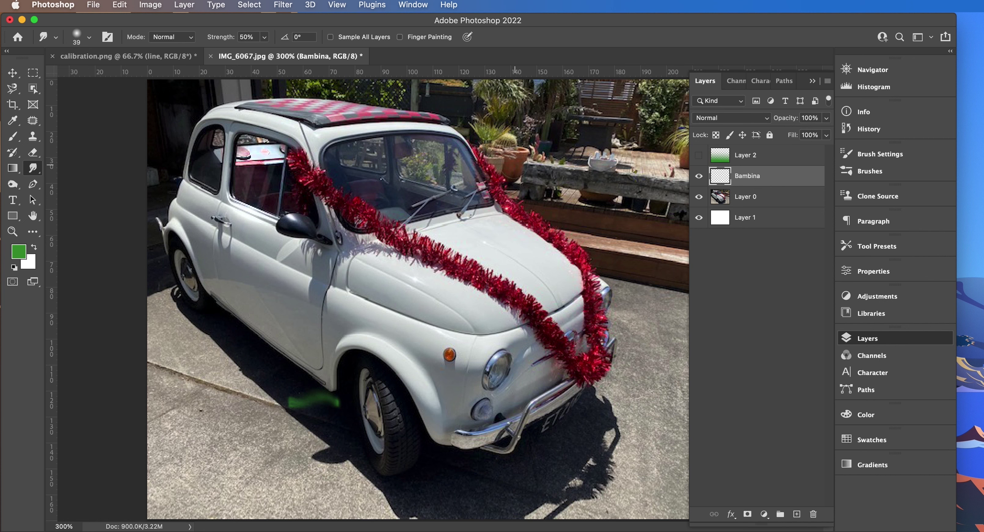
click(699, 177)
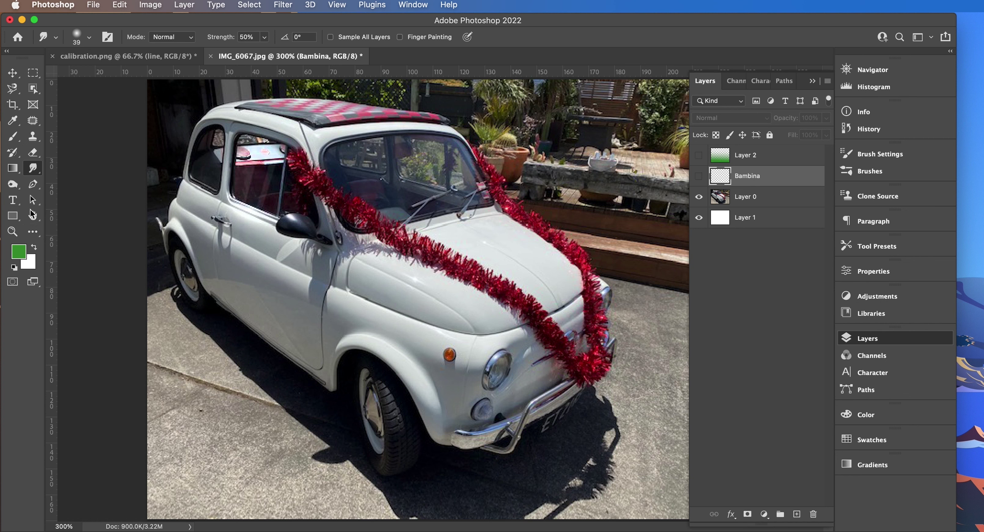
- Draw a closed curved path on the pavement beside the front wheel with the Pen tool
click(33, 200)
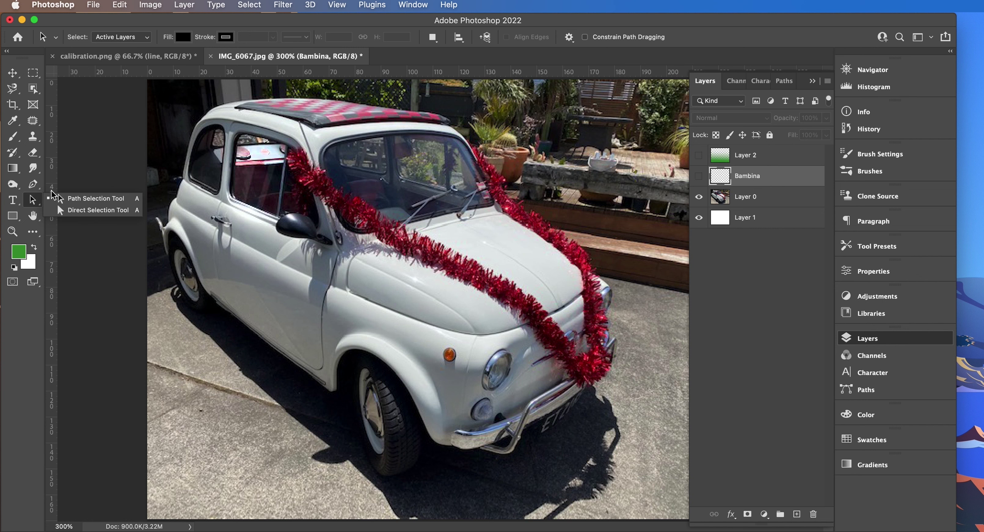
click(33, 185)
drag(301, 398, 308, 441)
drag(238, 465, 203, 440)
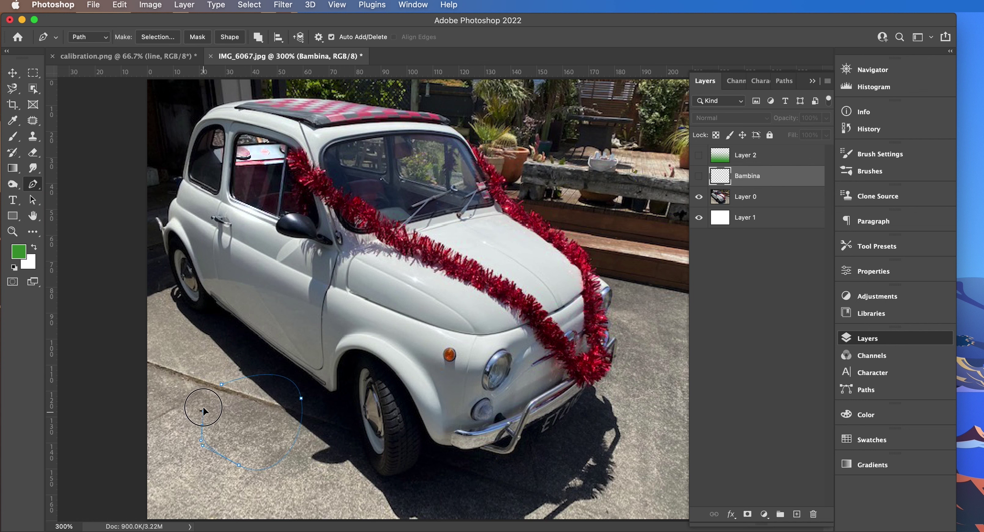
click(222, 384)
- Reshape the pavement path with the Direct Selection tool by moving its upper curve handle and its lower anchor point
click(33, 201)
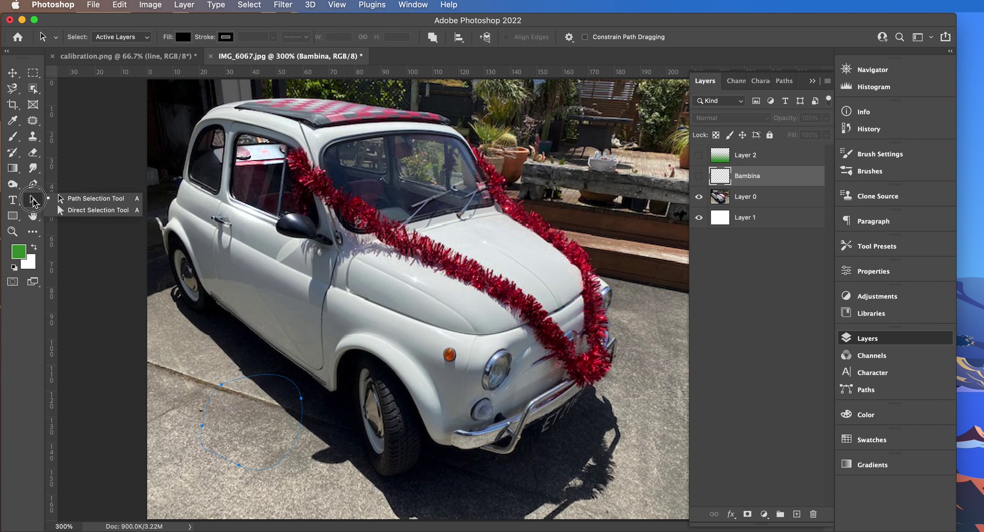
click(93, 210)
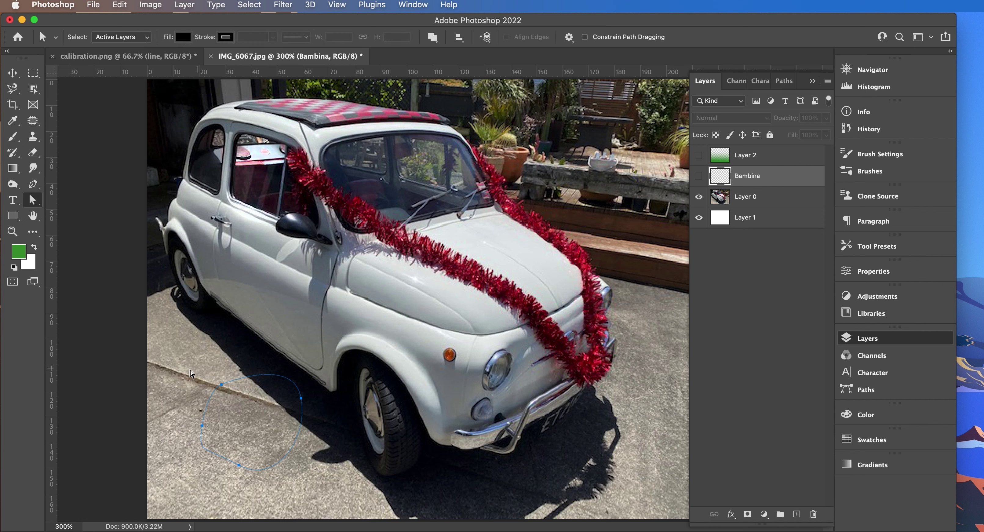
click(153, 378)
click(232, 384)
drag(294, 358, 246, 314)
click(196, 442)
drag(198, 457, 267, 462)
drag(232, 419, 249, 429)
- Flatten the path's upper curve by moving its direction handle inward, shift the anchor nearest the wheel, and delete the path
drag(33, 200, 71, 202)
drag(30, 205, 67, 218)
mouse_move(34, 204)
mouse_down()
mouse_move(127, 217)
mouse_move(35, 199)
mouse_up()
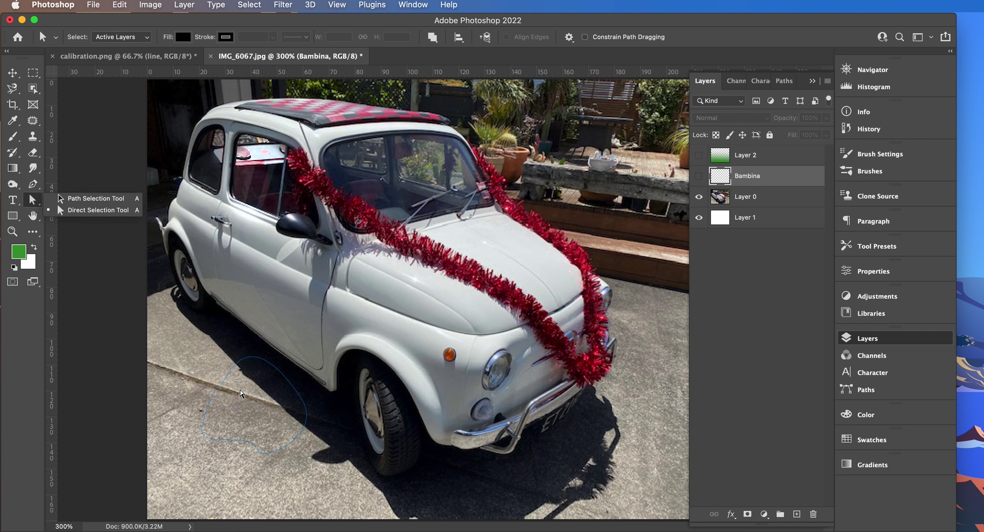
click(209, 368)
click(228, 382)
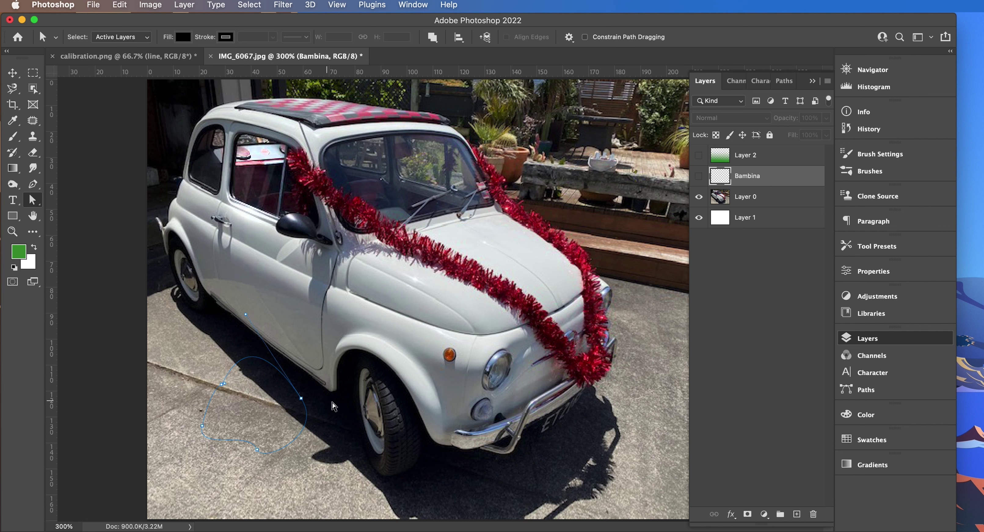
drag(247, 315, 263, 352)
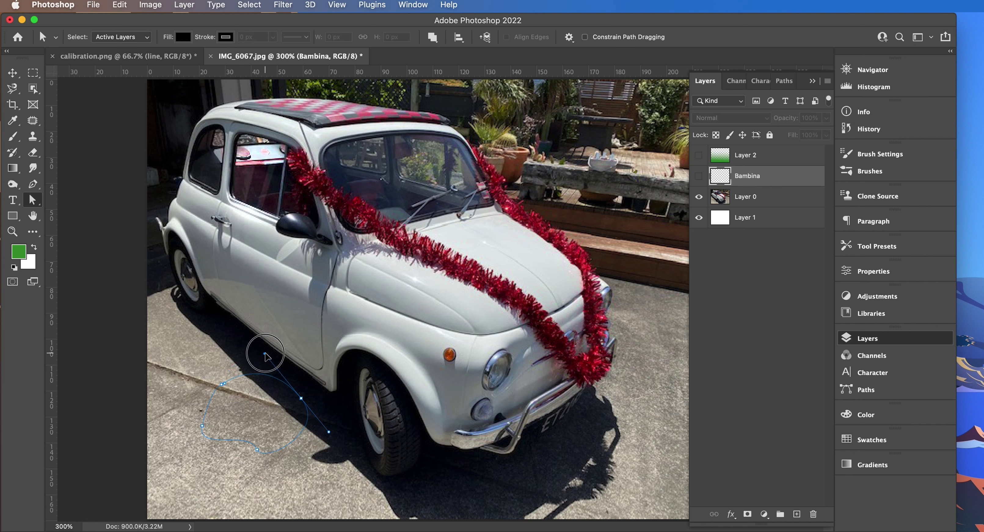
drag(302, 398, 324, 392)
key(BackSpace)
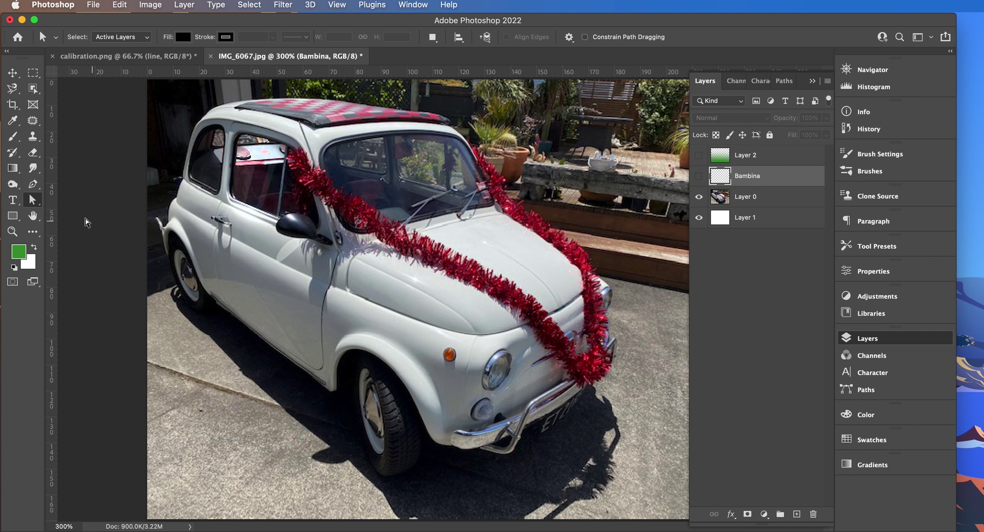
- Draw a green 55 x 60 px rectangle shape with 10 px rounded corners on the pavement below the car door, and hide its layer
click(17, 216)
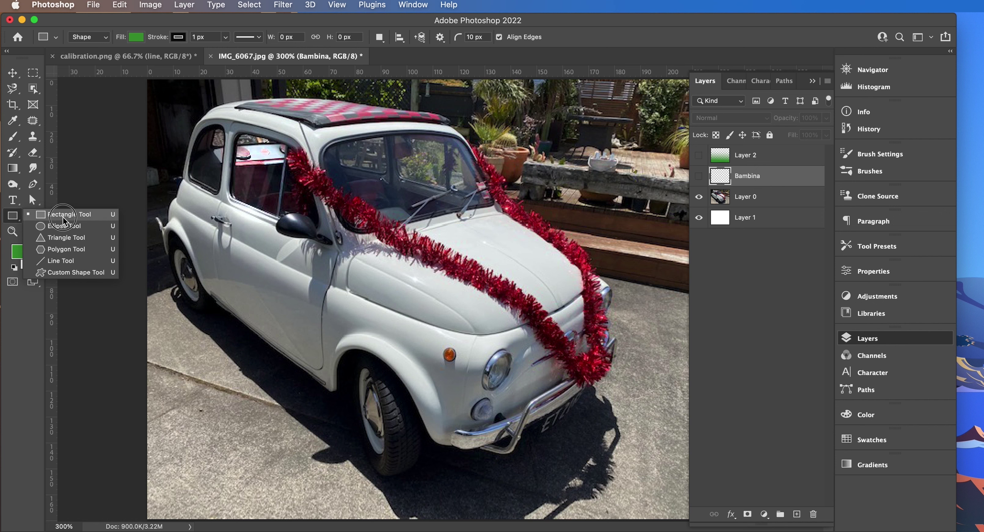
click(14, 217)
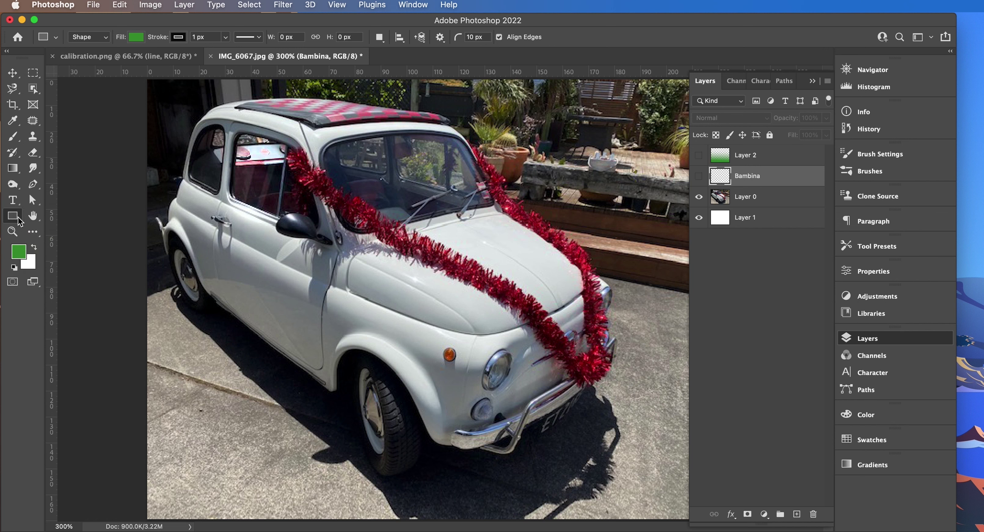
drag(196, 326, 245, 381)
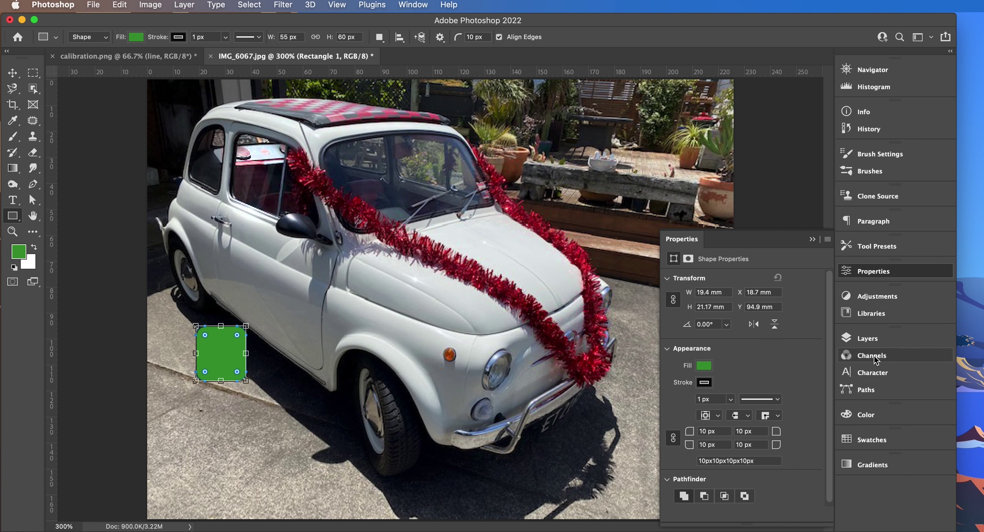
click(876, 340)
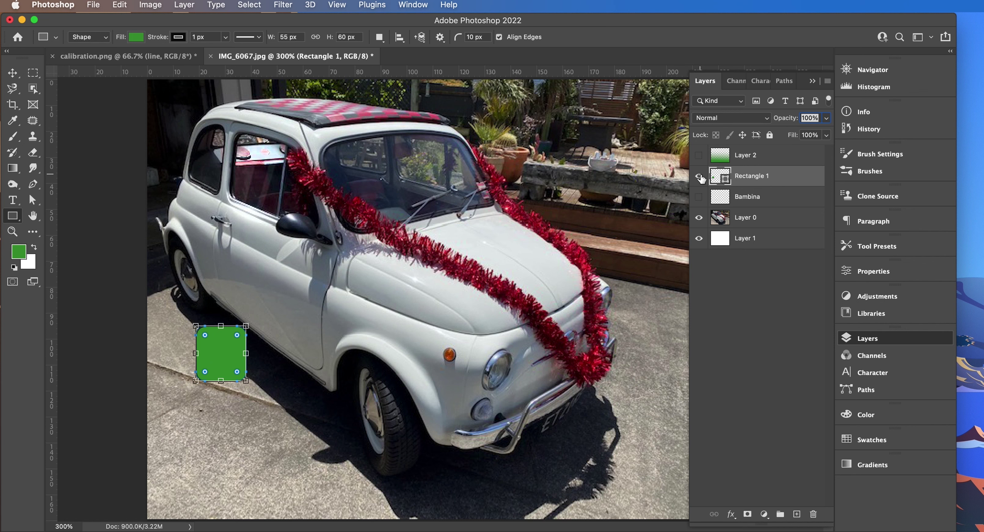
click(699, 176)
- Magnify the car photo to 500% and pan around the bodywork with the Hand tool
click(32, 216)
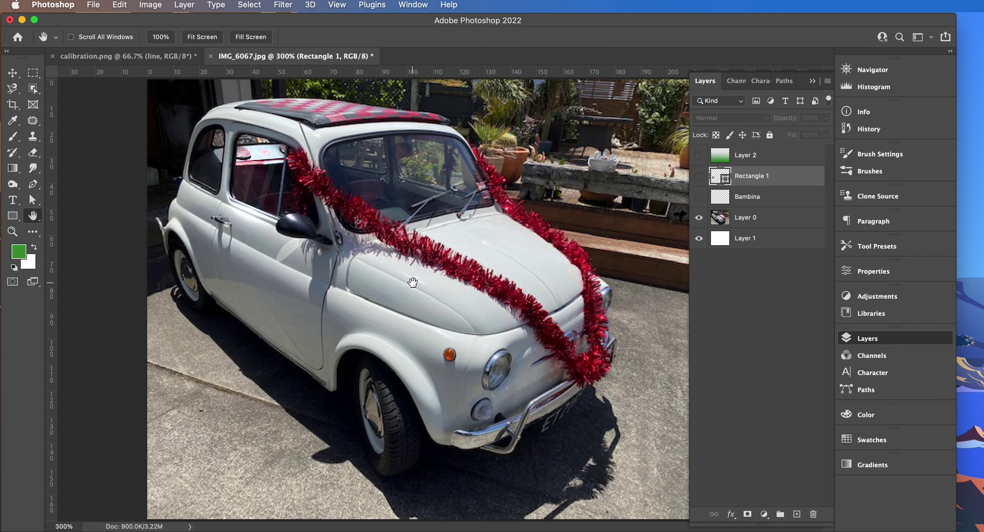
key(super+equal)
key(super+equal)
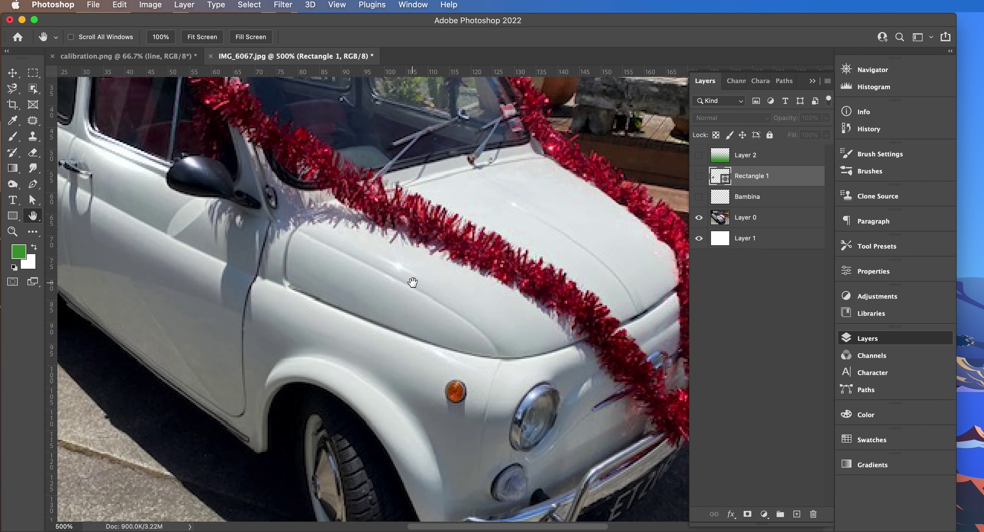
drag(432, 208, 603, 267)
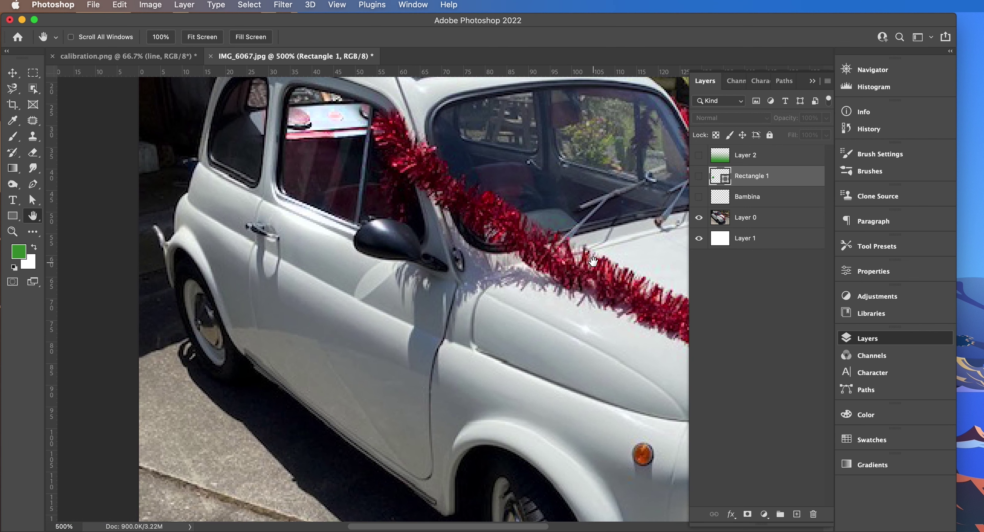
drag(354, 217, 279, 197)
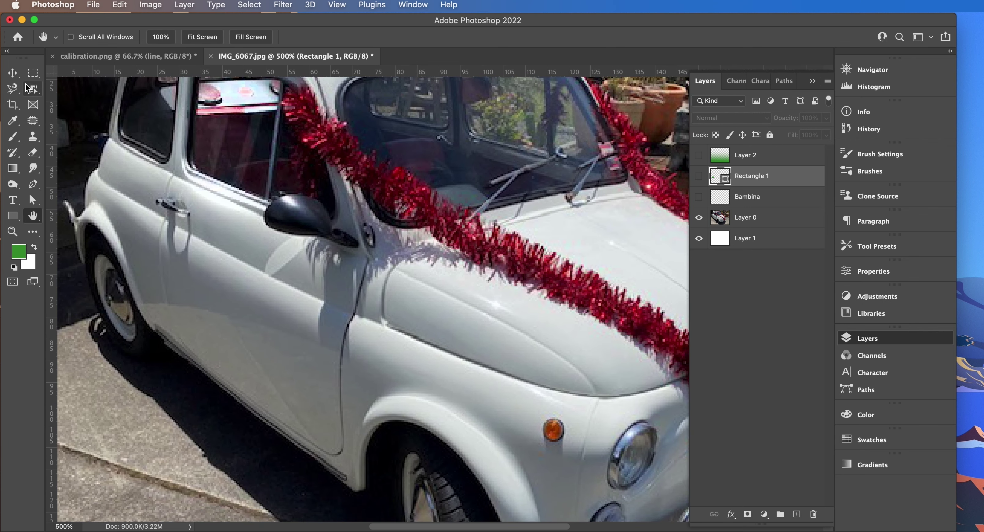
- Pan from the roof to the front bumper while the Move tool stays active, and scrub the Zoom tool out to about 391%
click(12, 73)
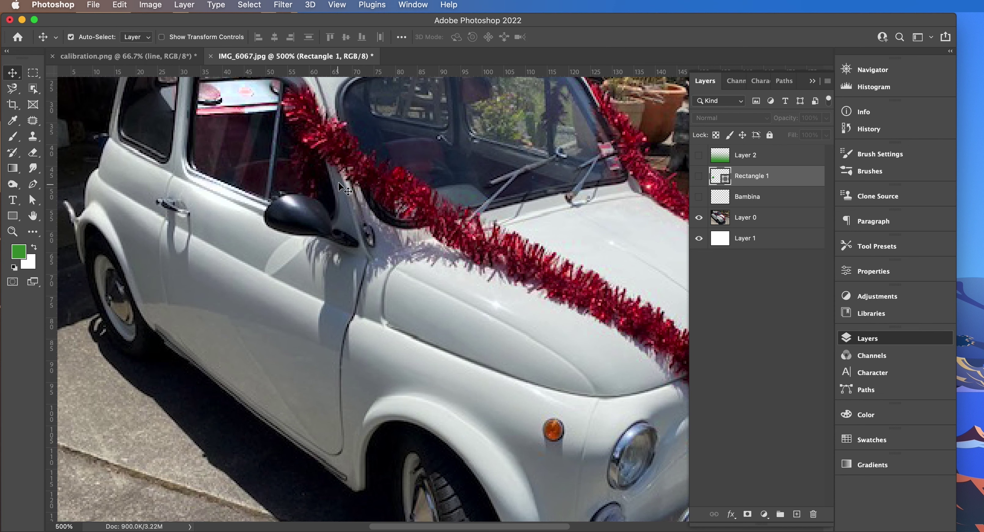
key(space)
drag(504, 331, 432, 376)
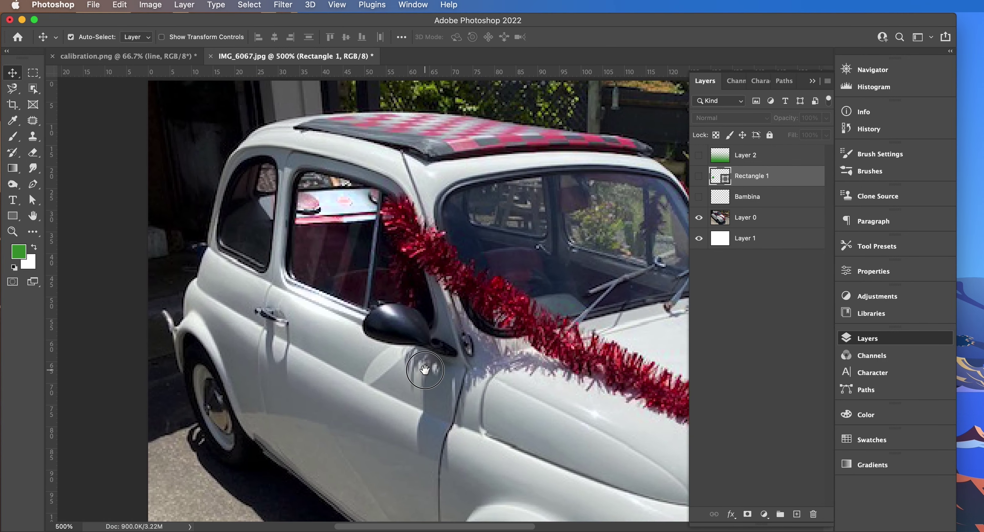
drag(492, 200, 330, 186)
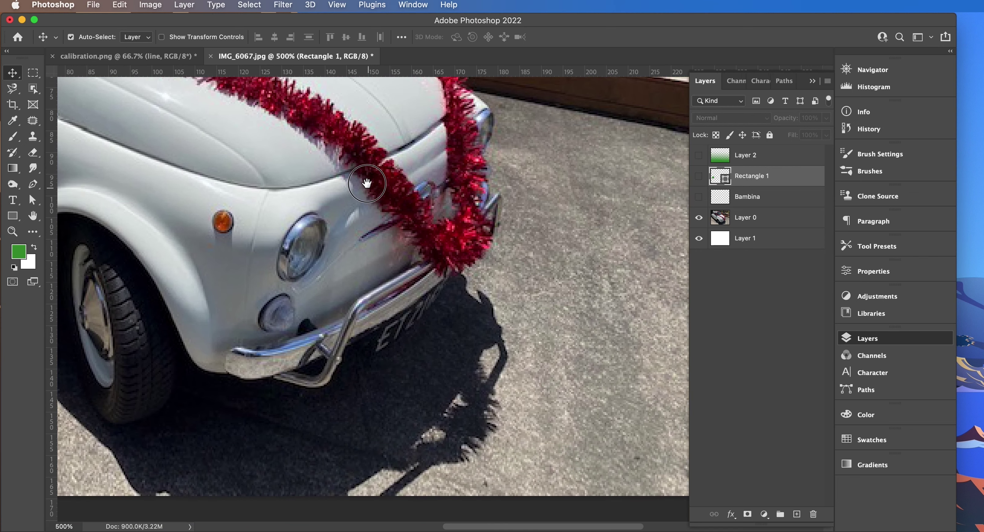
drag(396, 270, 640, 421)
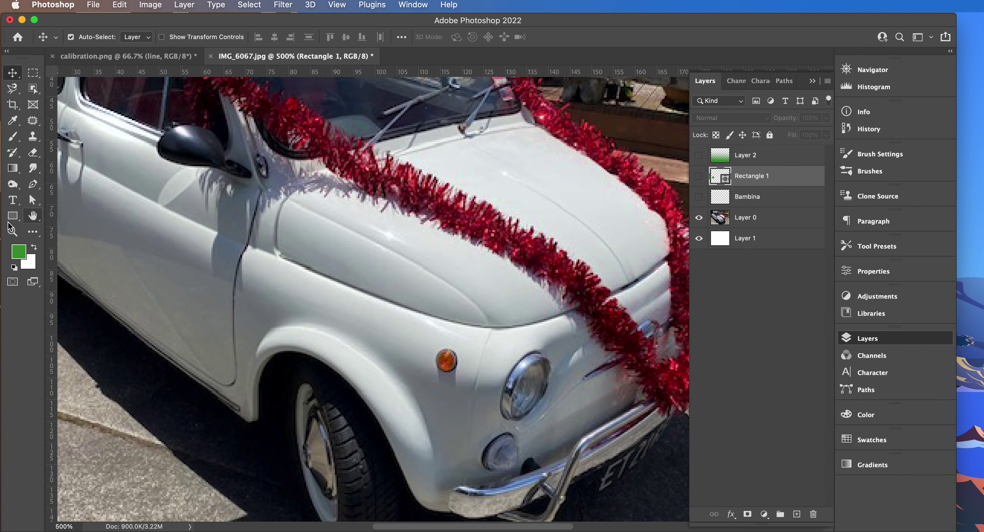
click(13, 231)
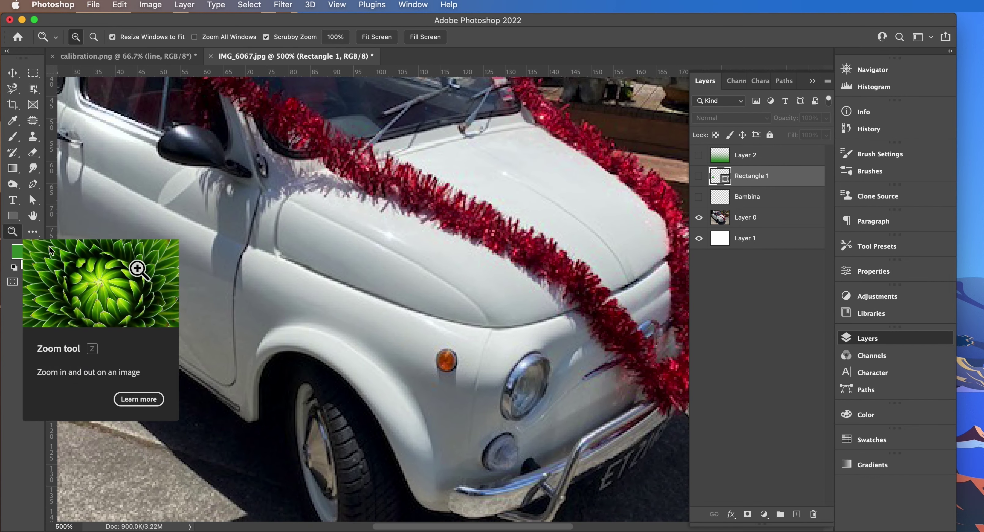
drag(223, 257, 209, 130)
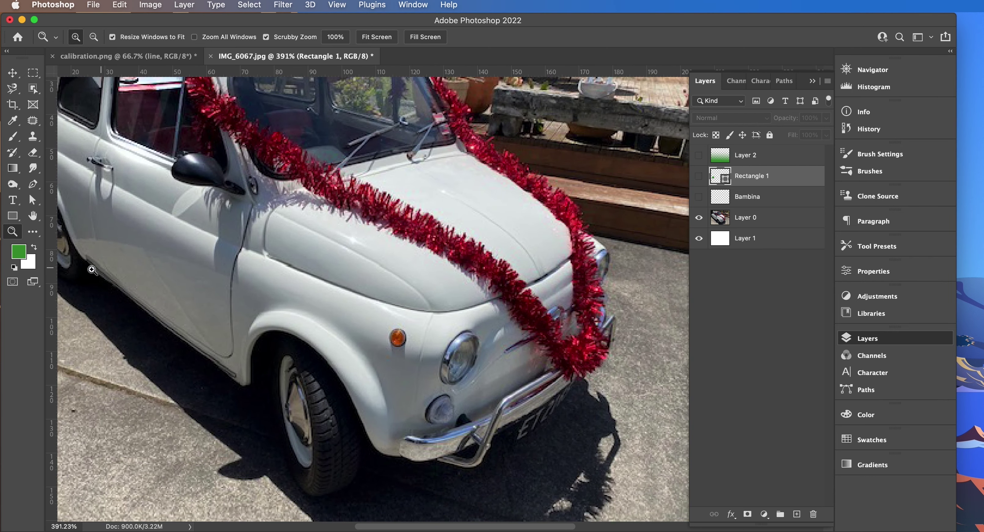
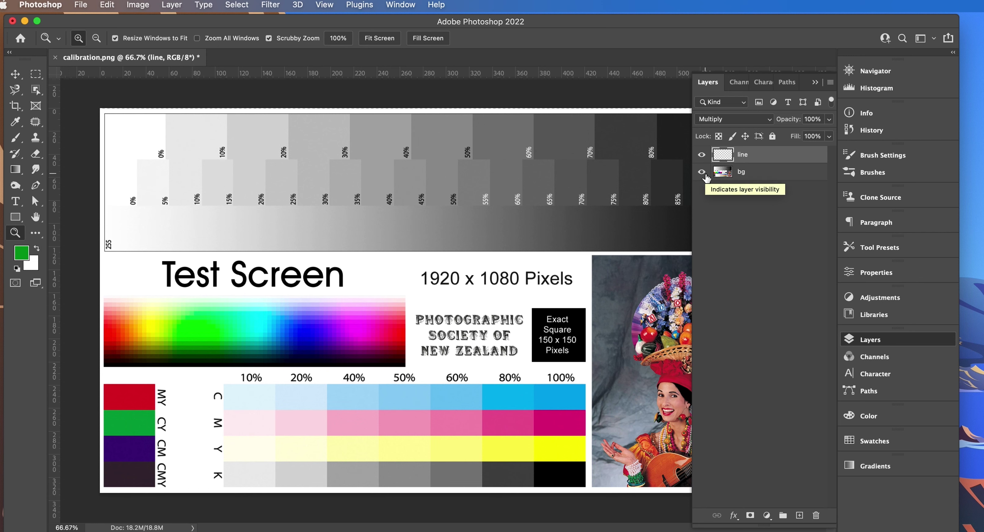
- Save the layered calibration image to the Desktop in Photoshop format as calibration1.psd
click(80, 5)
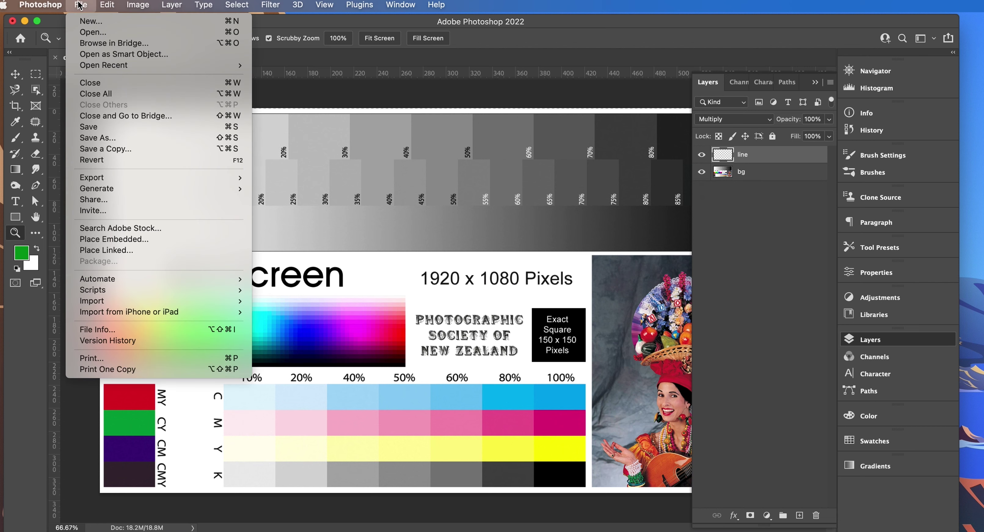
click(108, 140)
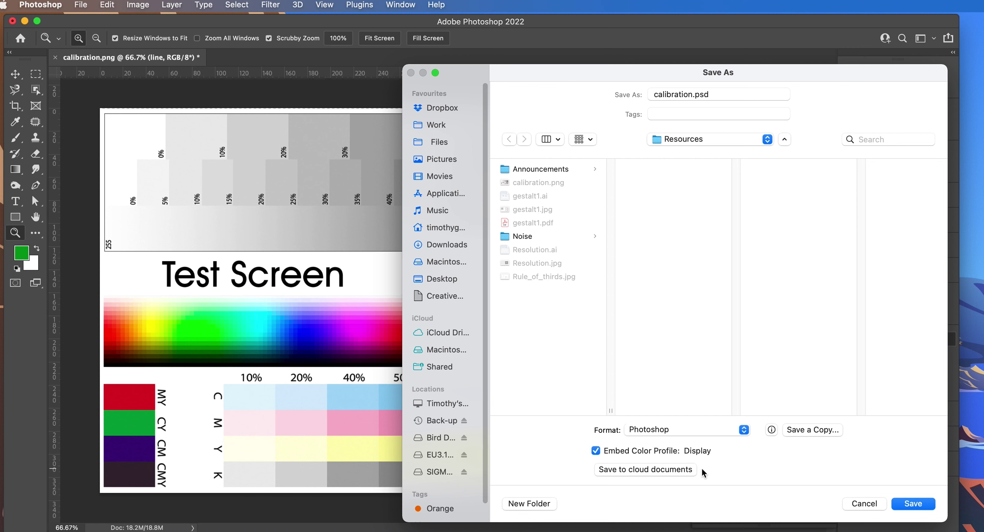
click(744, 430)
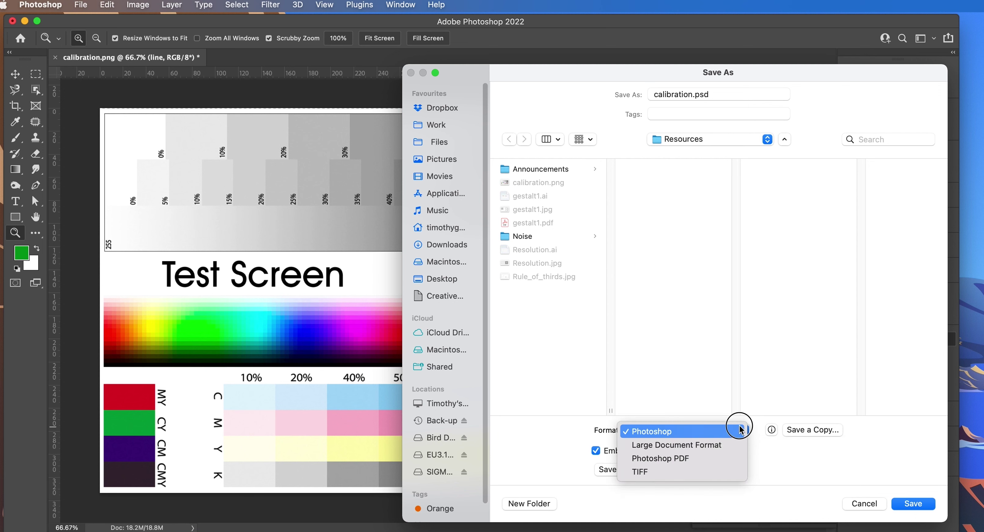
click(687, 430)
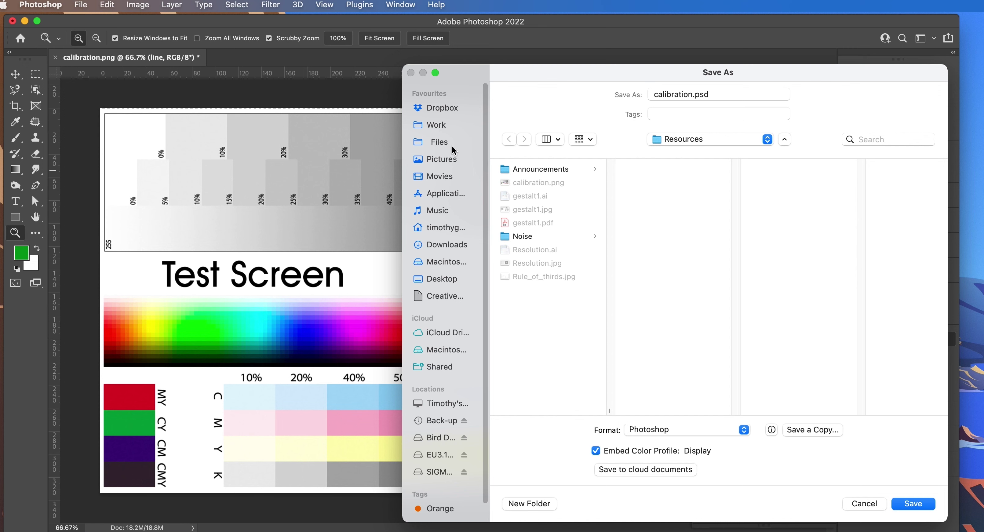
click(445, 283)
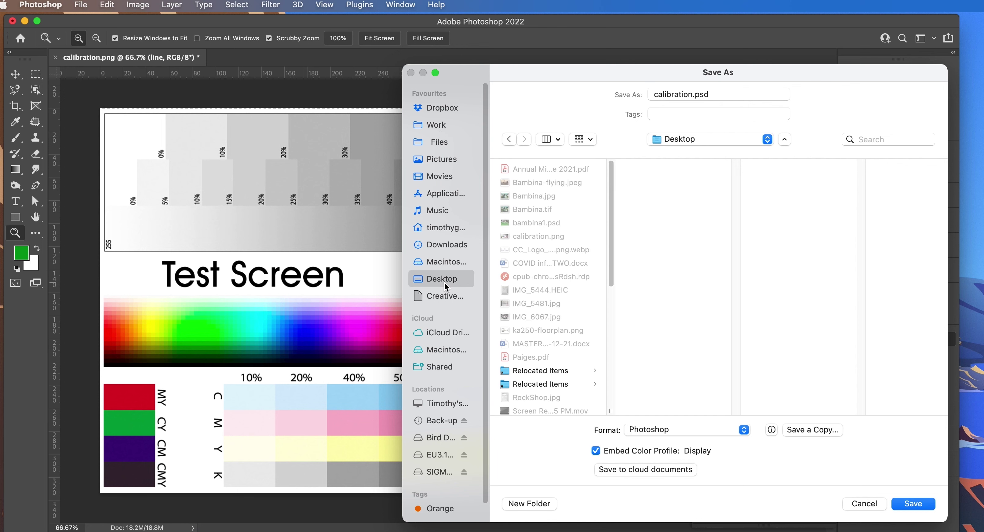
click(692, 94)
text(1)
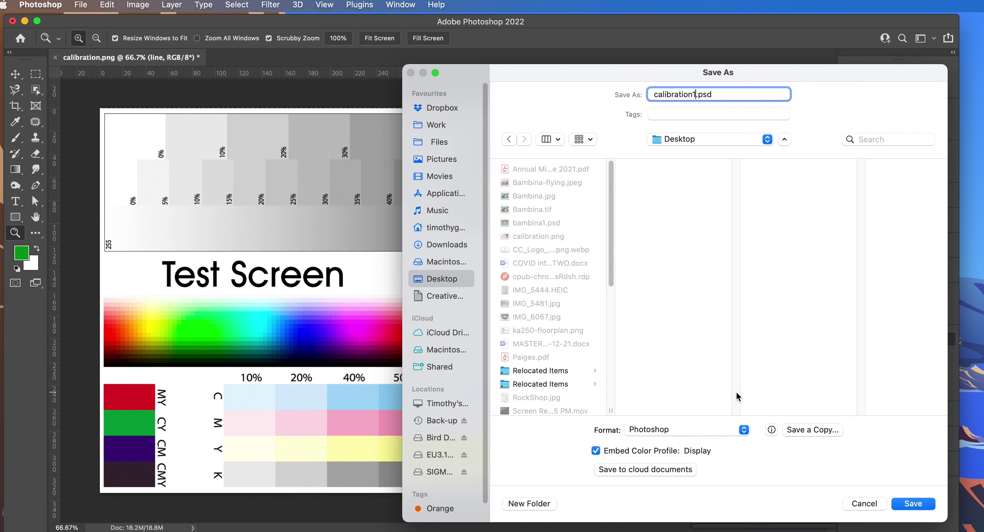
click(914, 503)
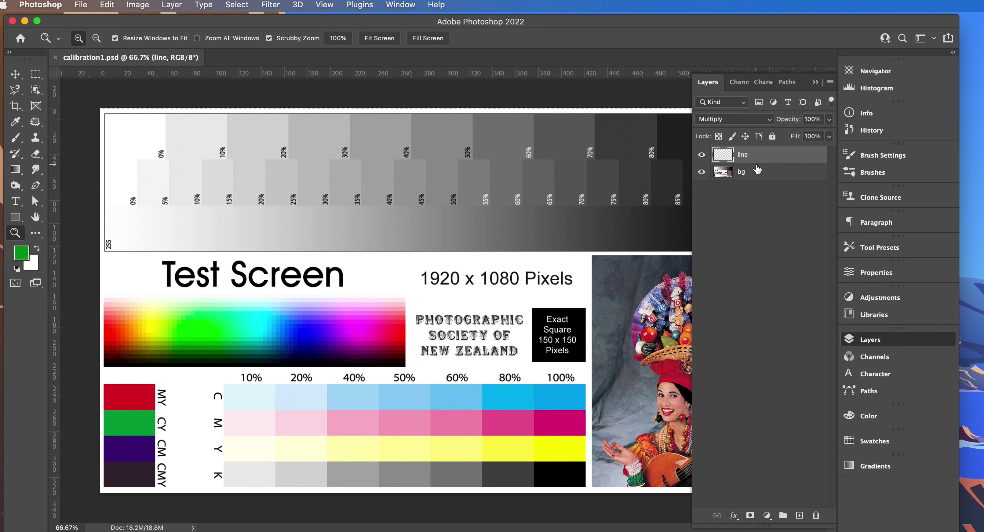
- Flatten the image into a single background layer and open its Image Size settings
click(831, 85)
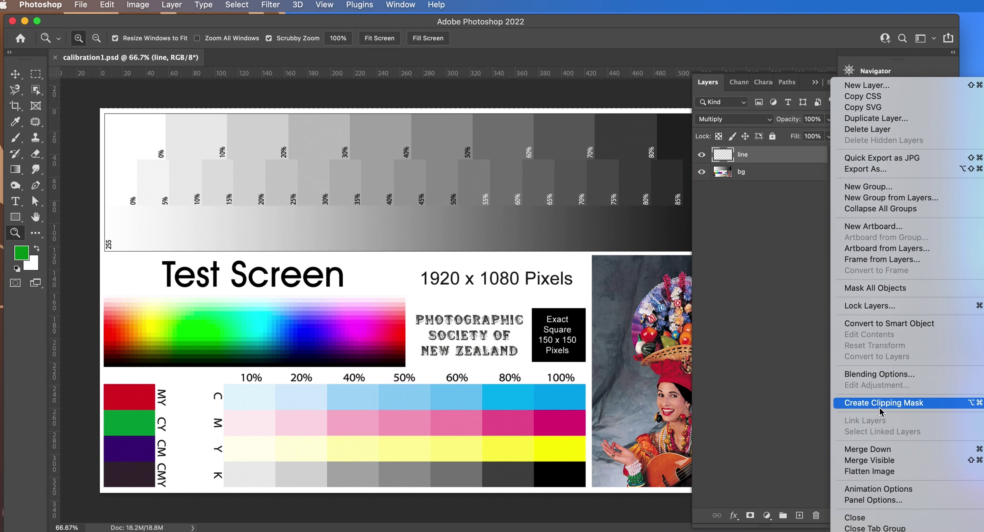
click(888, 474)
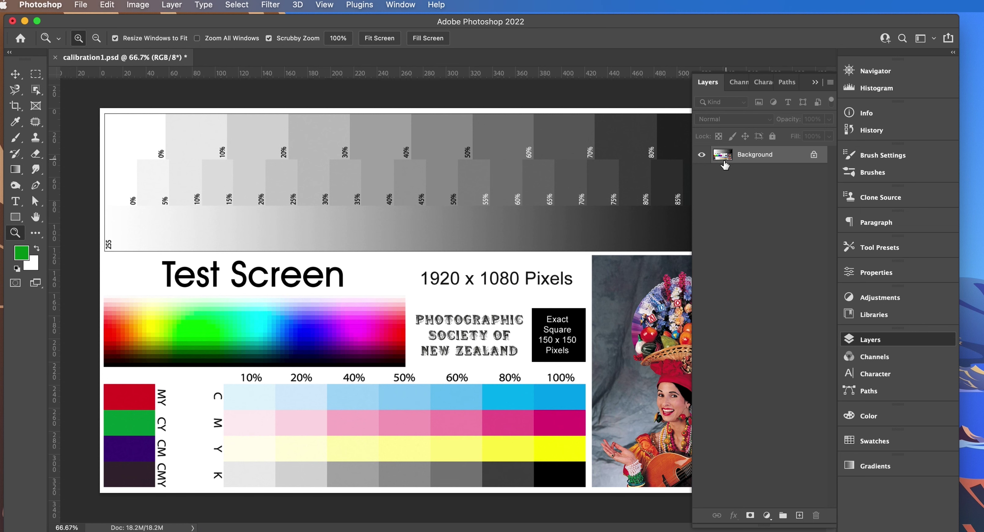
click(135, 6)
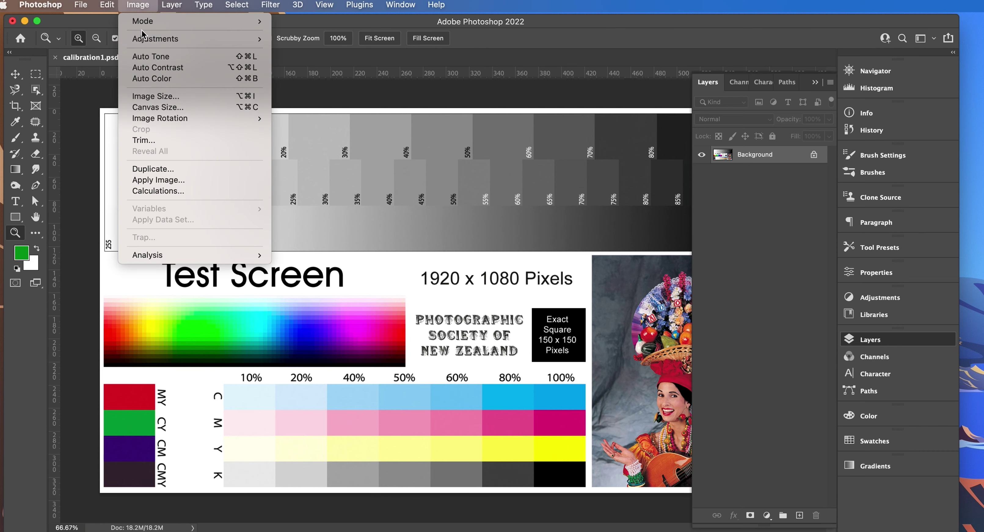
click(149, 96)
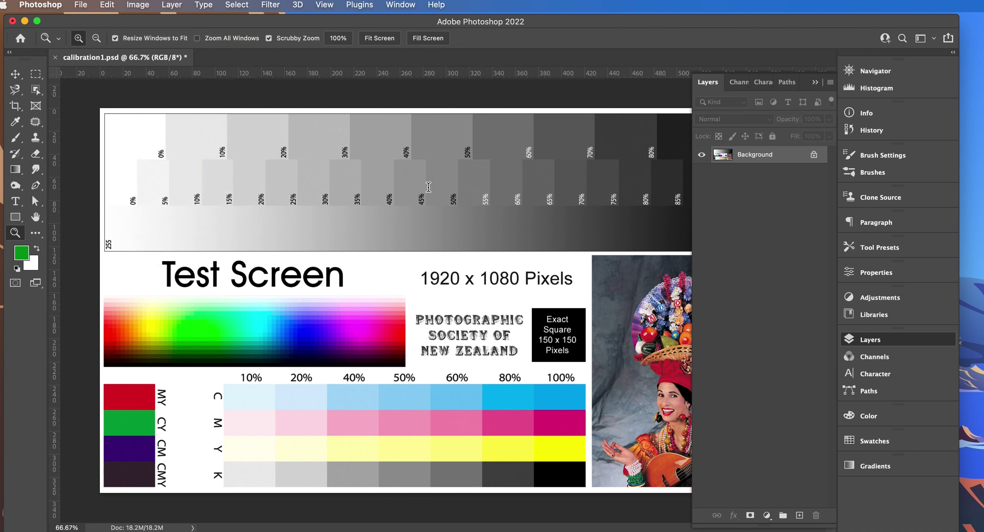
drag(320, 99, 353, 108)
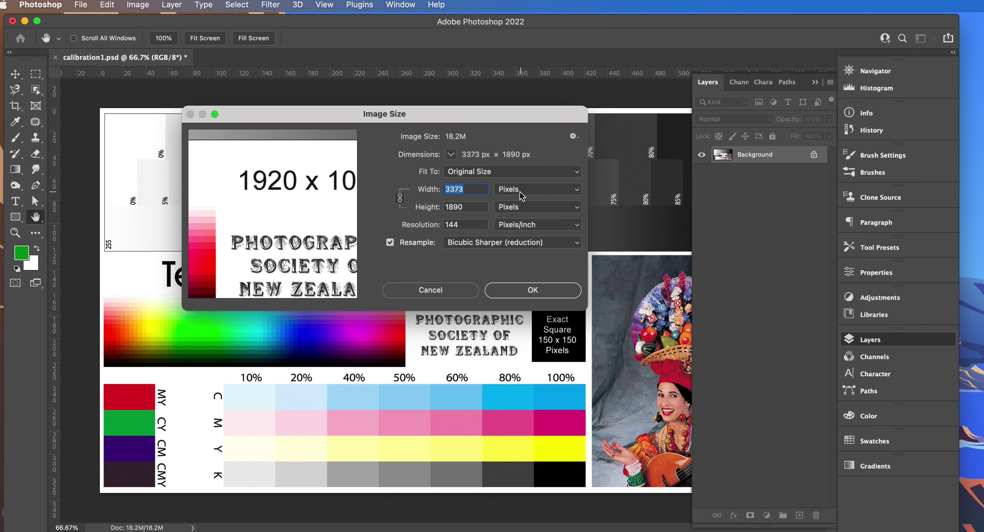
- Switch the width and height units to millimetres and back to pixels, and toggle the proportion link off and on
click(541, 191)
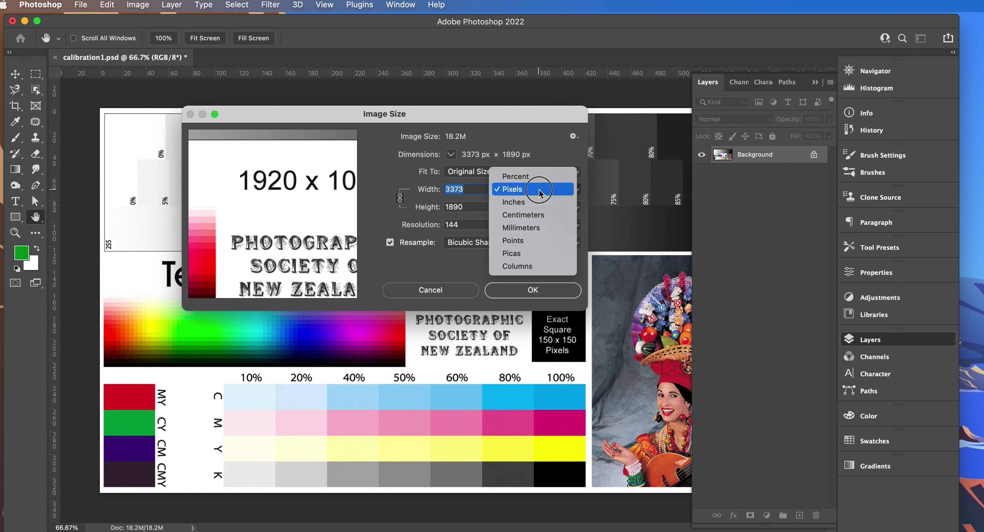
click(535, 228)
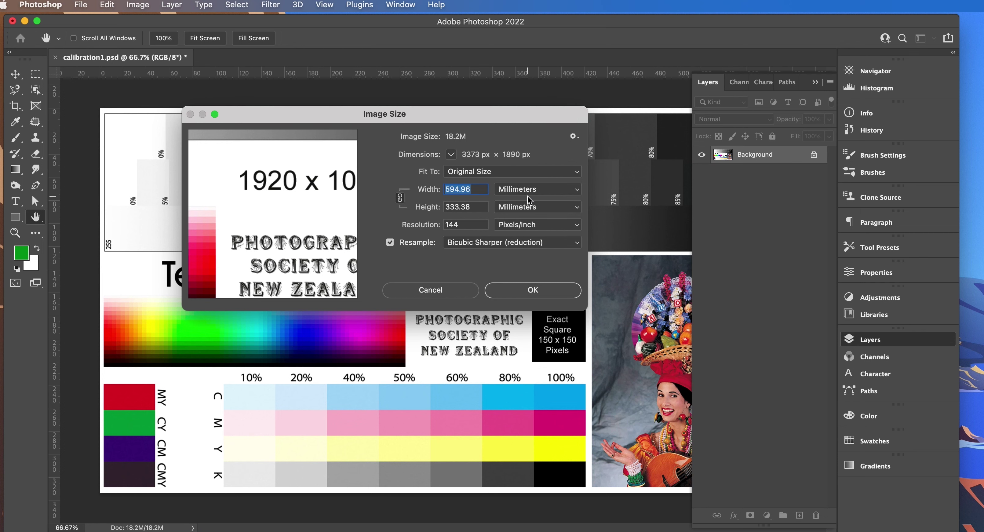
click(530, 200)
click(516, 153)
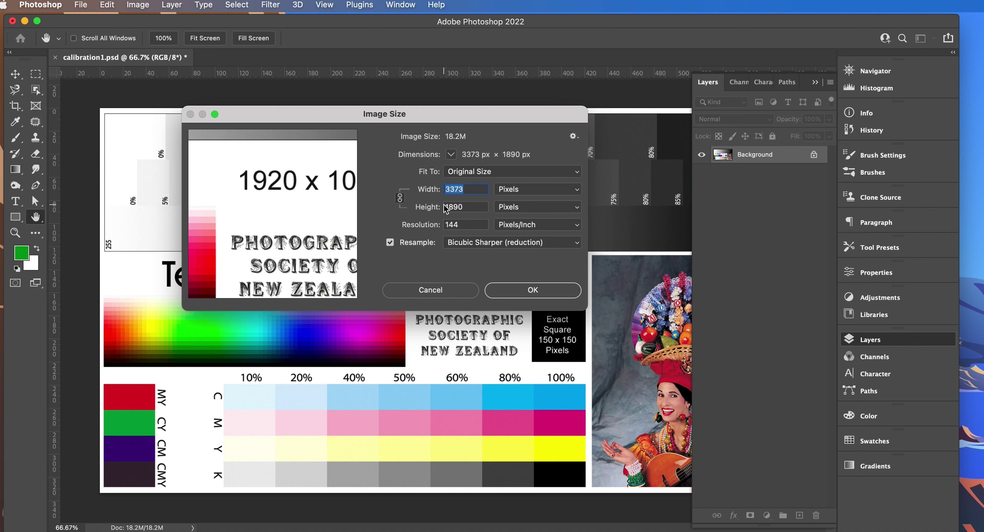
click(399, 198)
click(400, 198)
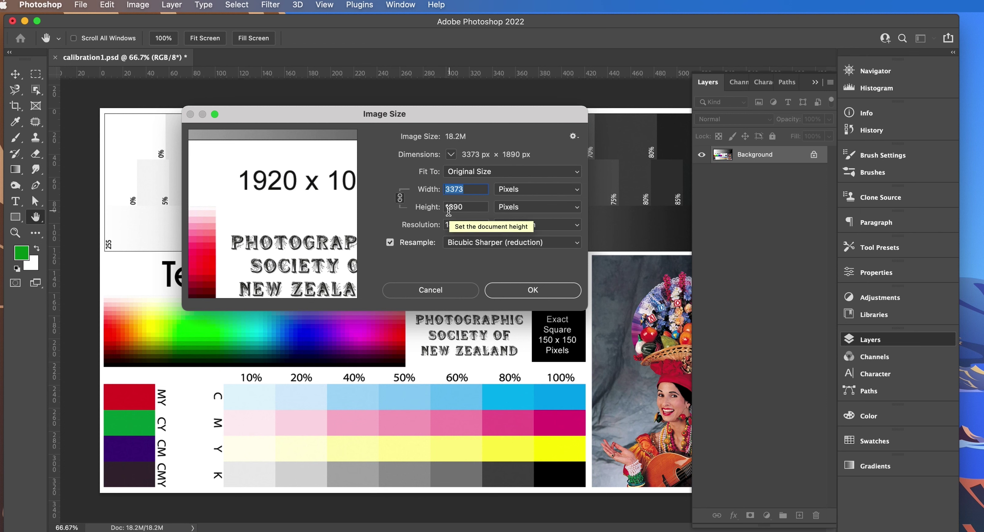
- Resize the image to a resolution of 72 pixels/inch and a width of 1500 pixels, keeping proportions and resampling
drag(466, 225, 425, 227)
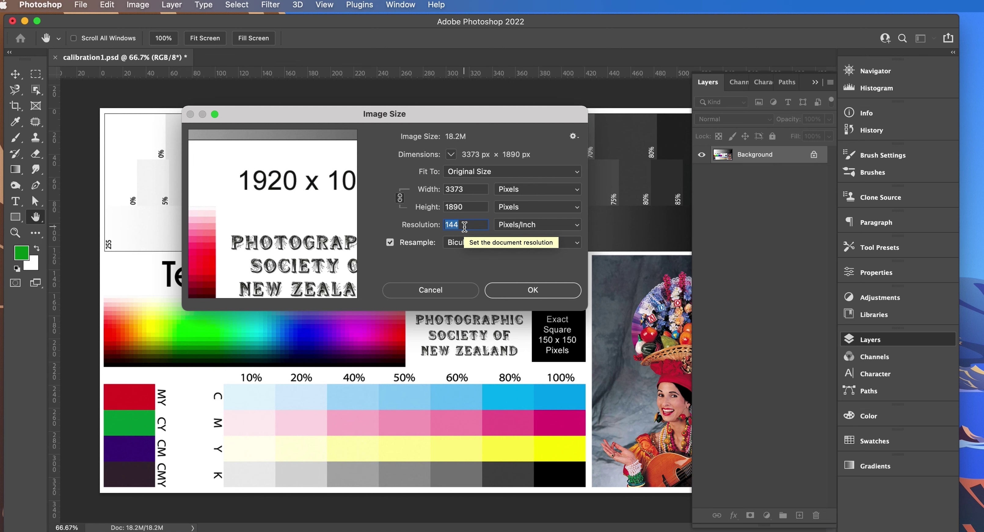
text(72)
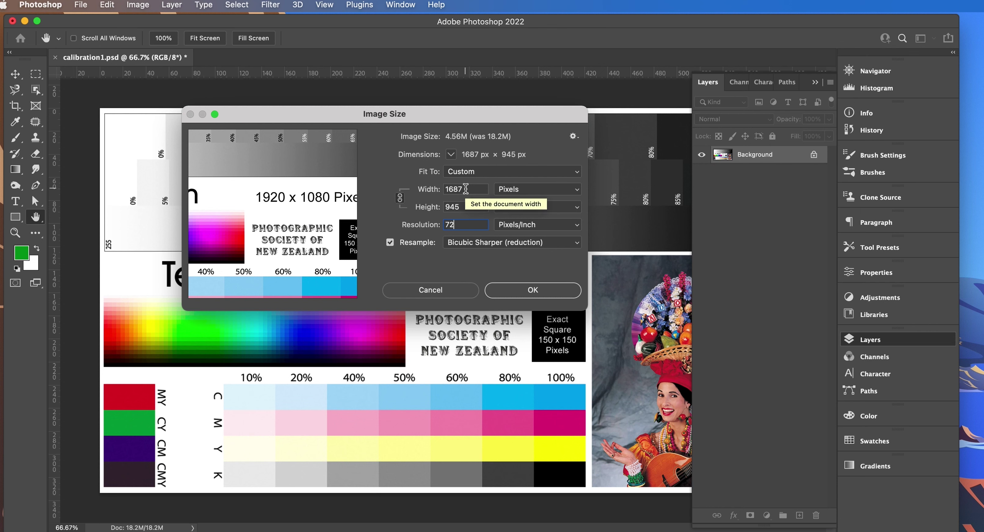
double_click(465, 188)
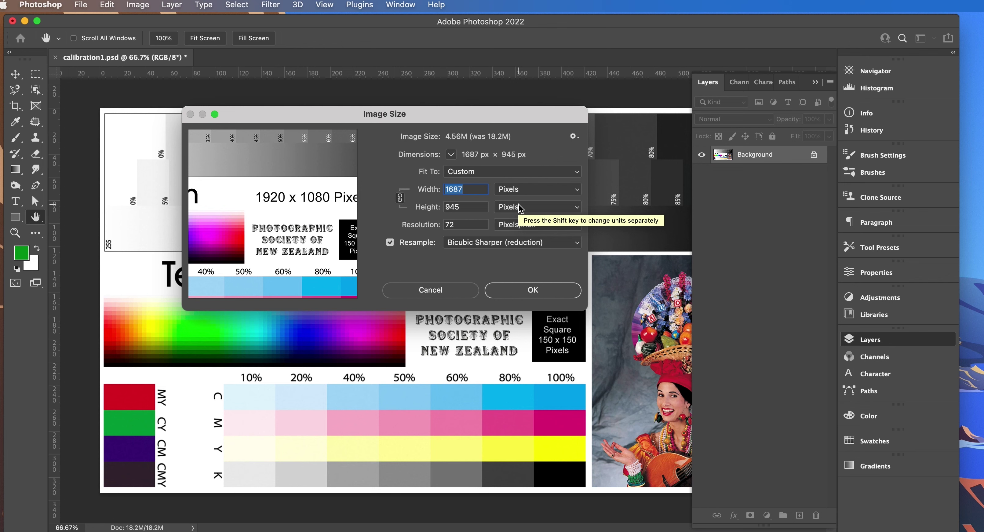
text(1500)
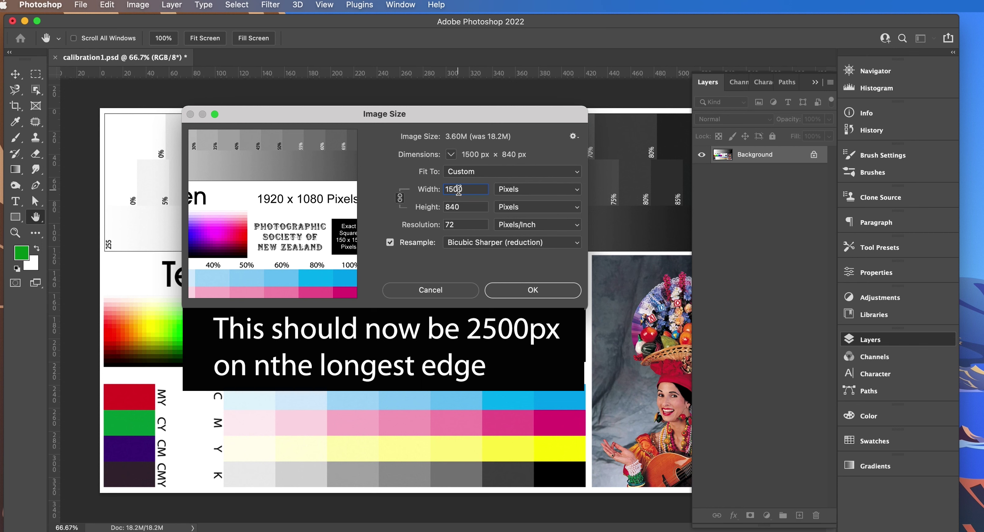
click(533, 291)
key(z)
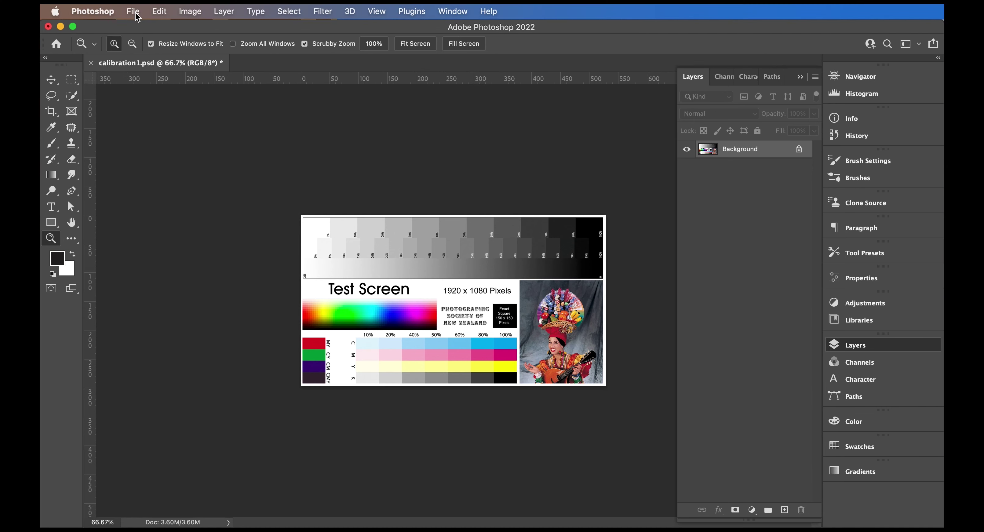
- Start saving the resized image to the Desktop in JPEG format and select its file name for editing
click(134, 12)
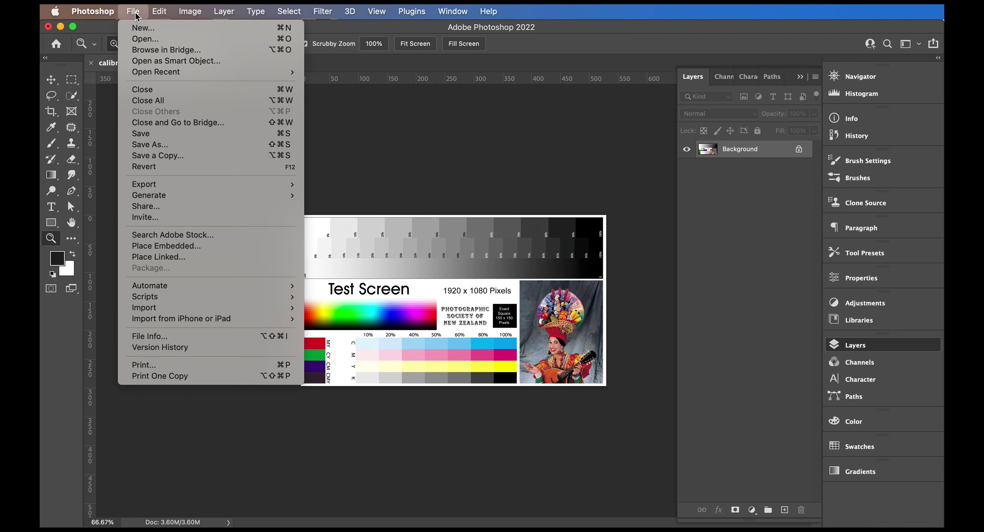
click(180, 144)
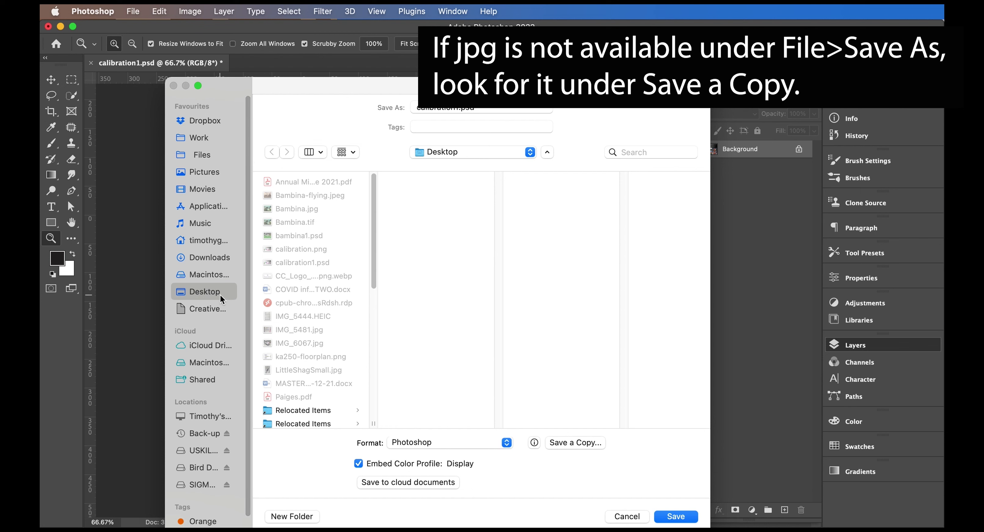
click(506, 444)
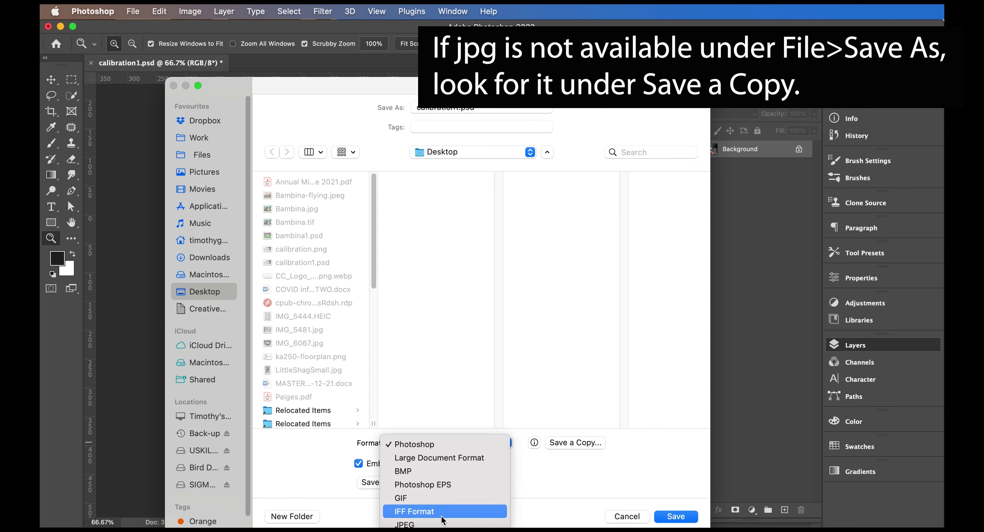
click(433, 525)
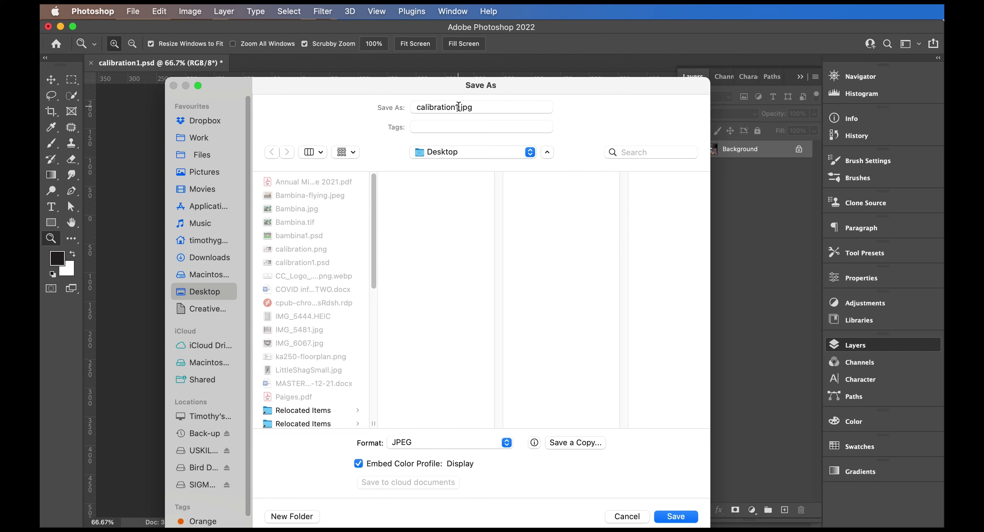
double_click(459, 107)
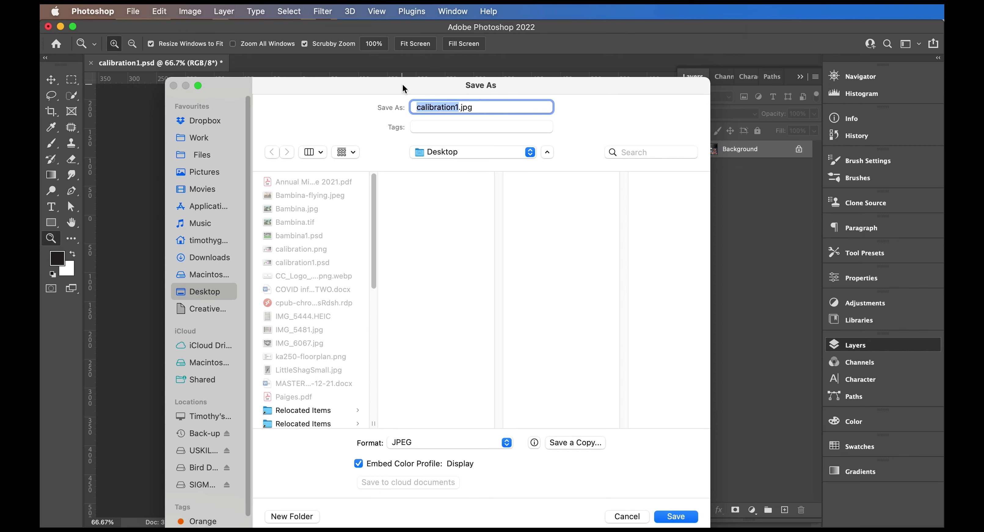
drag(402, 84, 389, 53)
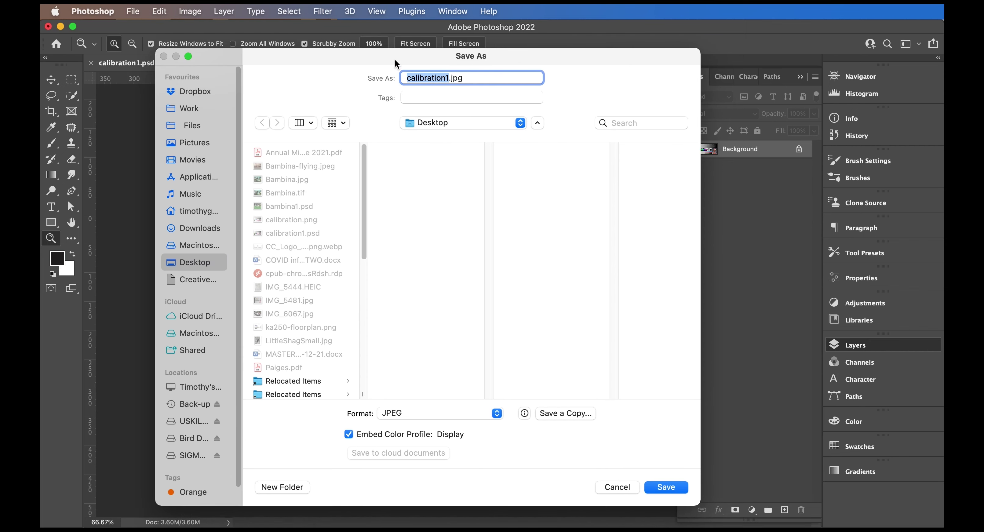